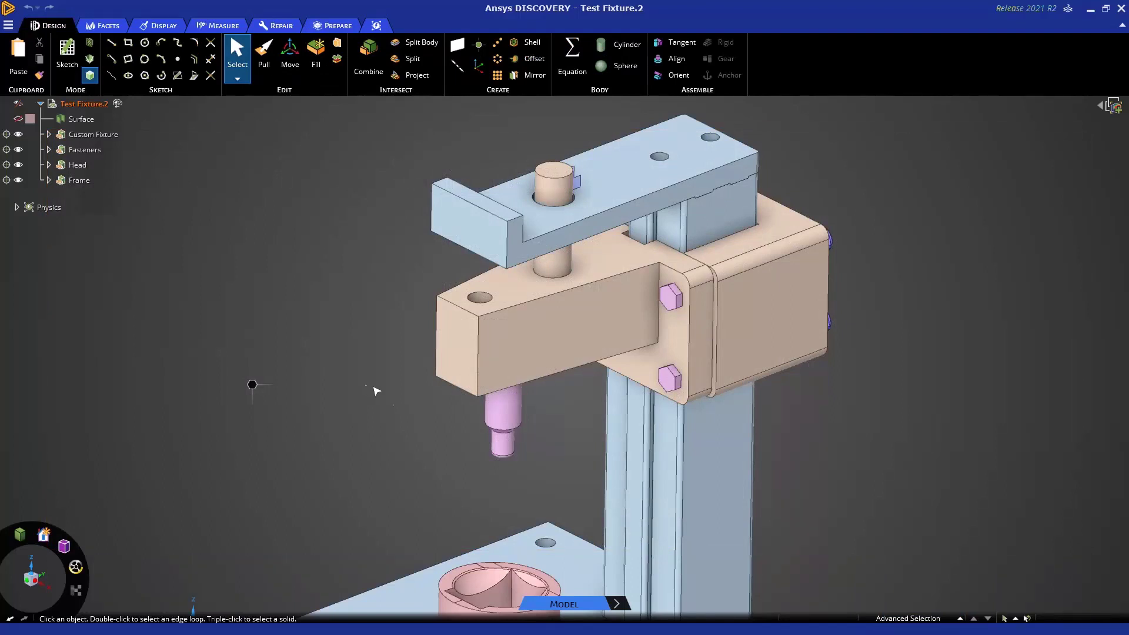
Return to the Test Fixture.2 assembly in design mode after the Move workflow summary slide.
{"action": "mouse_move", "coordinate": [616, 607]}
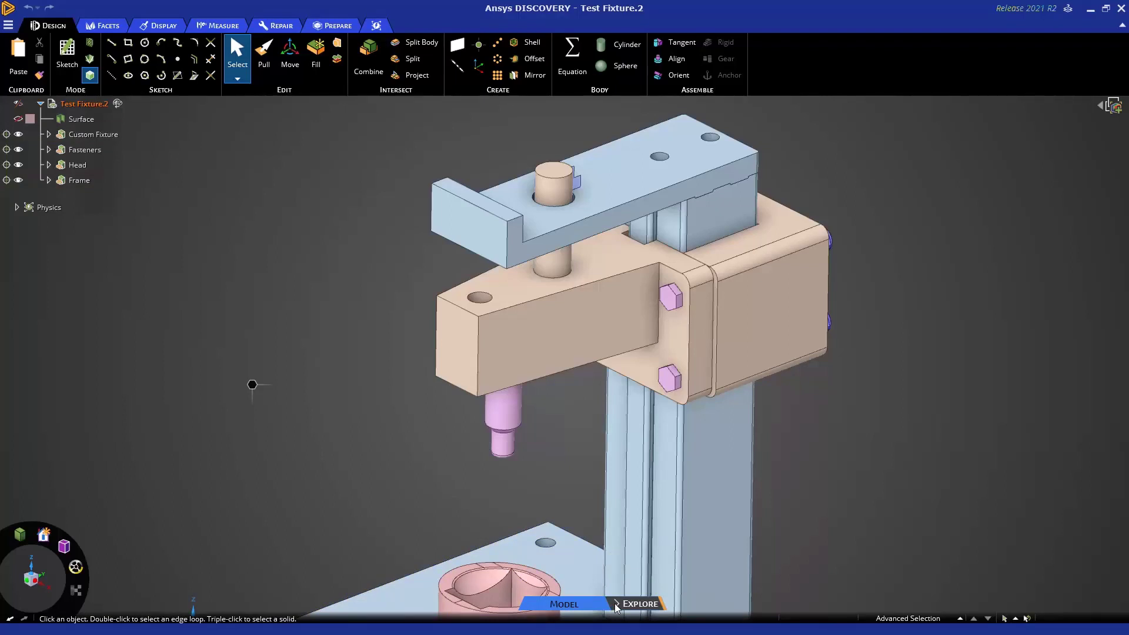
Close the application menu unused and activate the Move tool from the radial wheel.
{"action": "left_click", "coordinate": [8, 25]}
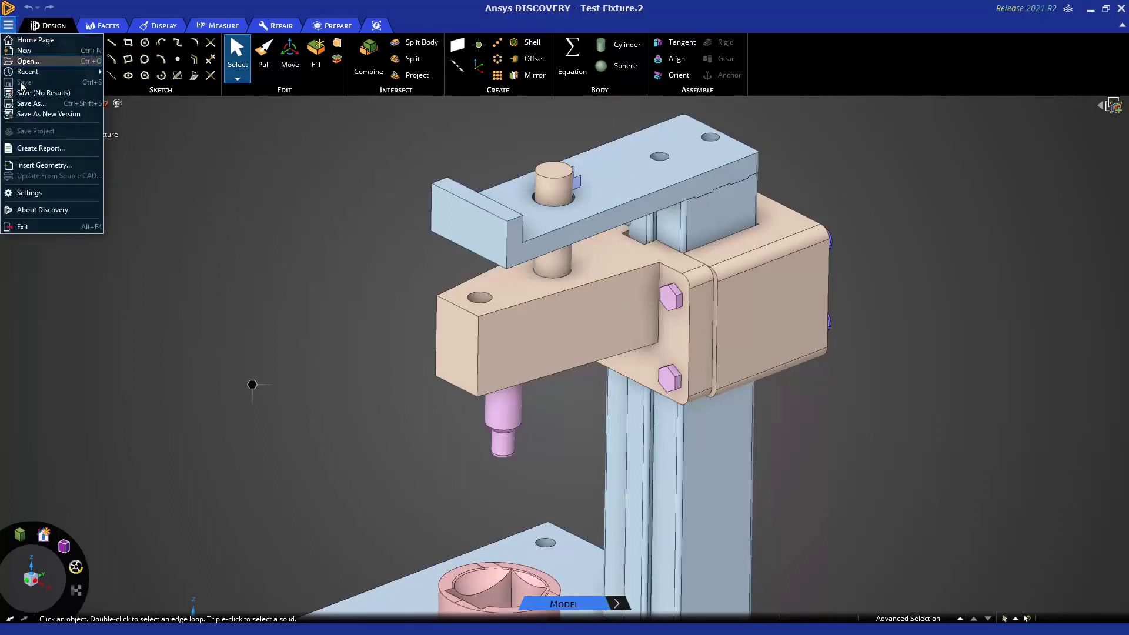
{"action": "left_click", "coordinate": [279, 311]}
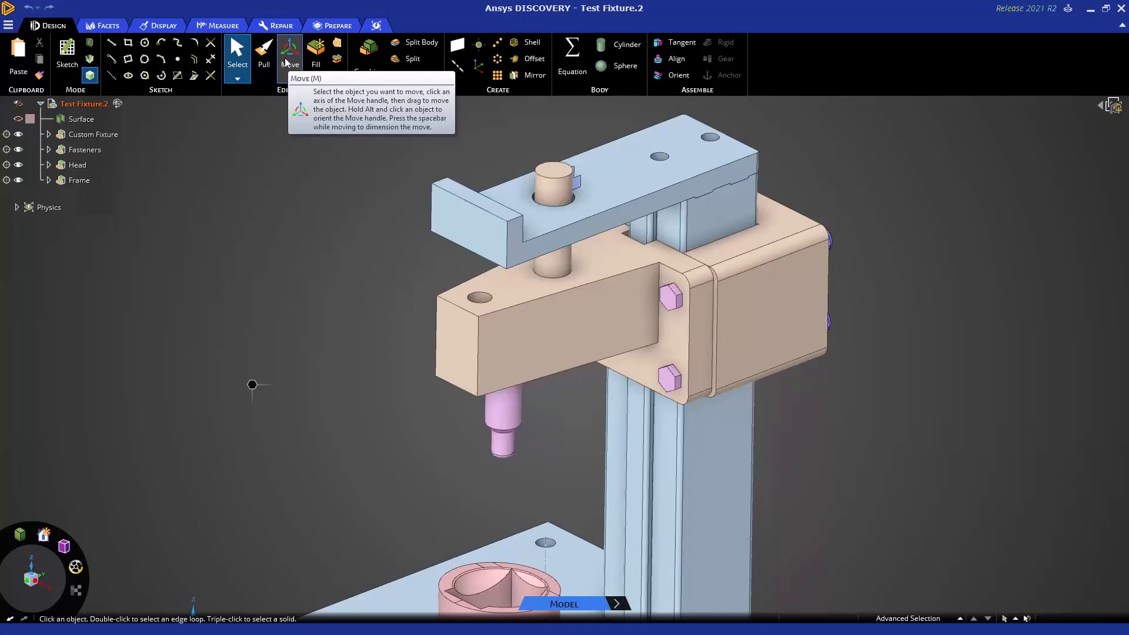
{"action": "key", "text": "m"}
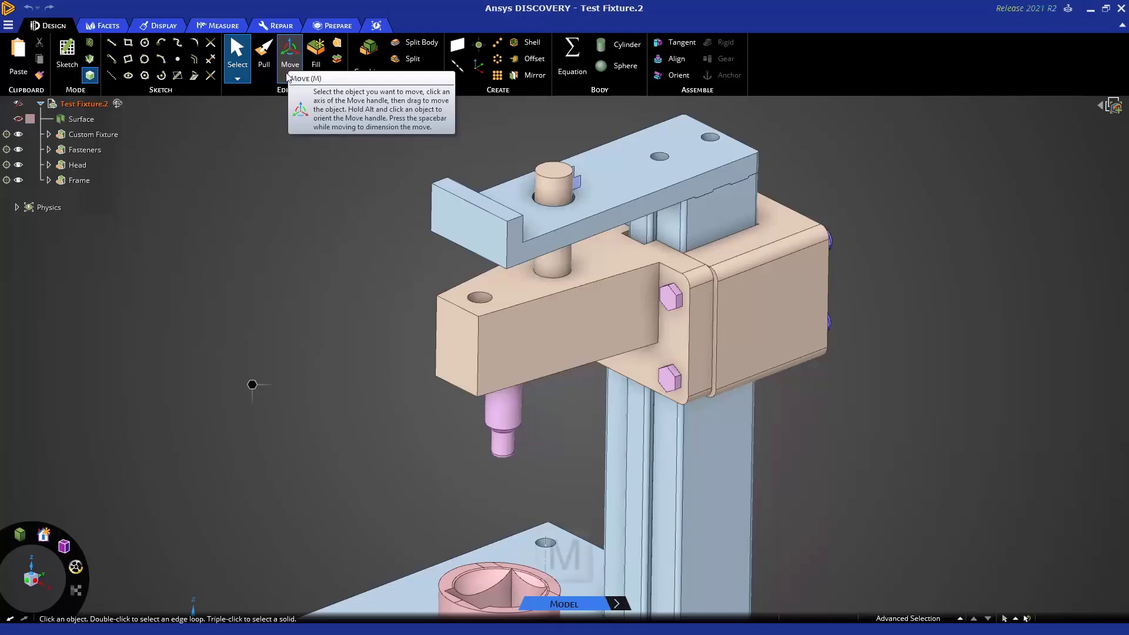
{"action": "right_click", "coordinate": [254, 391]}
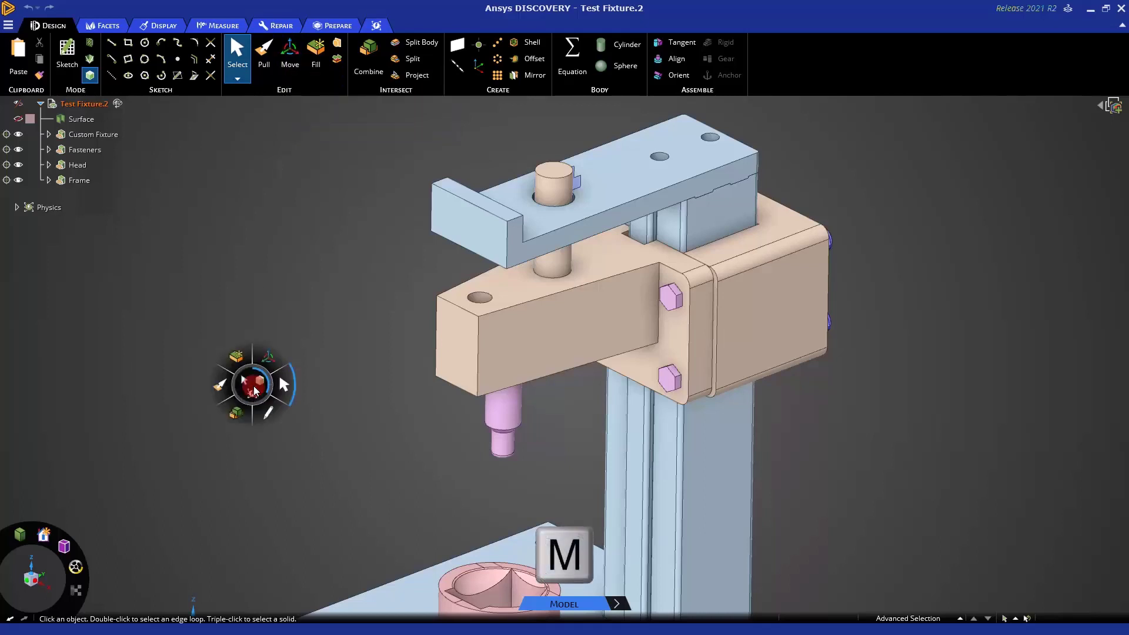
{"action": "left_click", "coordinate": [269, 357]}
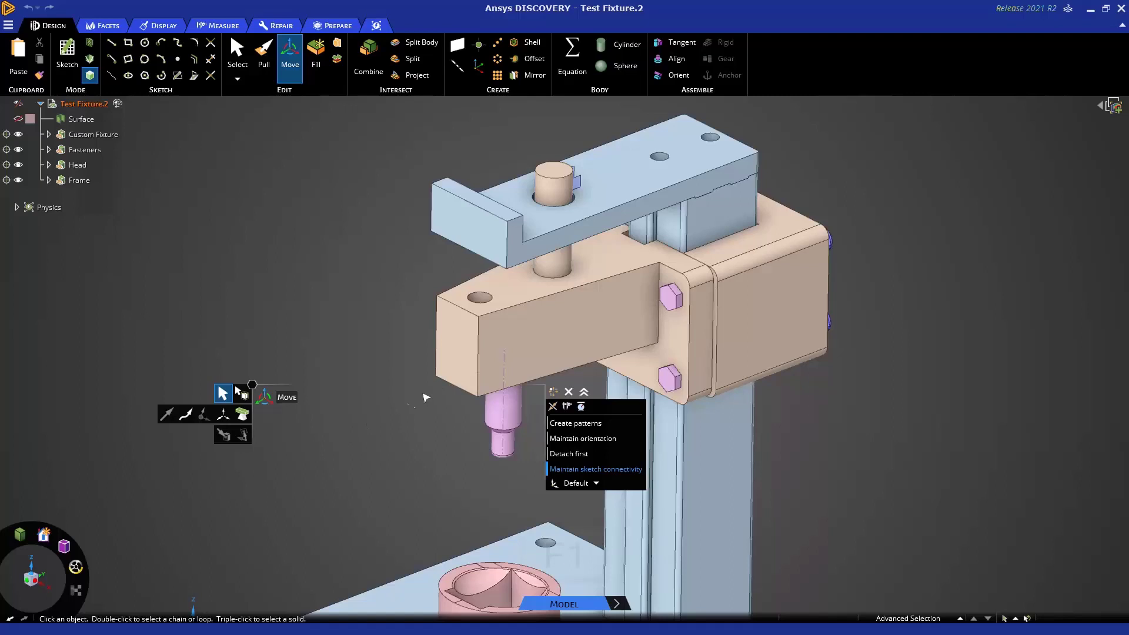
Follow the Move help on the arm's end face, trying rotation and Along Trajectory.
{"action": "key", "text": "F1"}
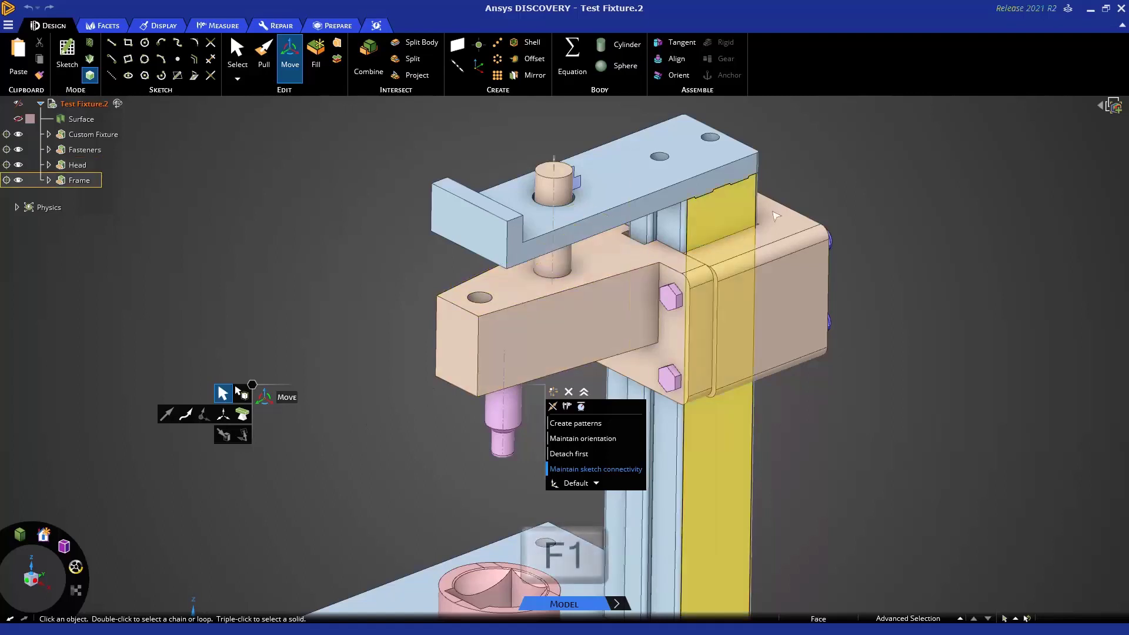
{"action": "left_click", "coordinate": [1069, 10]}
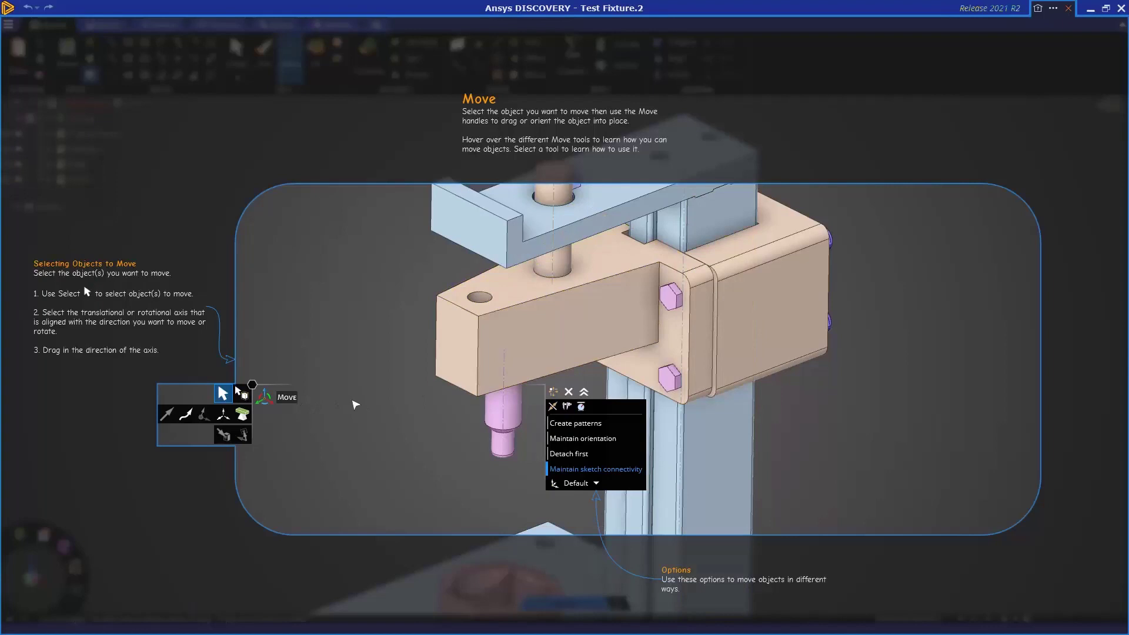
{"action": "mouse_move", "coordinate": [246, 422]}
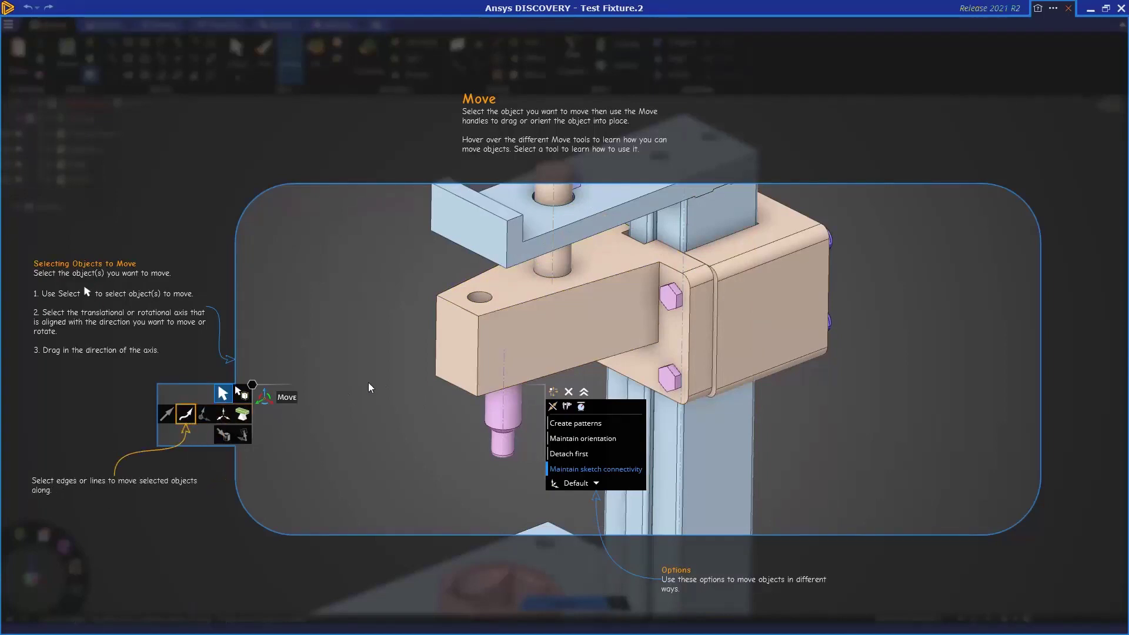
{"action": "left_click", "coordinate": [450, 354]}
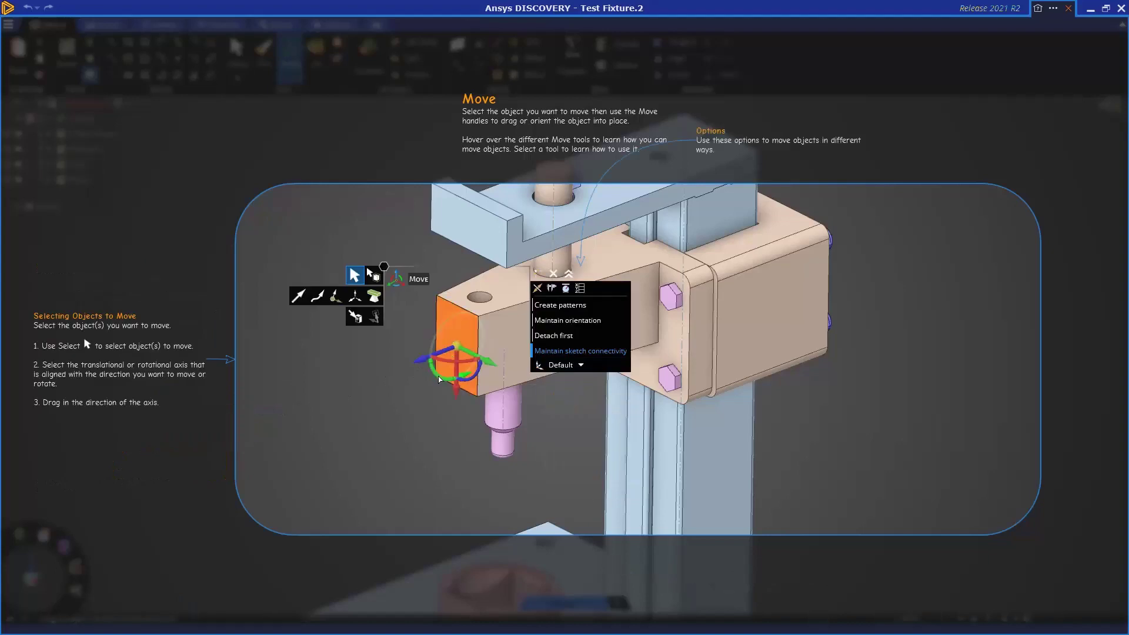
{"action": "left_click", "coordinate": [440, 379]}
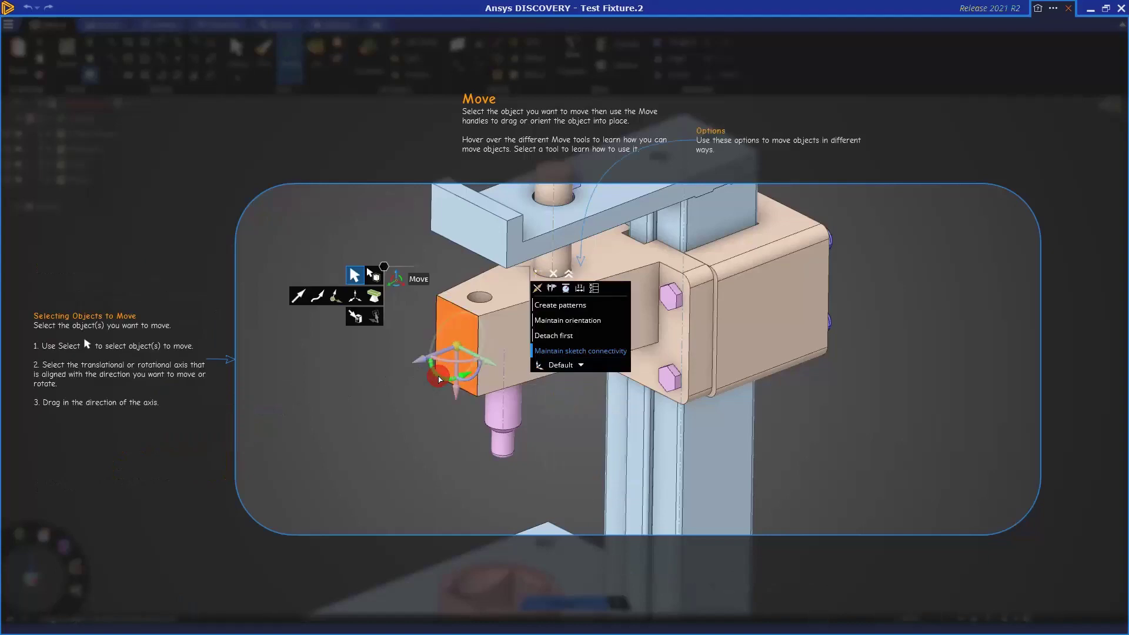
{"action": "left_click", "coordinate": [317, 298]}
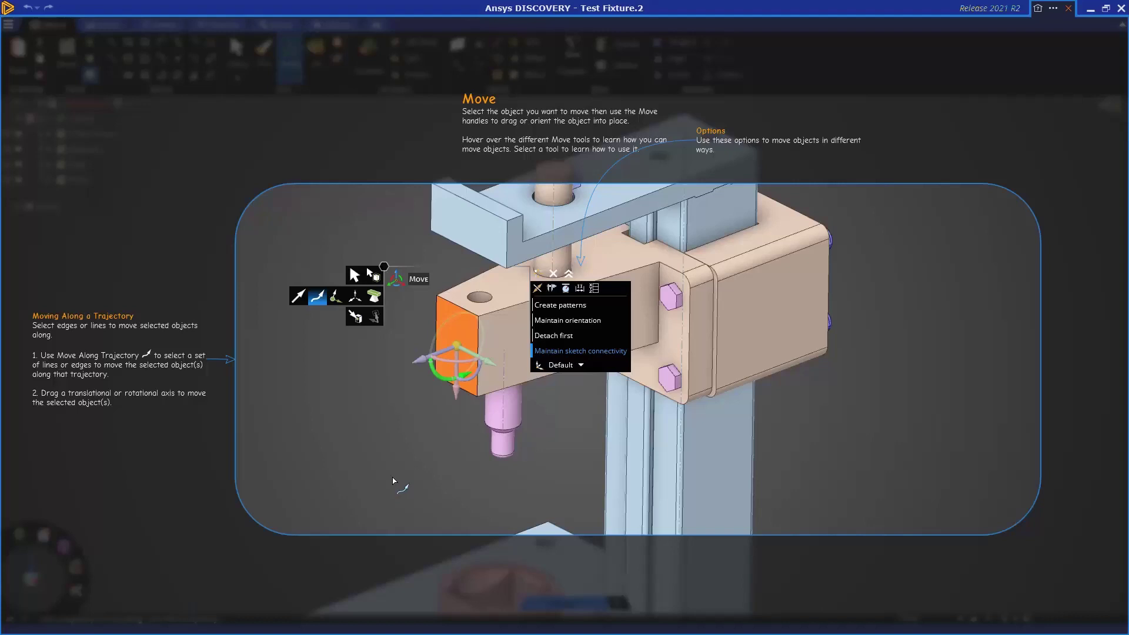
{"action": "key", "text": "Escape"}
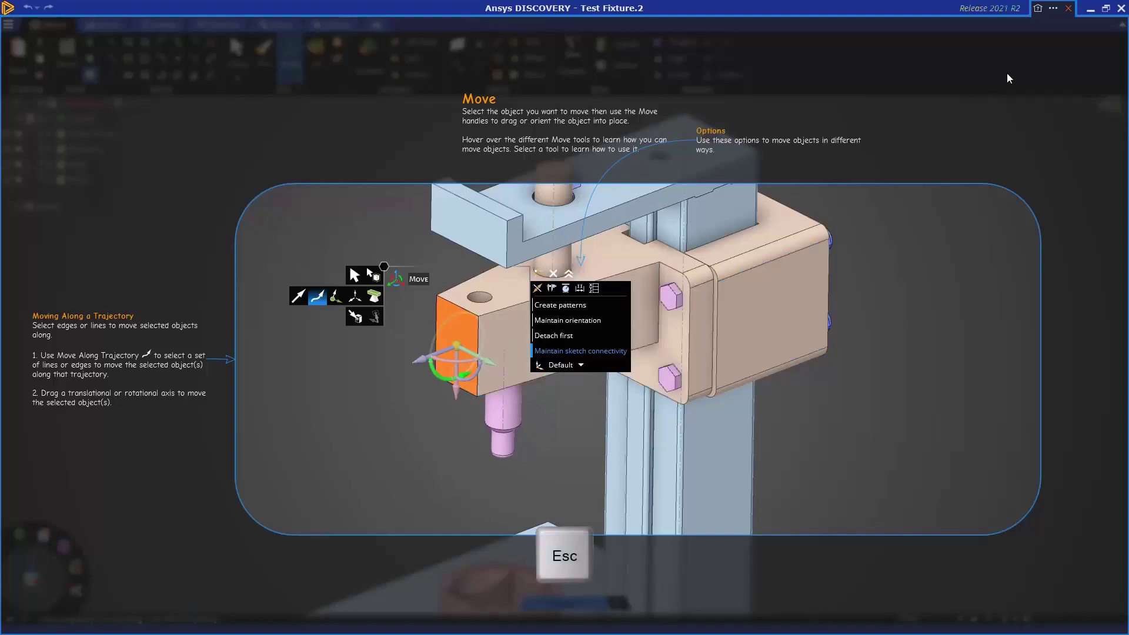
Close the guided help and select the head arm's end face for moving.
{"action": "left_click", "coordinate": [1069, 9]}
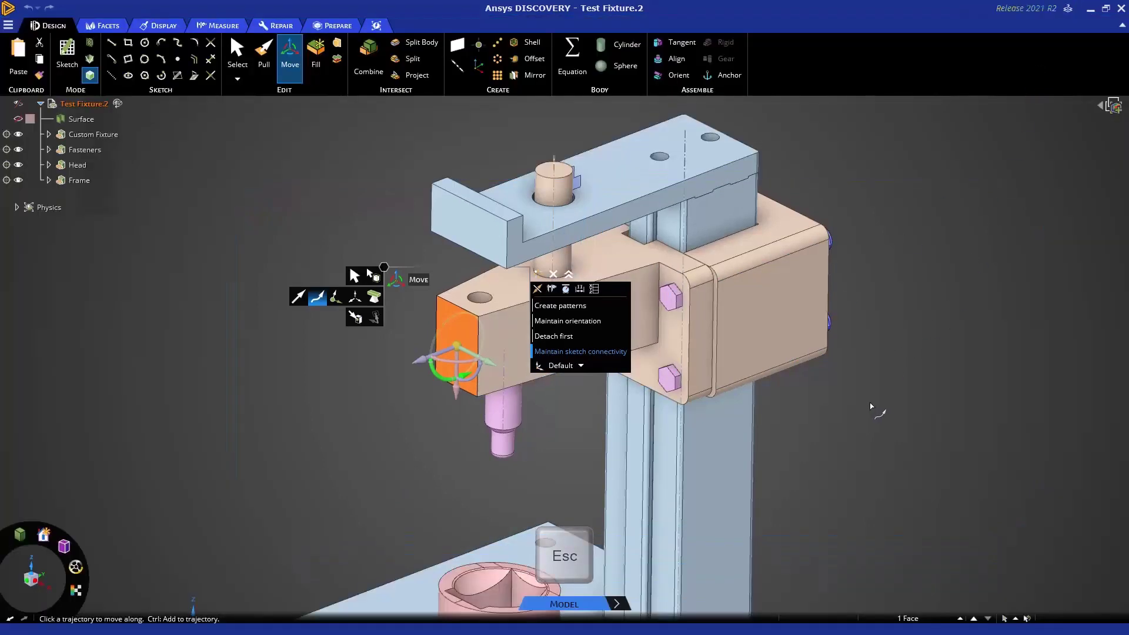
{"action": "key", "text": "Escape"}
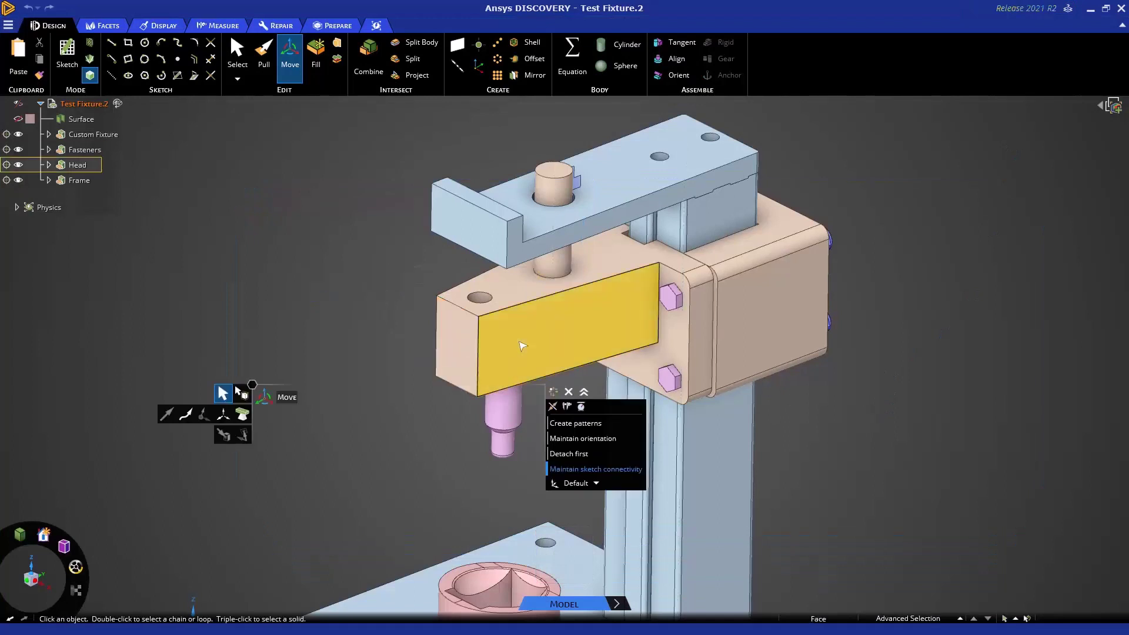
{"action": "scroll", "coordinate": [413, 366], "scroll_direction": "up", "scroll_amount": 2}
{"action": "scroll", "coordinate": [413, 366], "scroll_direction": "up", "scroll_amount": 3}
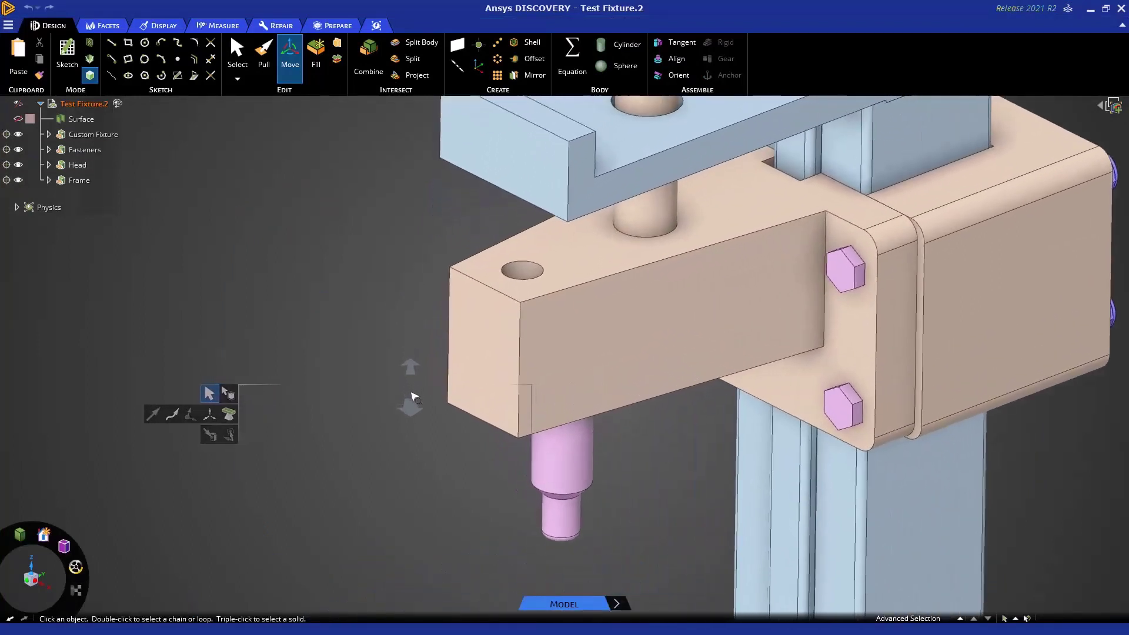
{"action": "left_click", "coordinate": [477, 360]}
{"action": "left_click", "coordinate": [488, 355]}
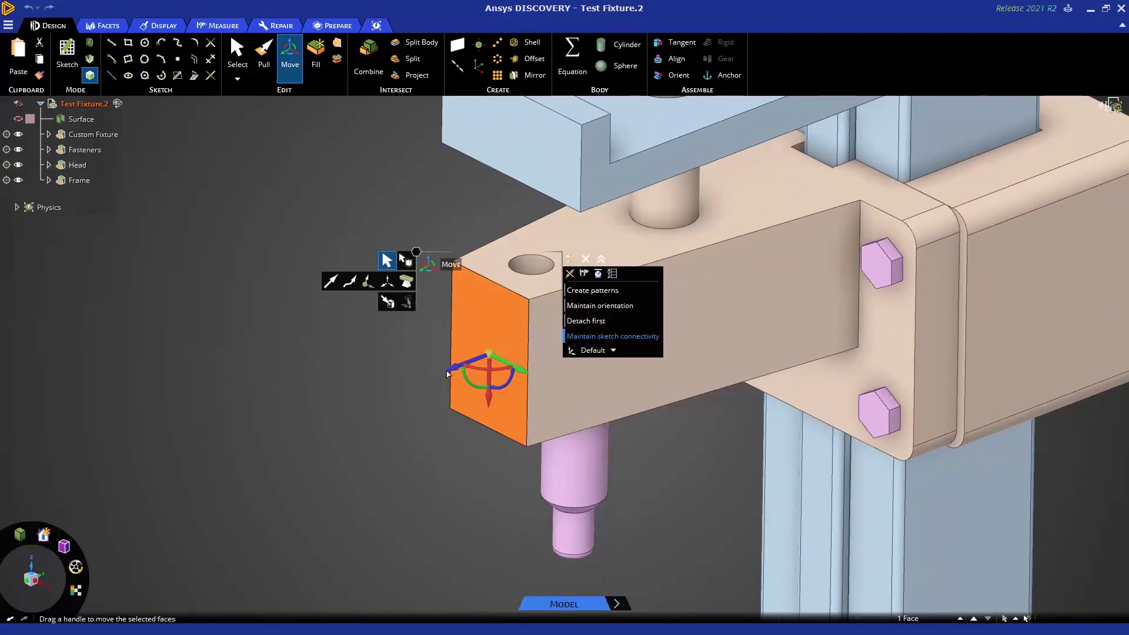
{"action": "left_click_drag", "start_coordinate": [496, 391], "coordinate": [497, 391]}
Pull the end face 20 mm outward along the arm's lengthwise axis.
{"action": "left_click", "coordinate": [475, 363]}
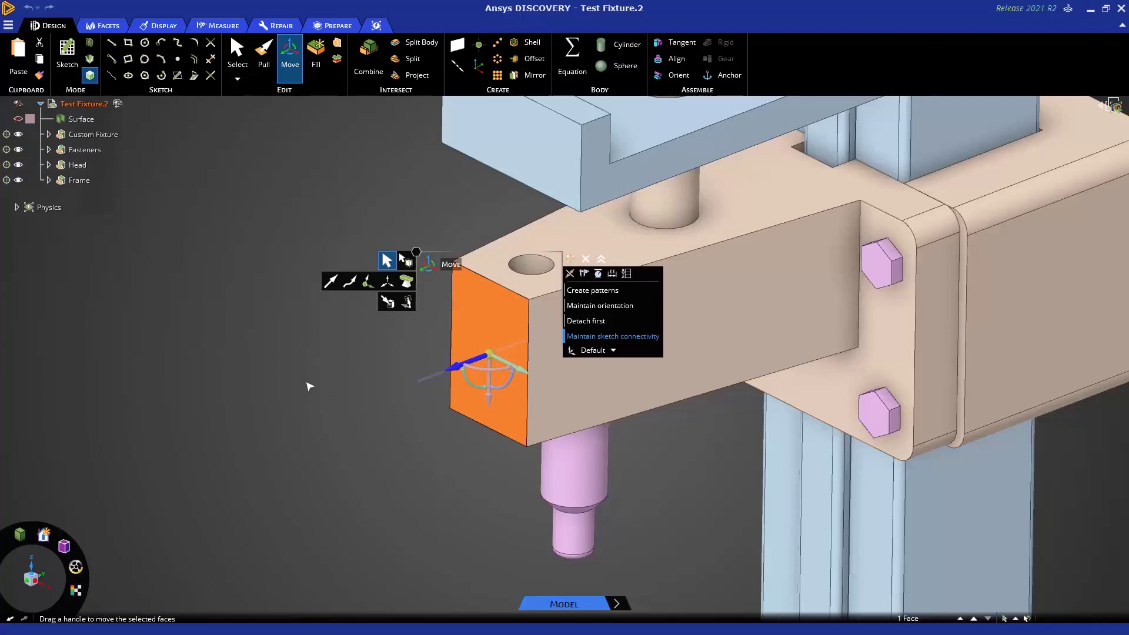
{"action": "left_click_drag", "start_coordinate": [319, 367], "coordinate": [261, 421]}
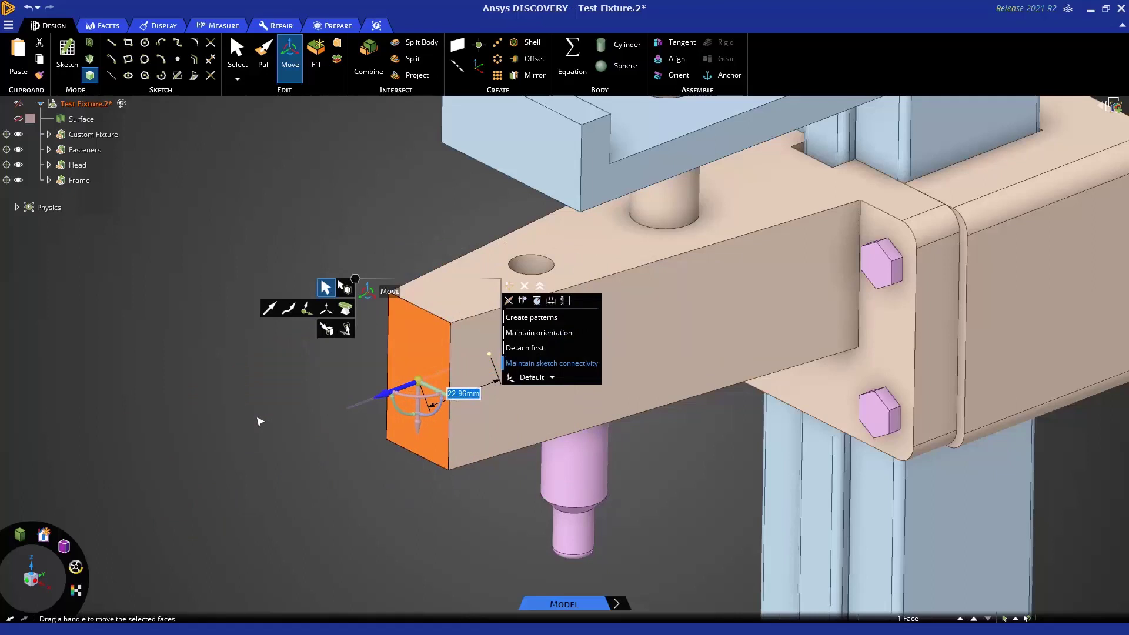
{"action": "type", "text": "20"}
{"action": "key", "text": "Return"}
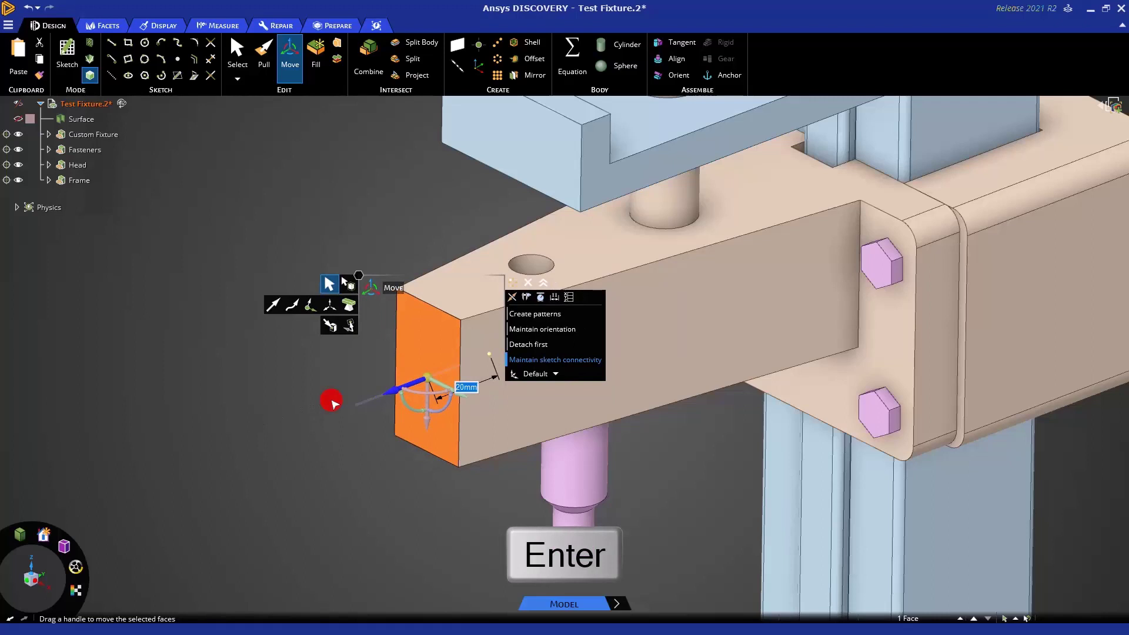
{"action": "left_click_drag", "start_coordinate": [332, 403], "coordinate": [311, 456]}
{"action": "type", "text": "20"}
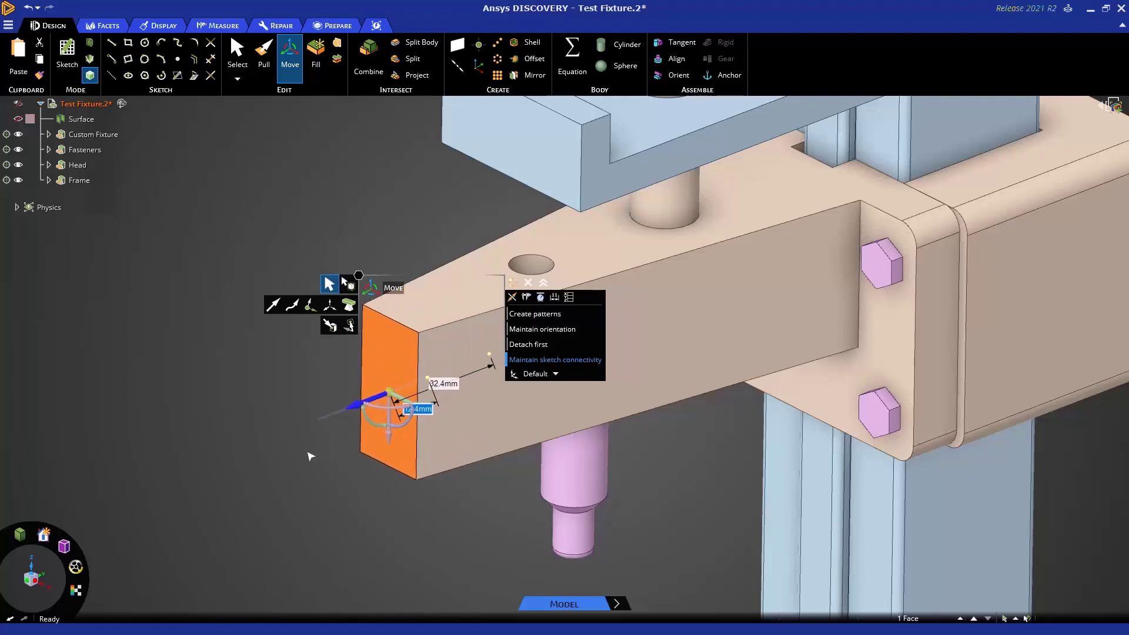
{"action": "key", "text": "Return"}
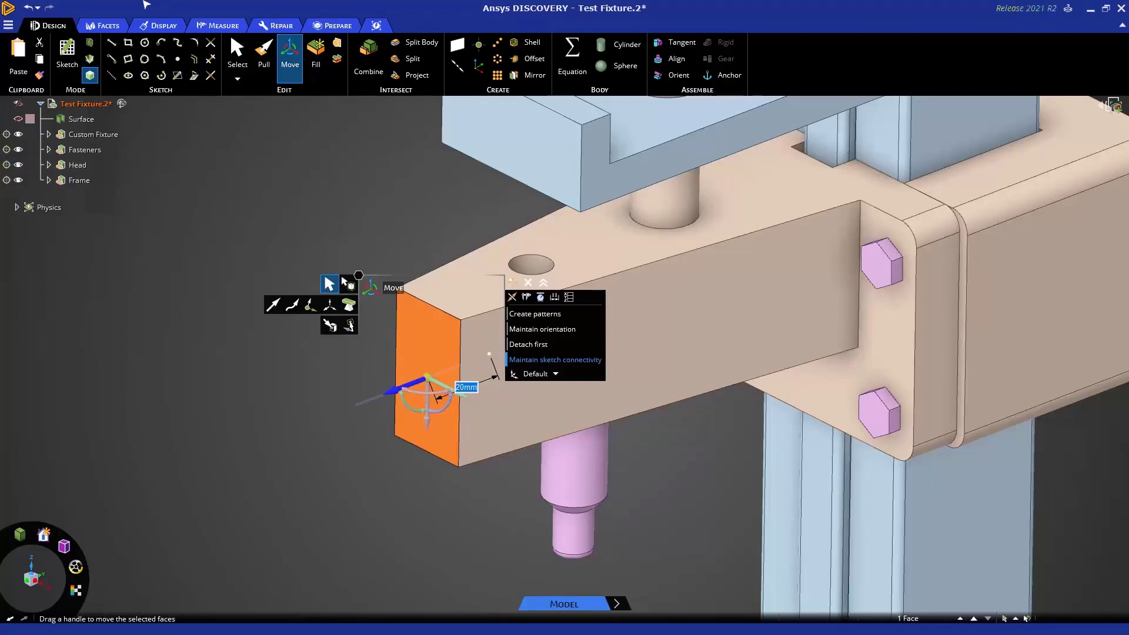
Undo the arm extension, then reselect the end face and edge loop and cancel a trial drag.
{"action": "left_click", "coordinate": [28, 9]}
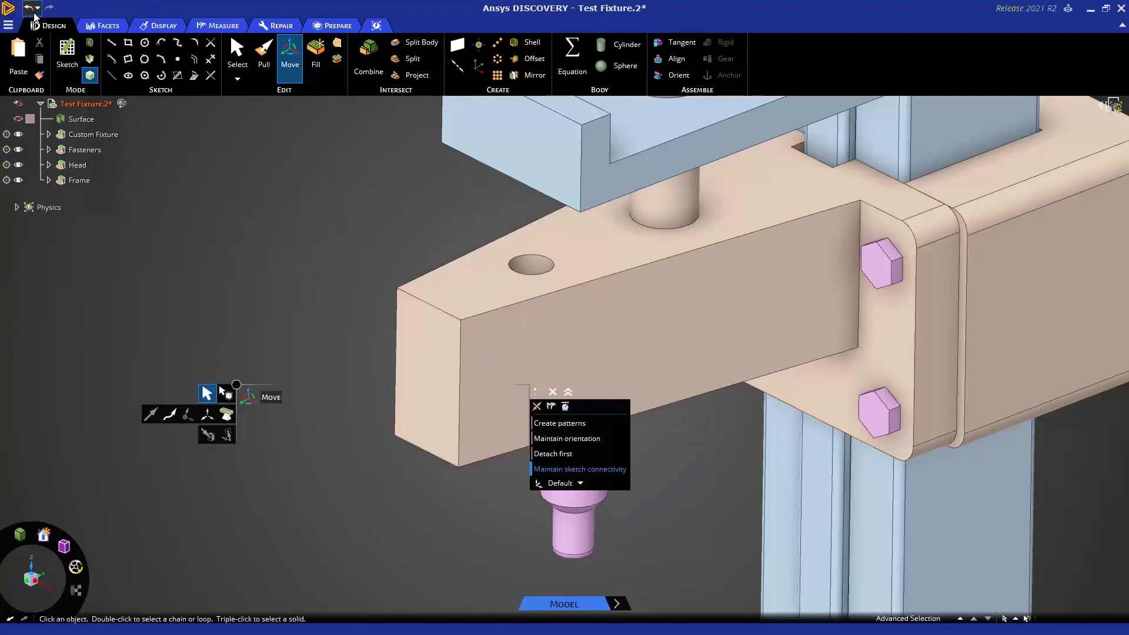
{"action": "left_click", "coordinate": [31, 10]}
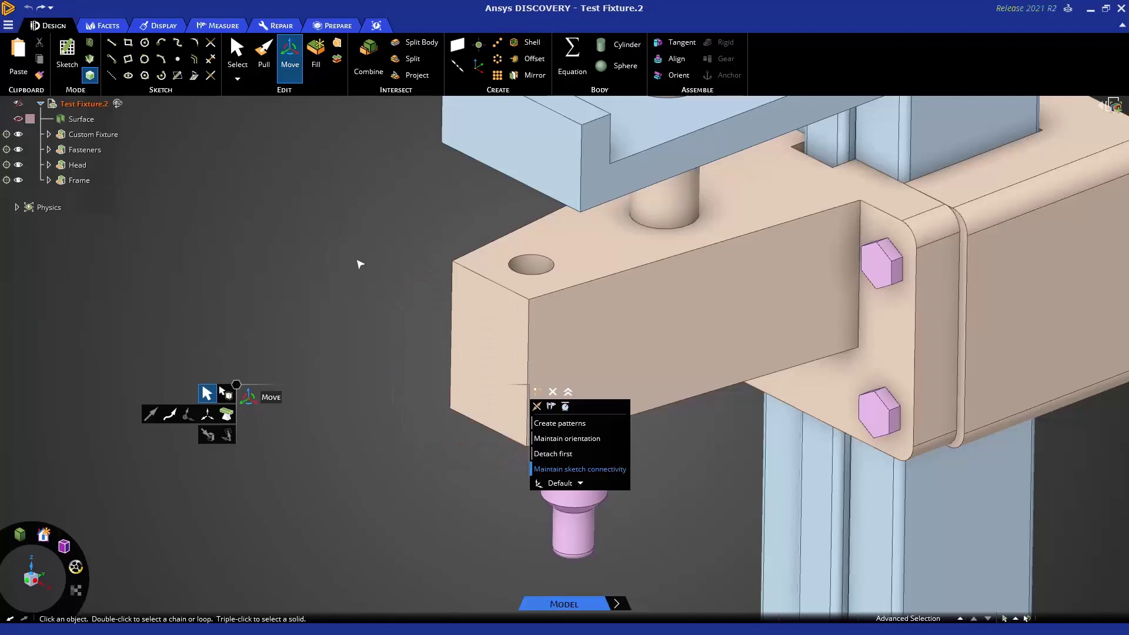
{"action": "scroll", "coordinate": [415, 275], "scroll_direction": "up", "scroll_amount": 3}
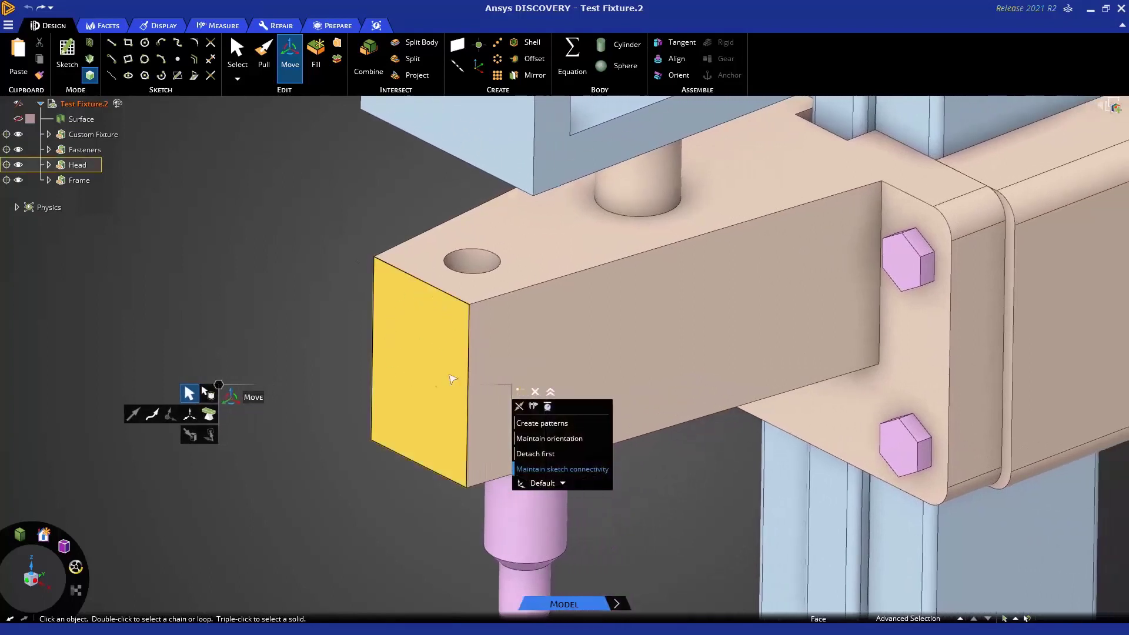
{"action": "left_click", "coordinate": [422, 325]}
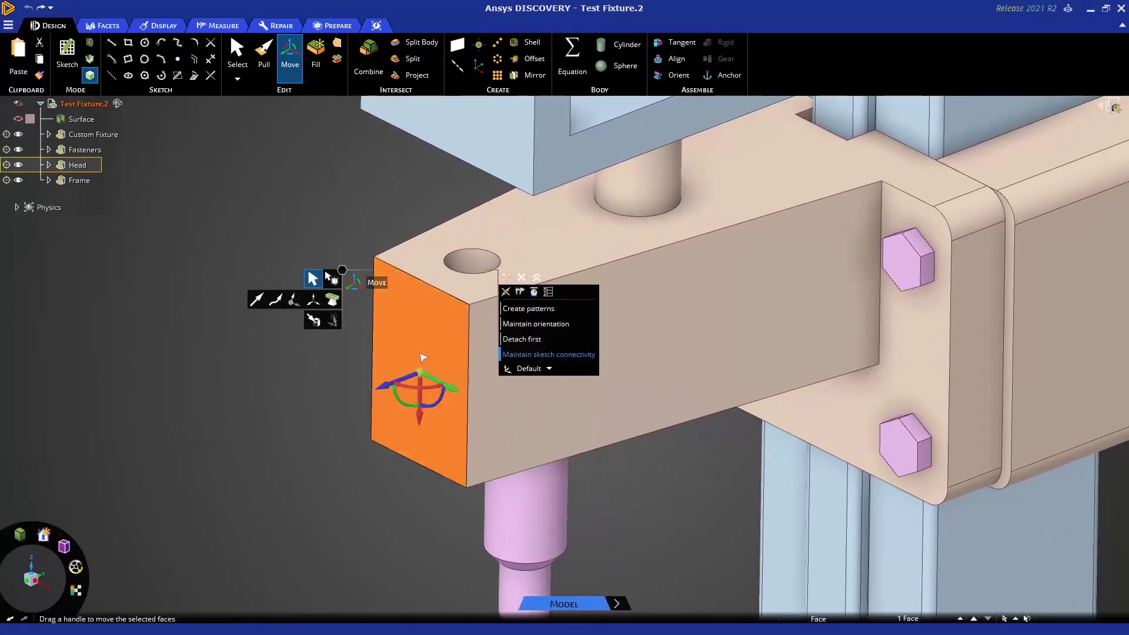
{"action": "double_click", "coordinate": [468, 346], "text": "ctrl"}
{"action": "mouse_move", "coordinate": [468, 347]}
{"action": "middle_mouse_down"}
{"action": "mouse_move", "coordinate": [476, 332]}
{"action": "mouse_move", "coordinate": [474, 347]}
{"action": "middle_mouse_up"}
{"action": "left_click_drag", "start_coordinate": [465, 351], "coordinate": [441, 358]}
{"action": "key", "text": "Escape"}
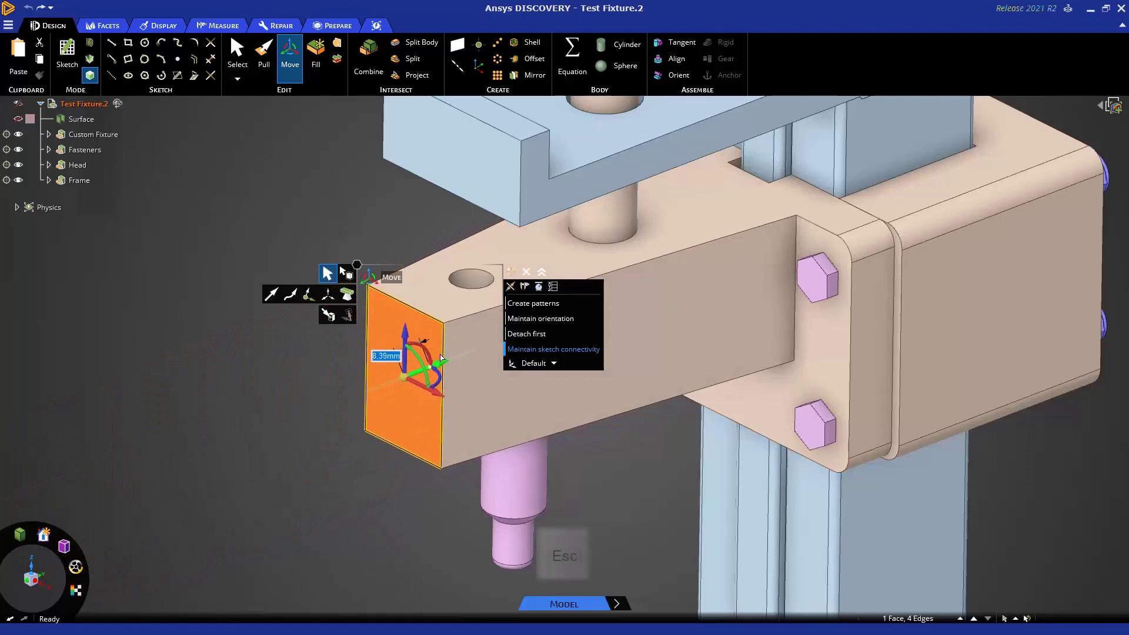
Select the hole's inner face and rotate it 90° so it lies horizontal.
{"action": "left_click", "coordinate": [371, 471]}
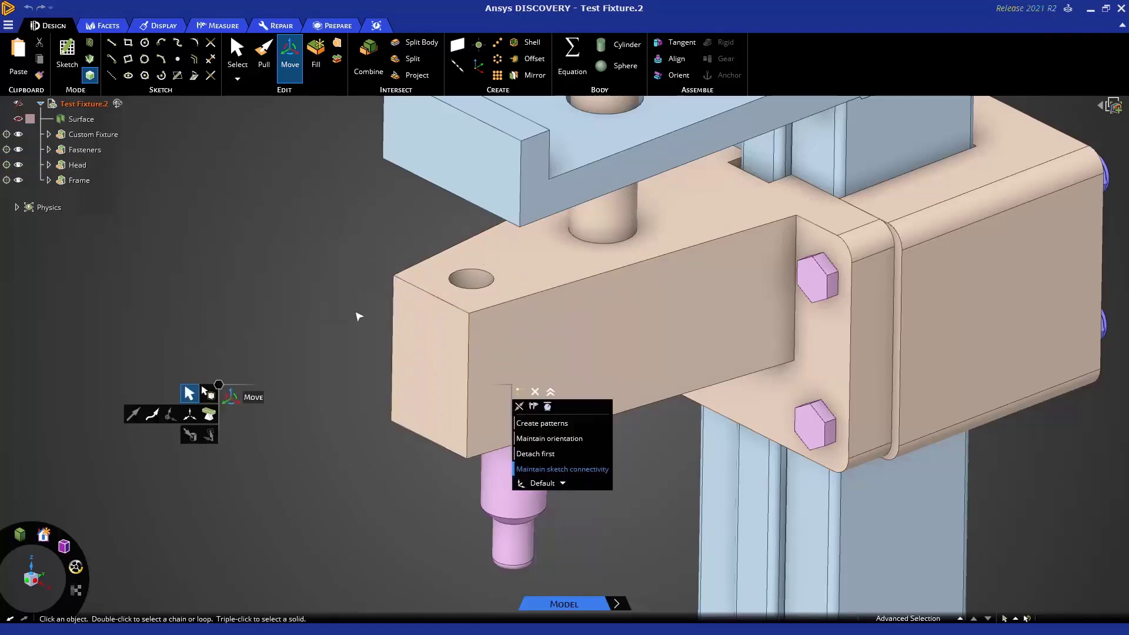
{"action": "left_click", "coordinate": [480, 282]}
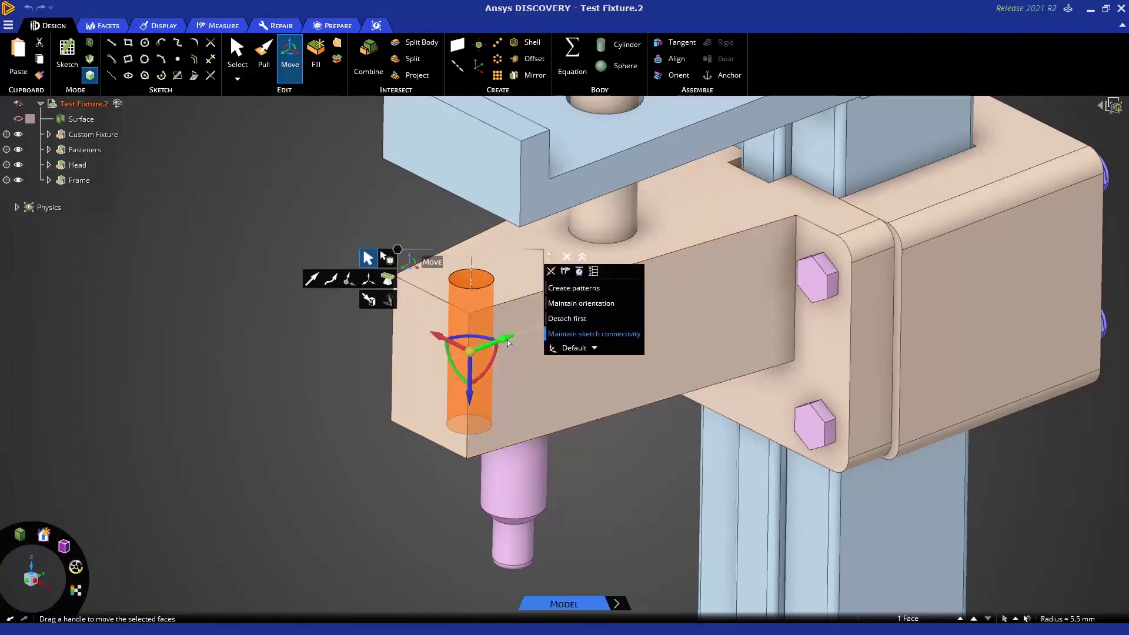
{"action": "mouse_move", "coordinate": [506, 347]}
{"action": "left_mouse_down"}
{"action": "mouse_move", "coordinate": [567, 340]}
{"action": "mouse_move", "coordinate": [488, 371]}
{"action": "mouse_move", "coordinate": [521, 360]}
{"action": "left_mouse_up"}
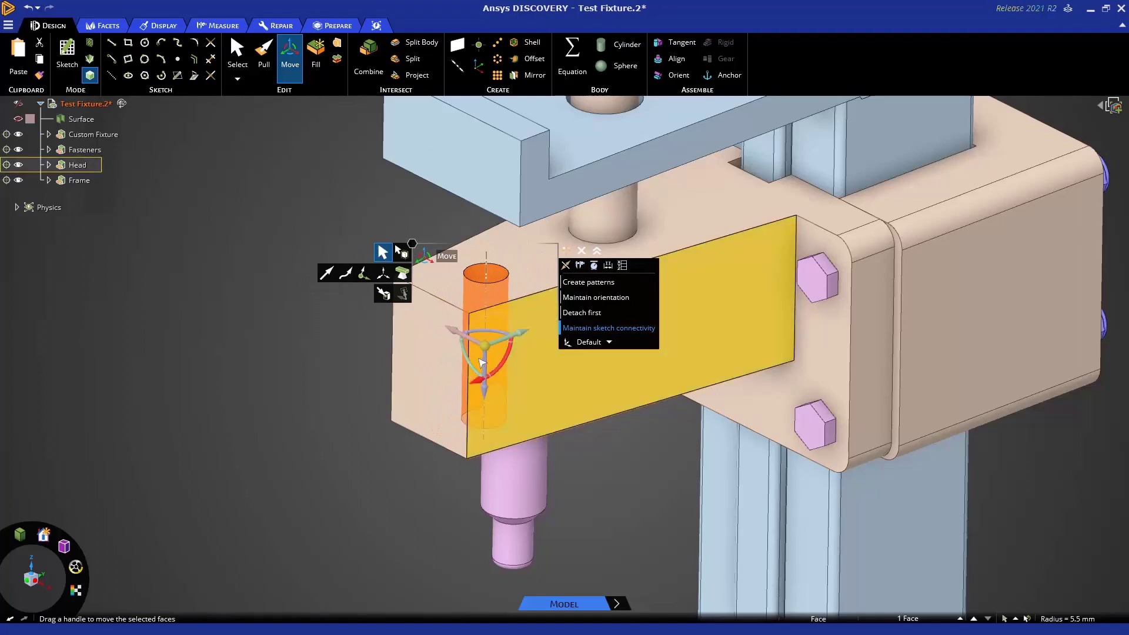
{"action": "left_click", "coordinate": [421, 348]}
{"action": "left_click_drag", "start_coordinate": [421, 348], "coordinate": [465, 360]}
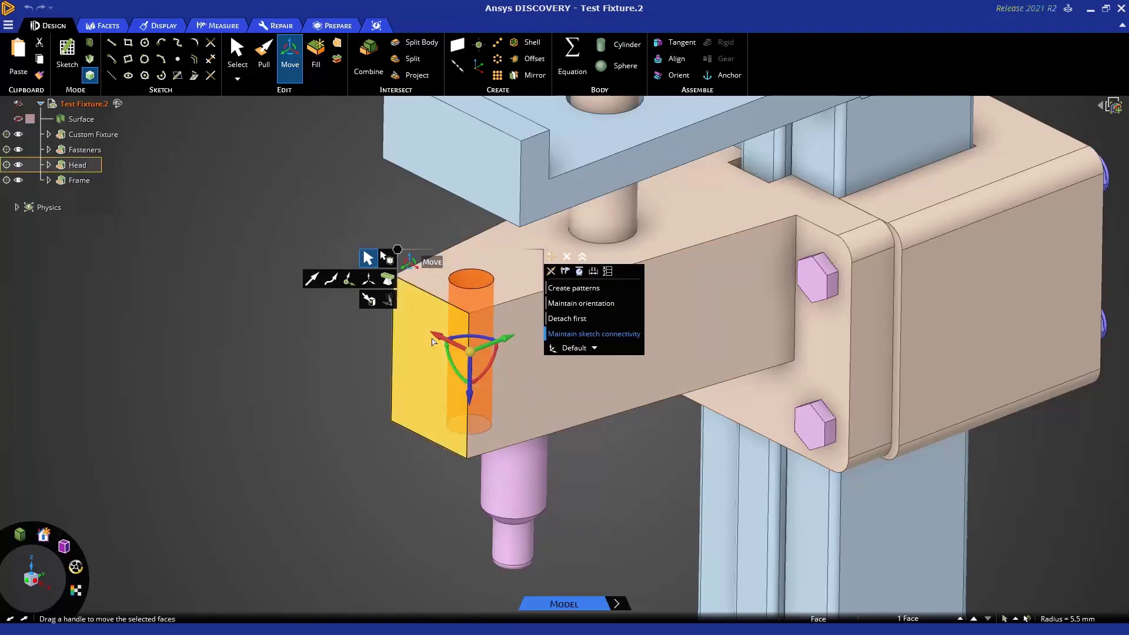
{"action": "left_click", "coordinate": [454, 370]}
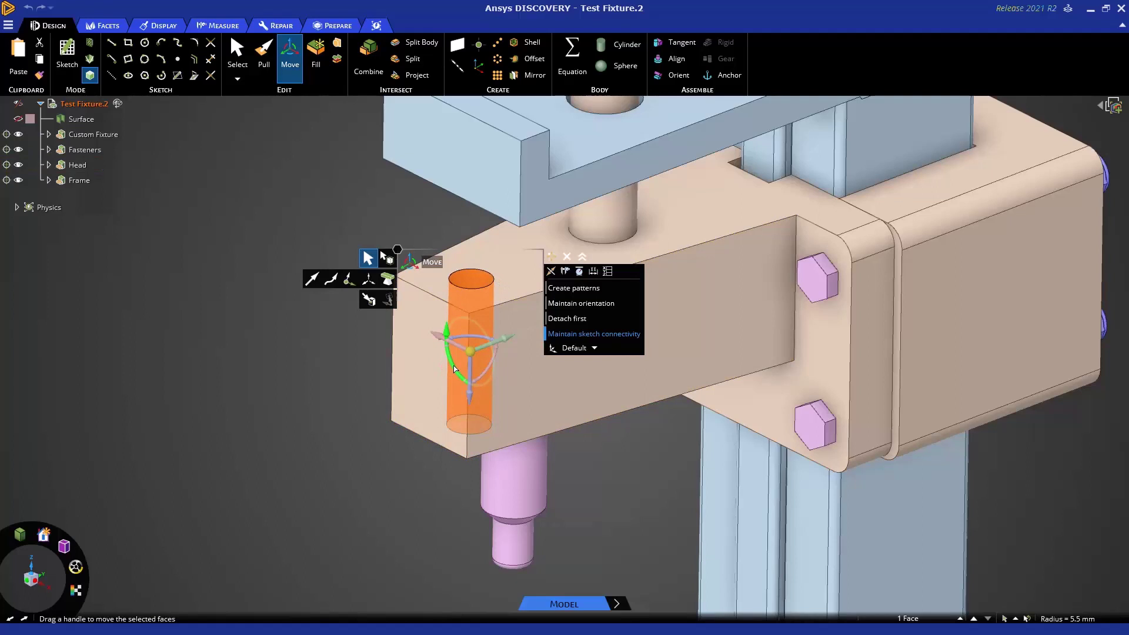
{"action": "left_click_drag", "start_coordinate": [454, 368], "coordinate": [387, 394]}
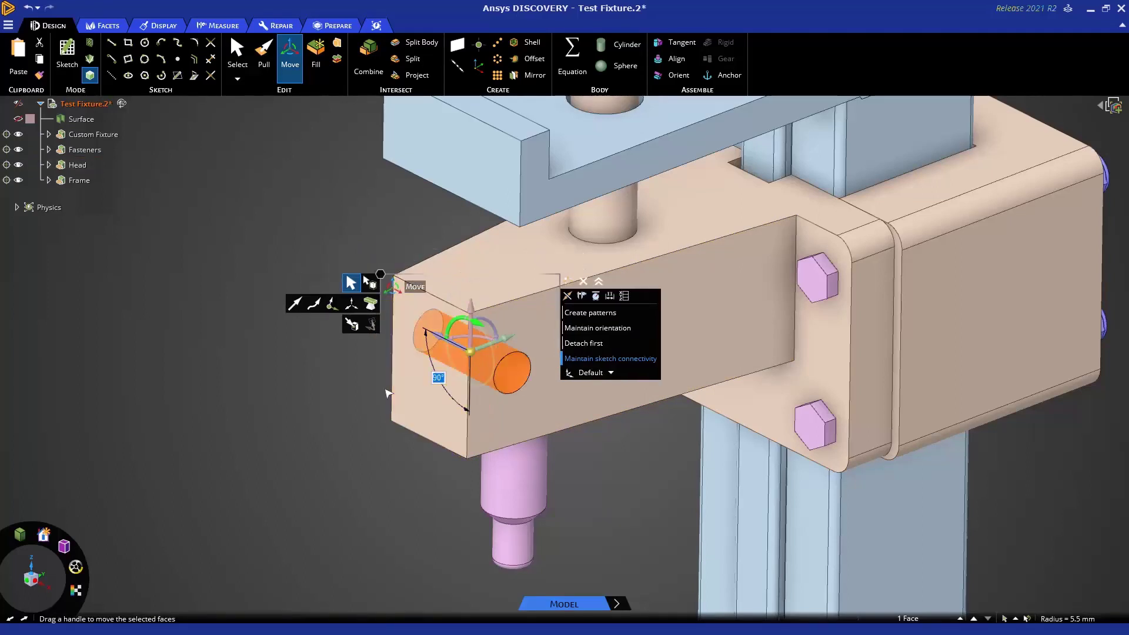
Measure the hole's distance from the arm's end face, then select the recessed strip face.
{"action": "left_click", "coordinate": [509, 342]}
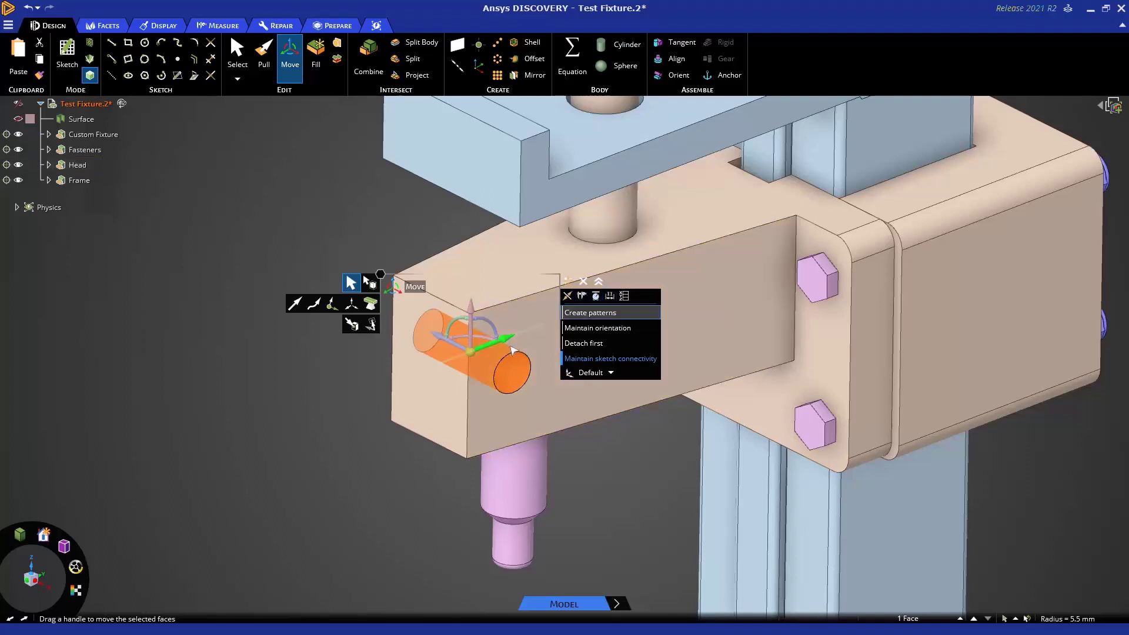
{"action": "left_click", "coordinate": [609, 297]}
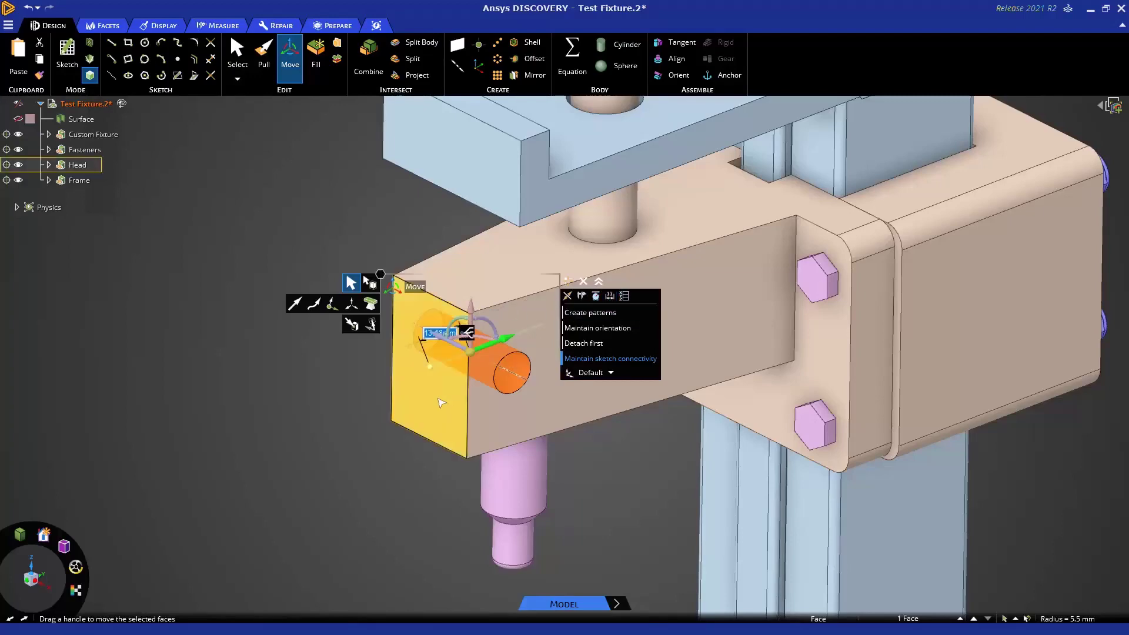
{"action": "middle_click_drag", "start_coordinate": [439, 402], "coordinate": [370, 417]}
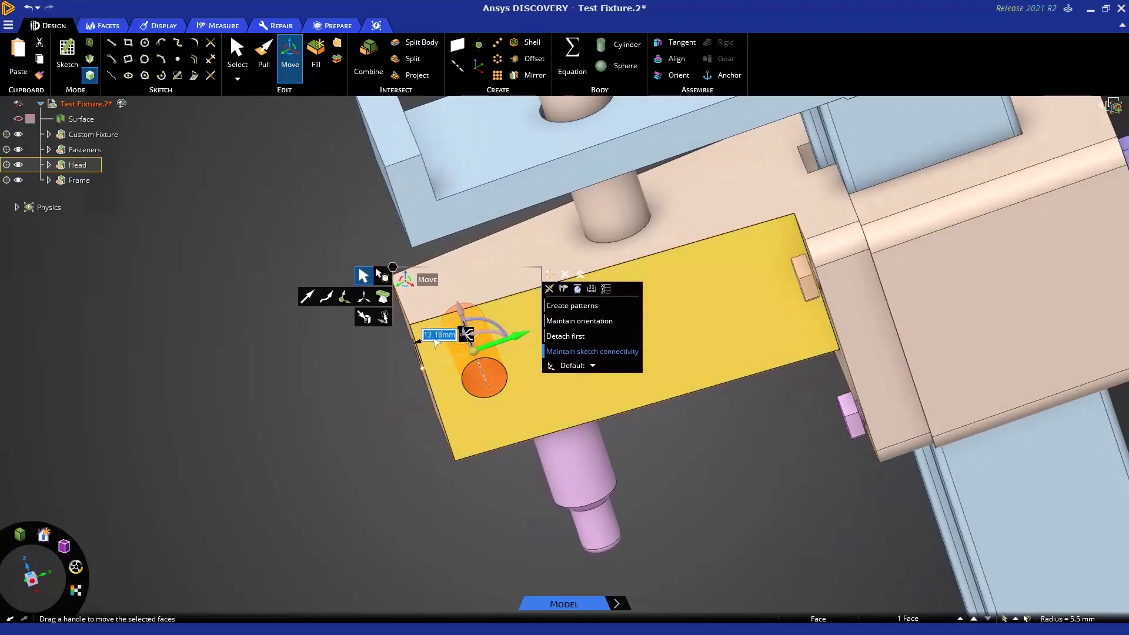
{"action": "middle_click_drag", "start_coordinate": [458, 346], "coordinate": [412, 341]}
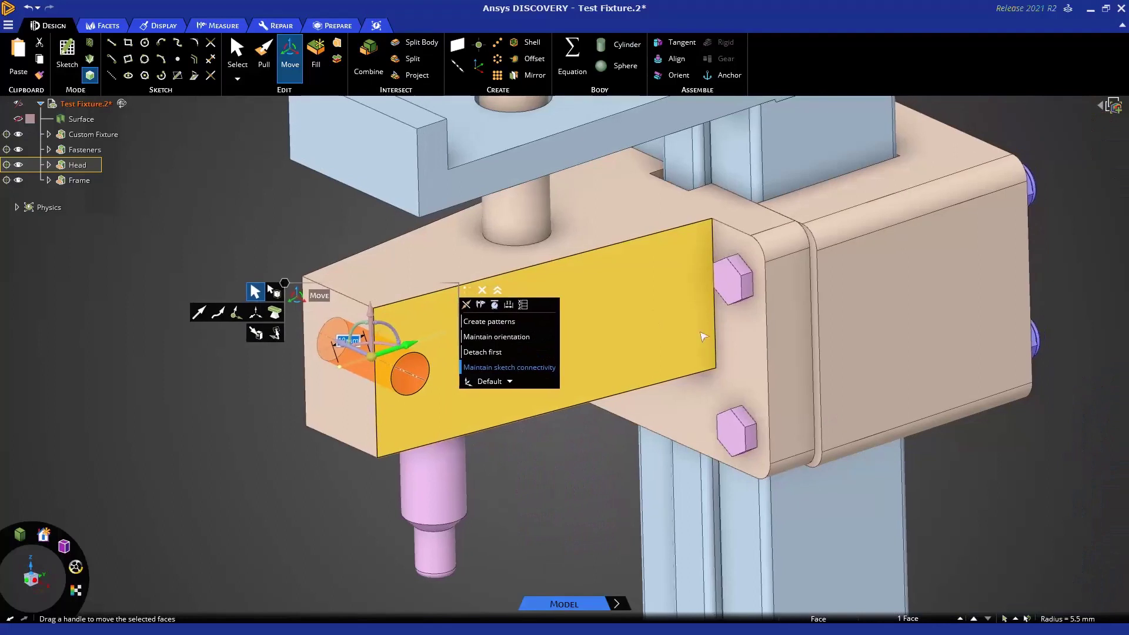
{"action": "left_click", "coordinate": [802, 332]}
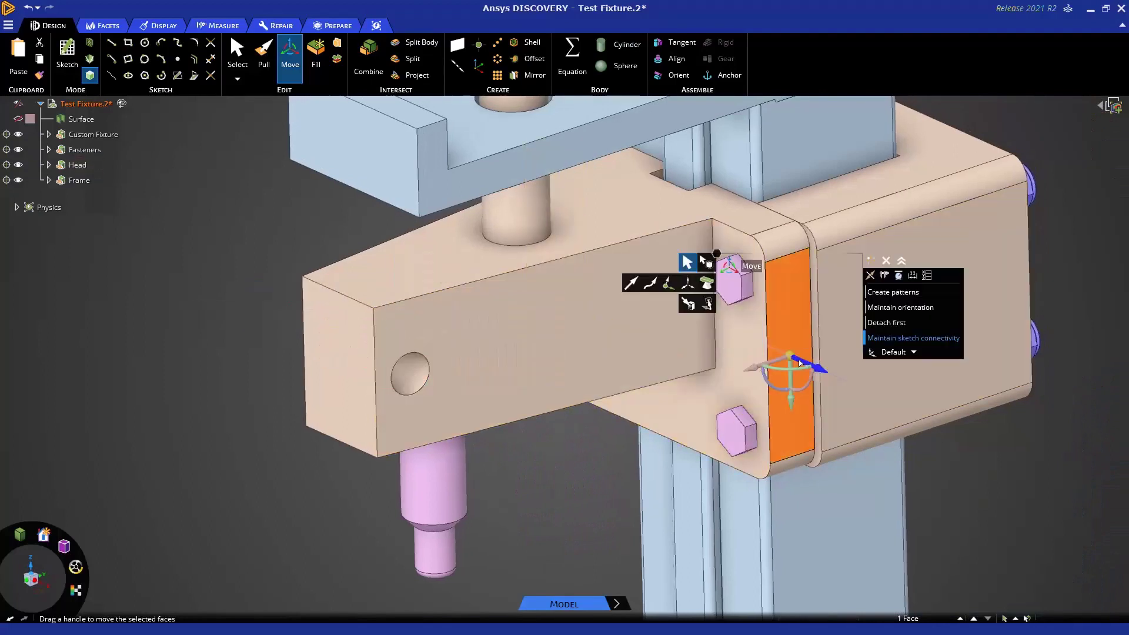
Move the recessed strip Up To the adjacent block face so it sits flush.
{"action": "left_click", "coordinate": [689, 303]}
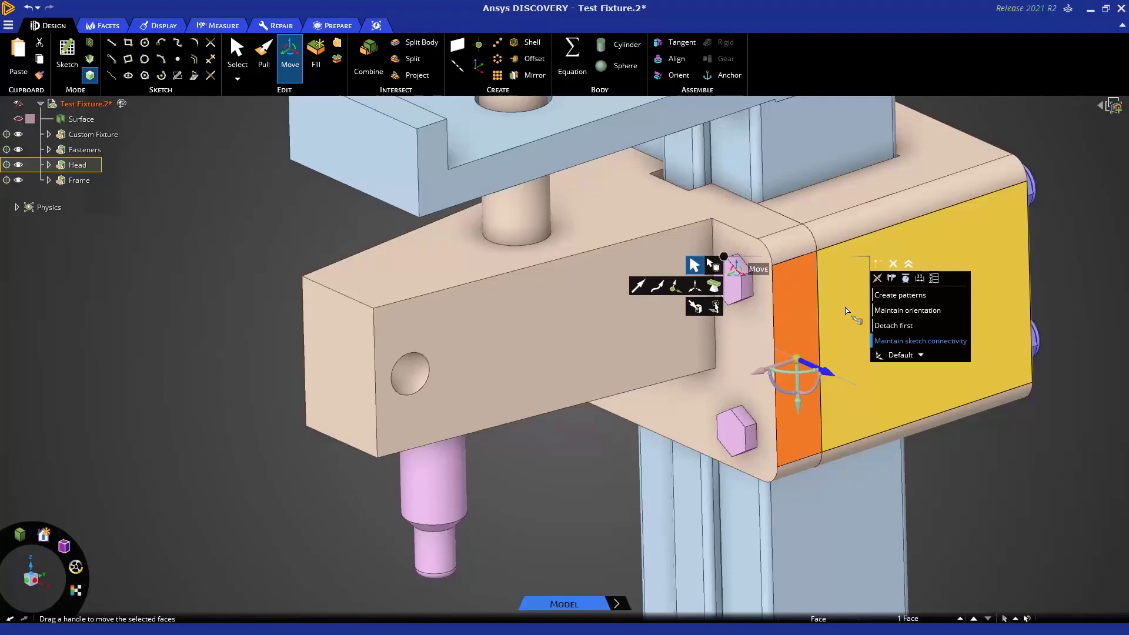
{"action": "left_click", "coordinate": [1059, 269]}
{"action": "middle_click_drag", "start_coordinate": [1059, 270], "coordinate": [940, 271]}
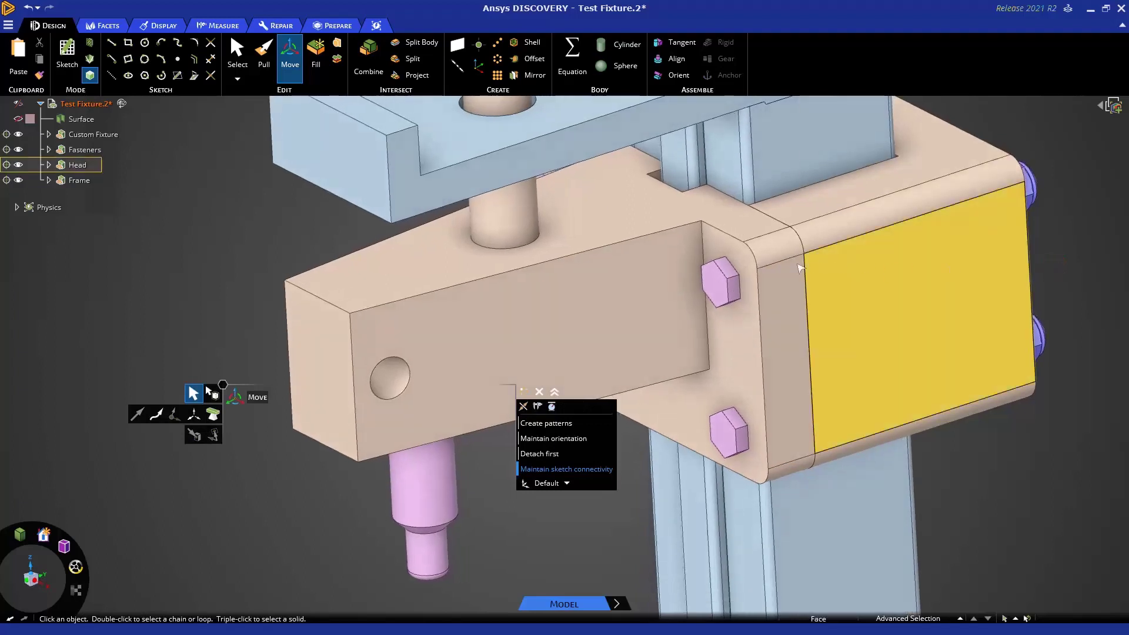
Select the upper bolt's head faces and anchor a copy move on the bolt's axis.
{"action": "left_click", "coordinate": [736, 292]}
{"action": "left_click", "coordinate": [708, 278], "text": "ctrl"}
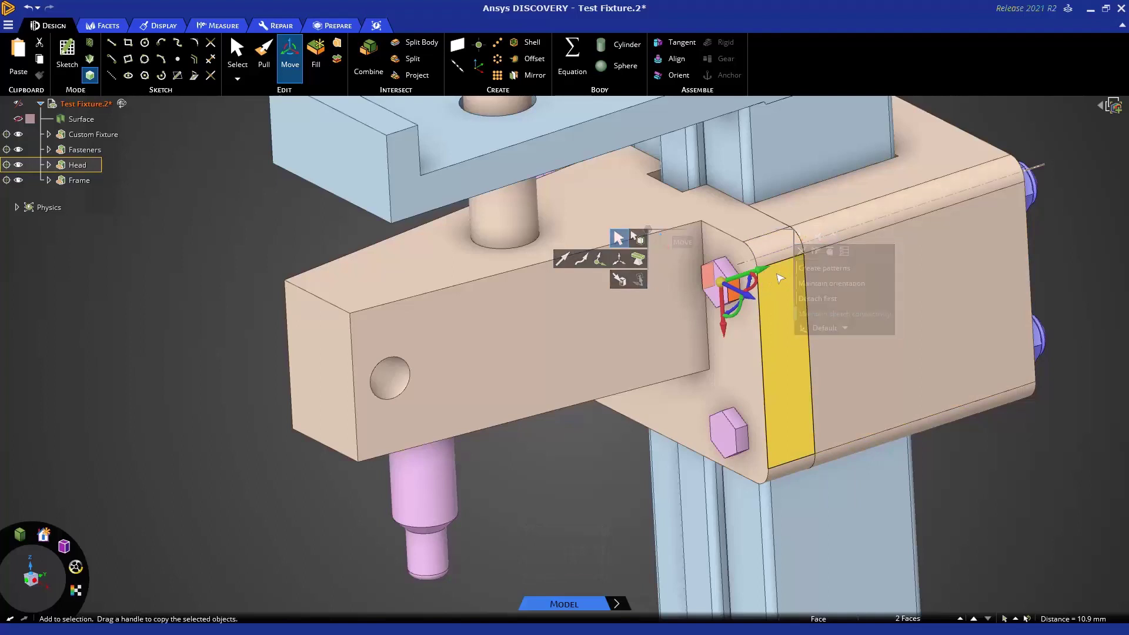
{"action": "key", "text": "ctrl"}
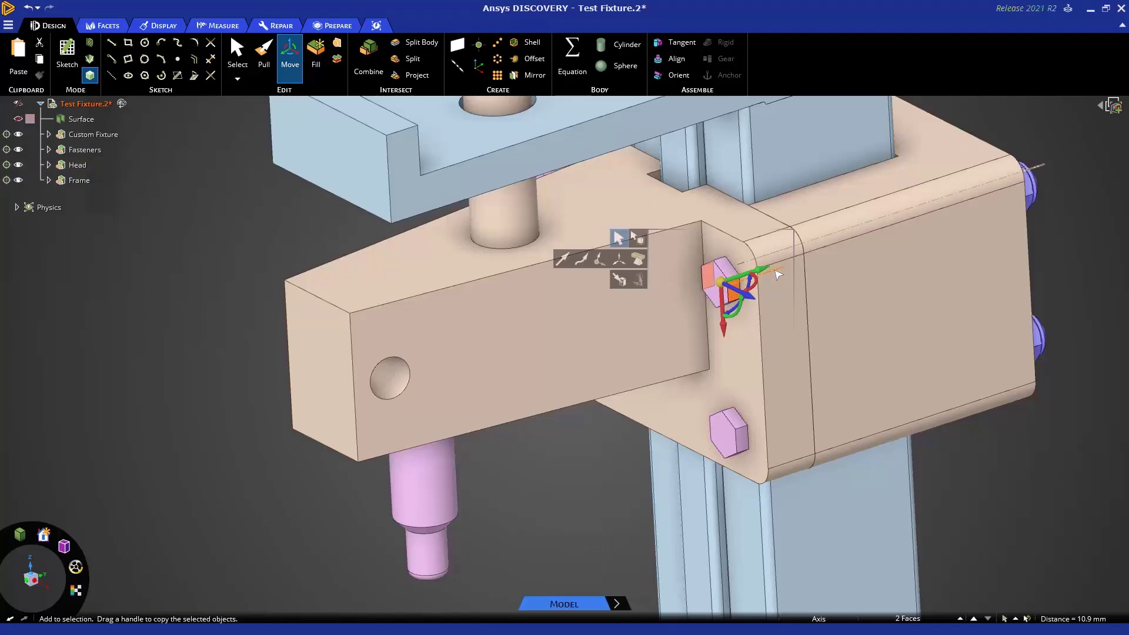
{"action": "left_click", "coordinate": [777, 274]}
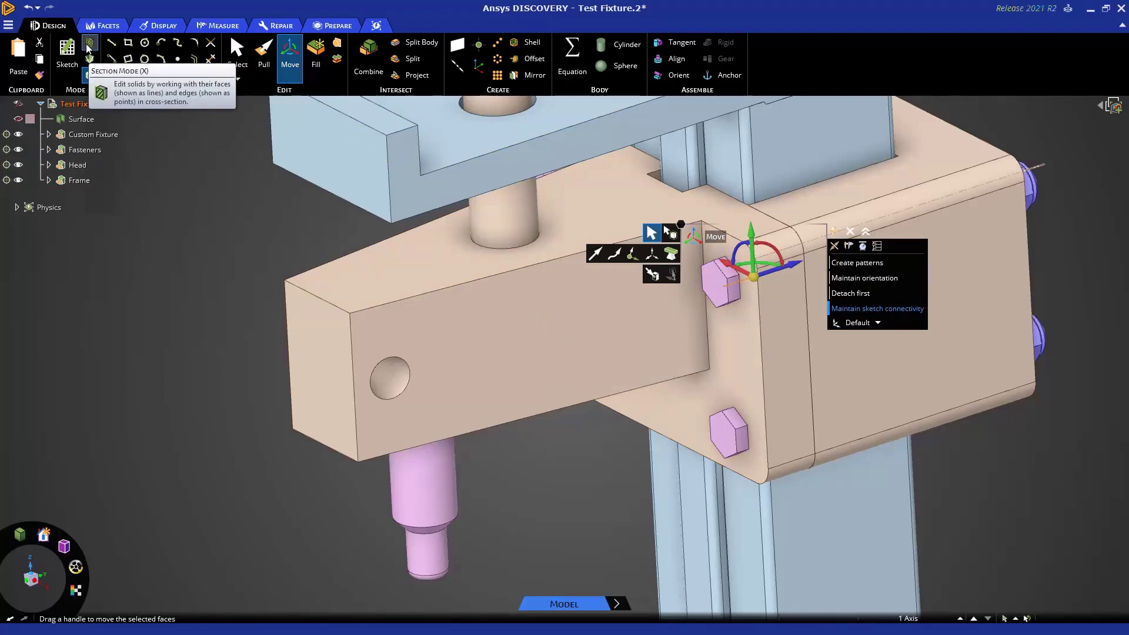
Turn on Section Mode, zoom to the upper bolt, and select the bore face around its shank.
{"action": "key", "text": "x"}
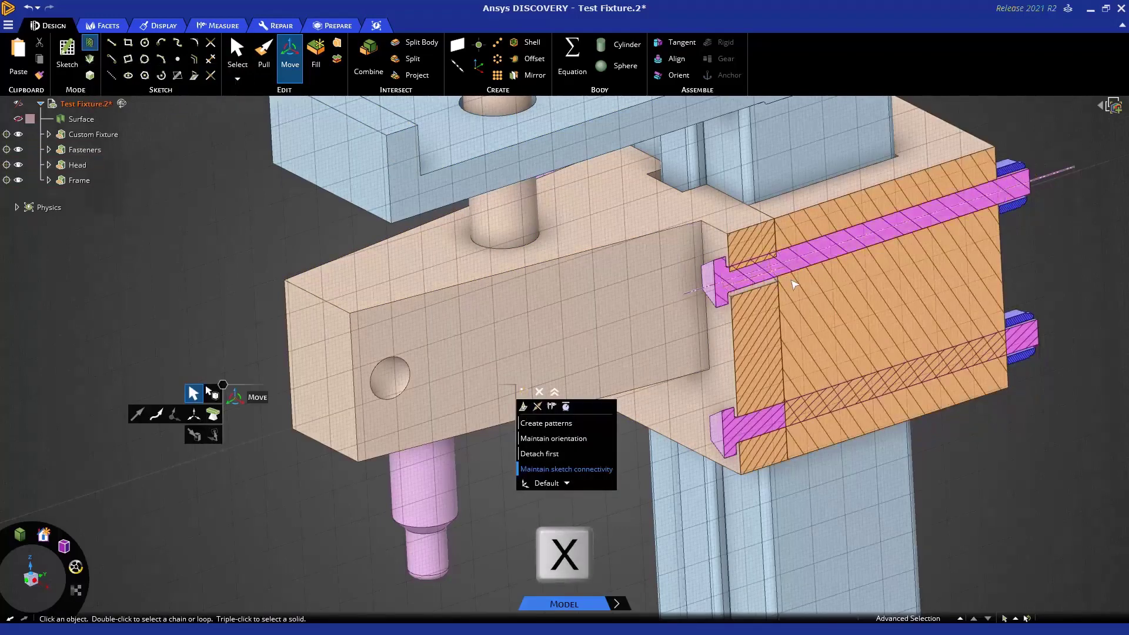
{"action": "scroll", "coordinate": [794, 285], "scroll_direction": "up", "scroll_amount": 6}
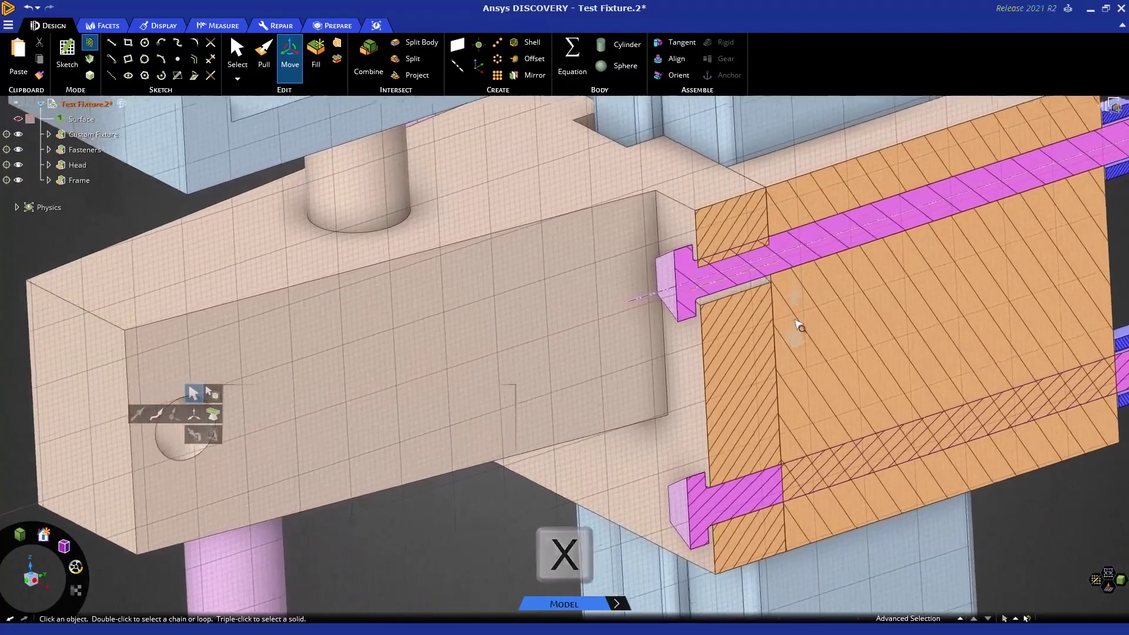
{"action": "middle_click_drag", "start_coordinate": [800, 335], "coordinate": [741, 339], "text": "shift"}
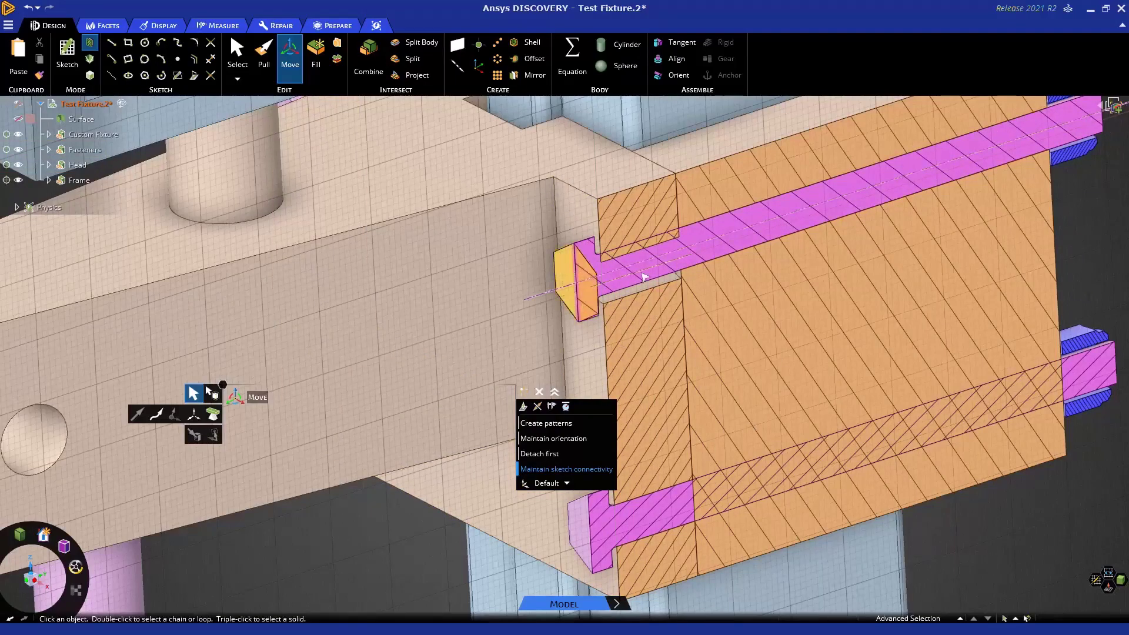
{"action": "scroll", "coordinate": [630, 268], "scroll_direction": "up", "scroll_amount": 3}
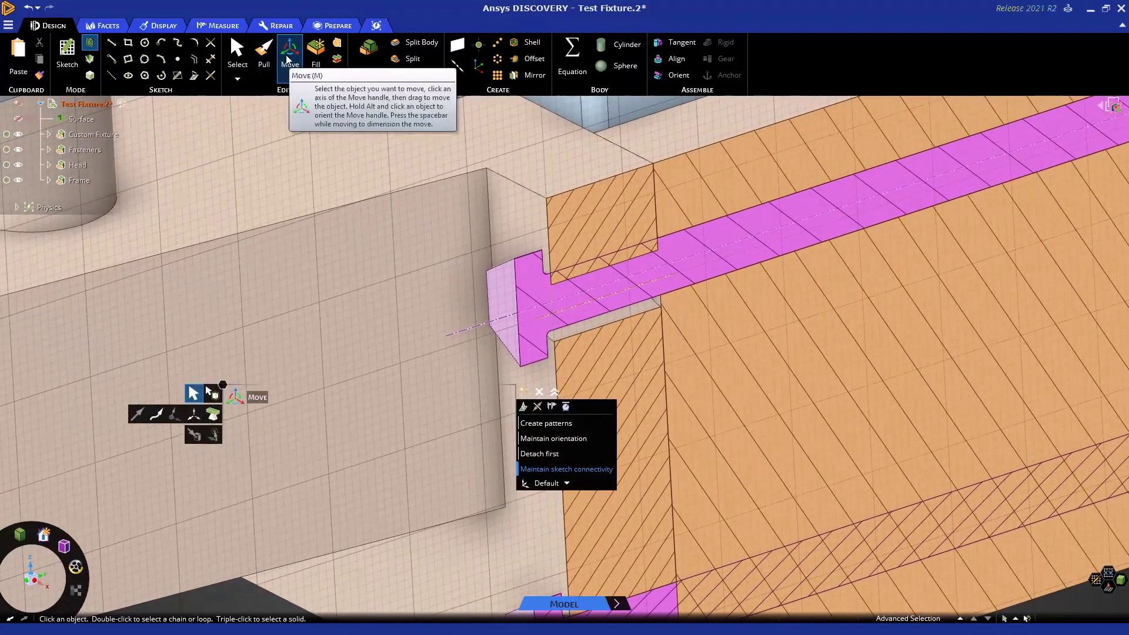
{"action": "left_click", "coordinate": [620, 324]}
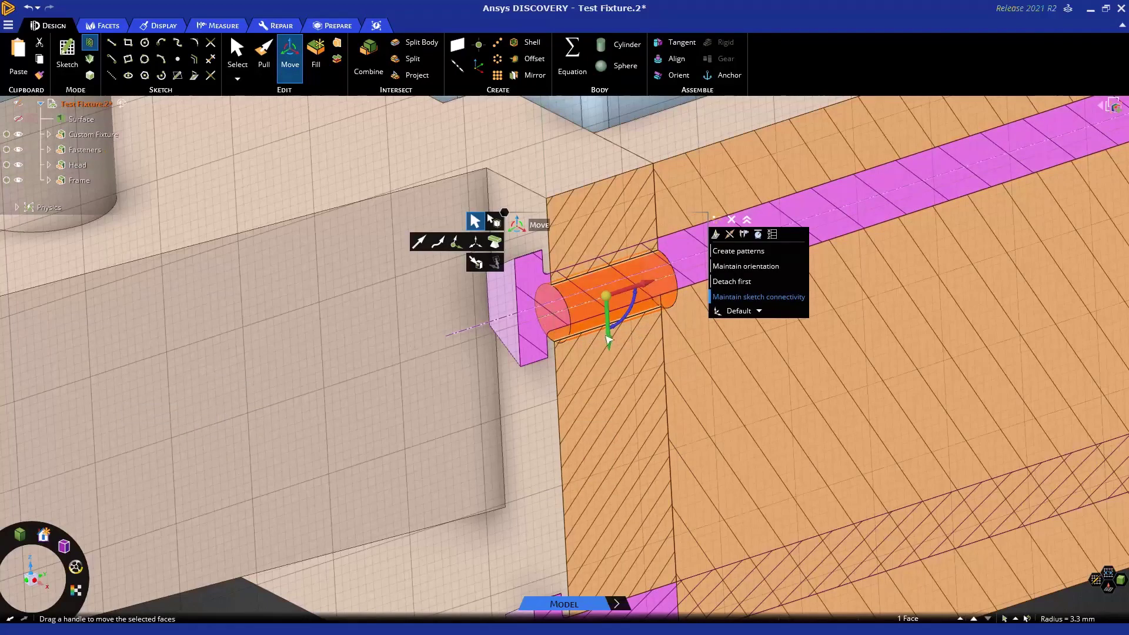
Fit the Head plate's bore face Up To the upper bolt shank, then clear the selection.
{"action": "left_click_drag", "start_coordinate": [609, 341], "coordinate": [608, 302]}
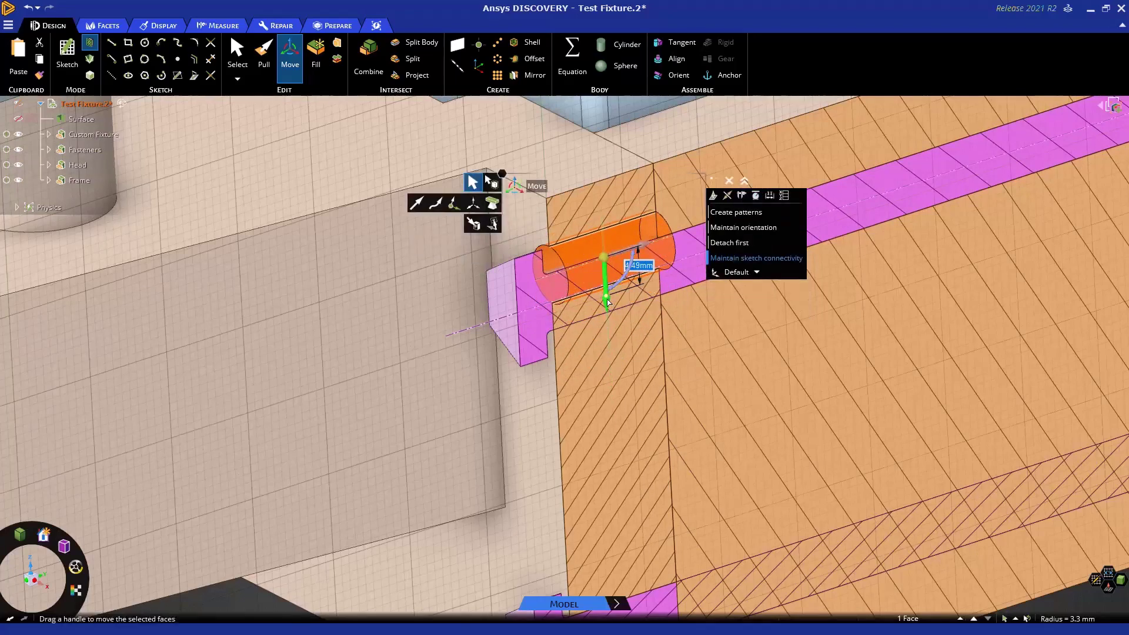
{"action": "left_click", "coordinate": [474, 224]}
{"action": "left_click", "coordinate": [522, 319]}
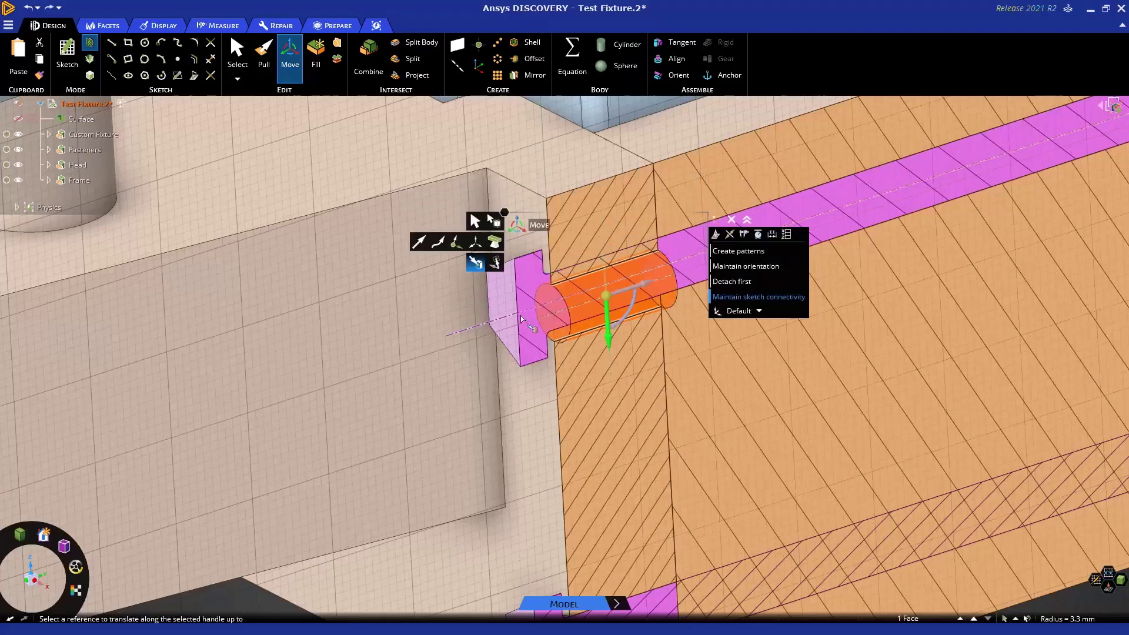
{"action": "left_click", "coordinate": [519, 318]}
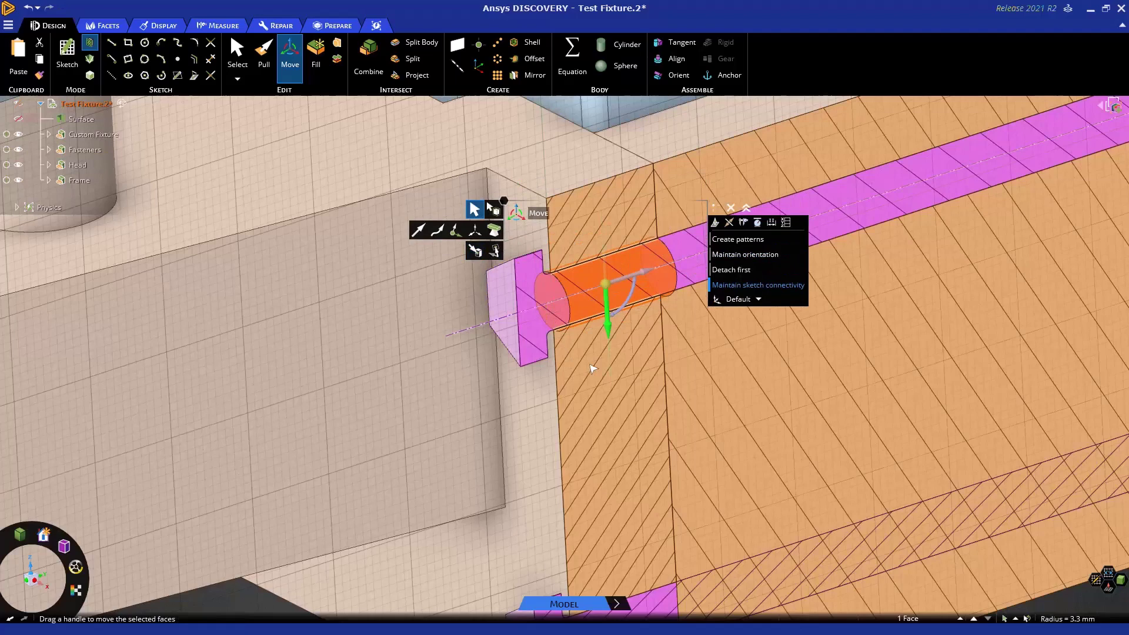
{"action": "key", "text": "Escape"}
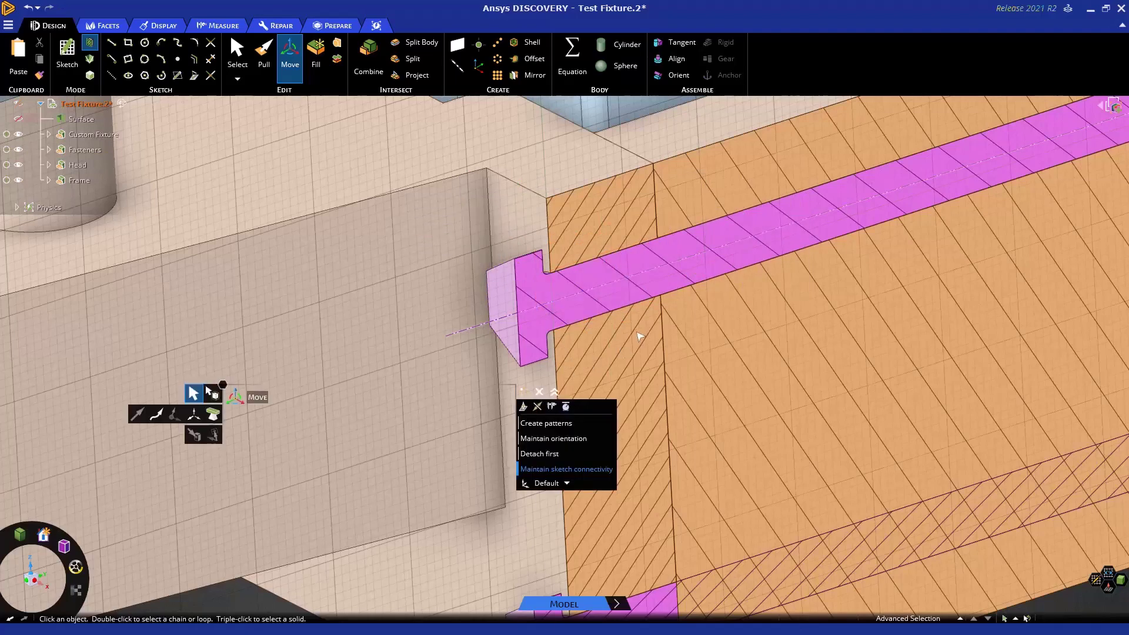
{"action": "middle_click_drag", "start_coordinate": [640, 336], "coordinate": [1000, 174]}
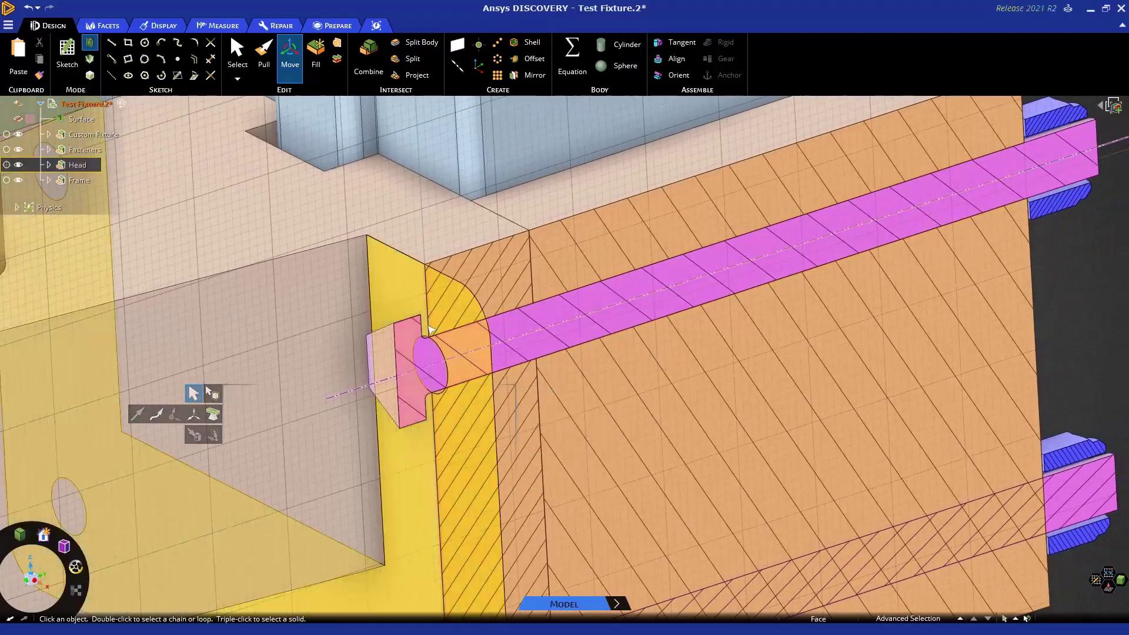
Select the bolt head's flange faces and slide them 0.63 mm along the bolt axis.
{"action": "scroll", "coordinate": [421, 330], "scroll_direction": "up", "scroll_amount": 2}
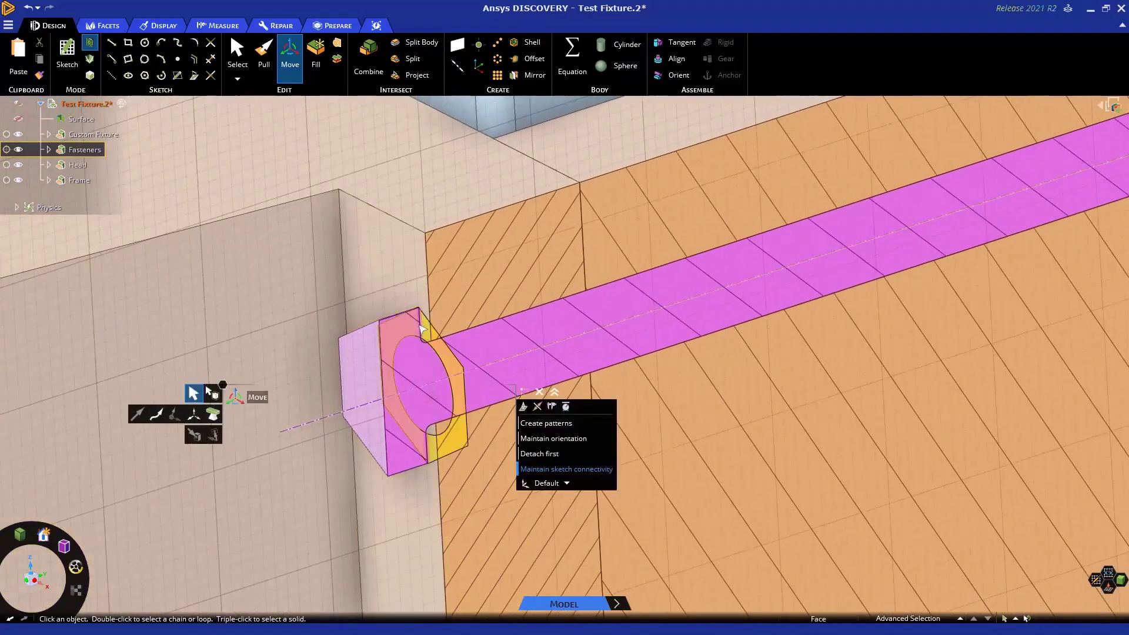
{"action": "left_click", "coordinate": [420, 327]}
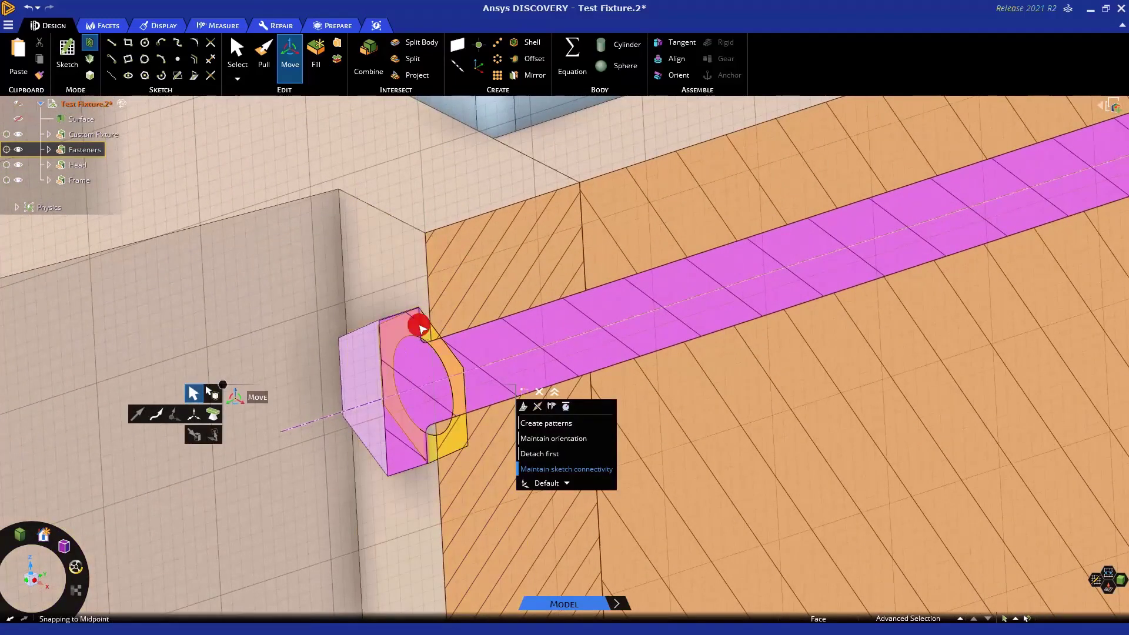
{"action": "left_click", "coordinate": [382, 341]}
{"action": "middle_click_drag", "start_coordinate": [383, 342], "coordinate": [399, 346]}
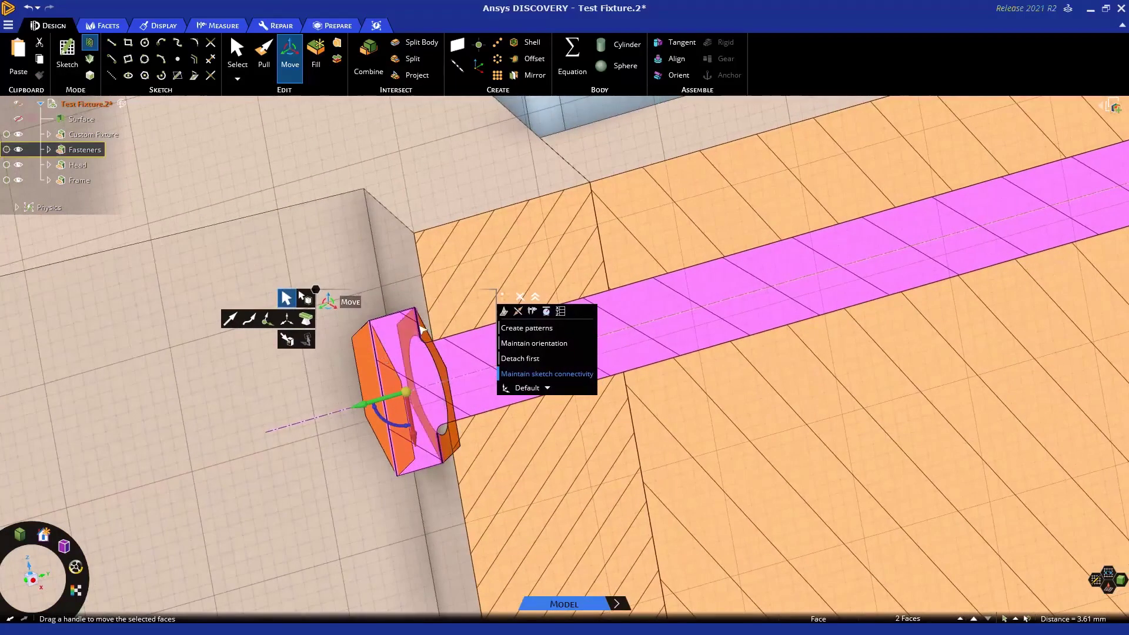
{"action": "middle_click_drag", "start_coordinate": [433, 385], "coordinate": [418, 397]}
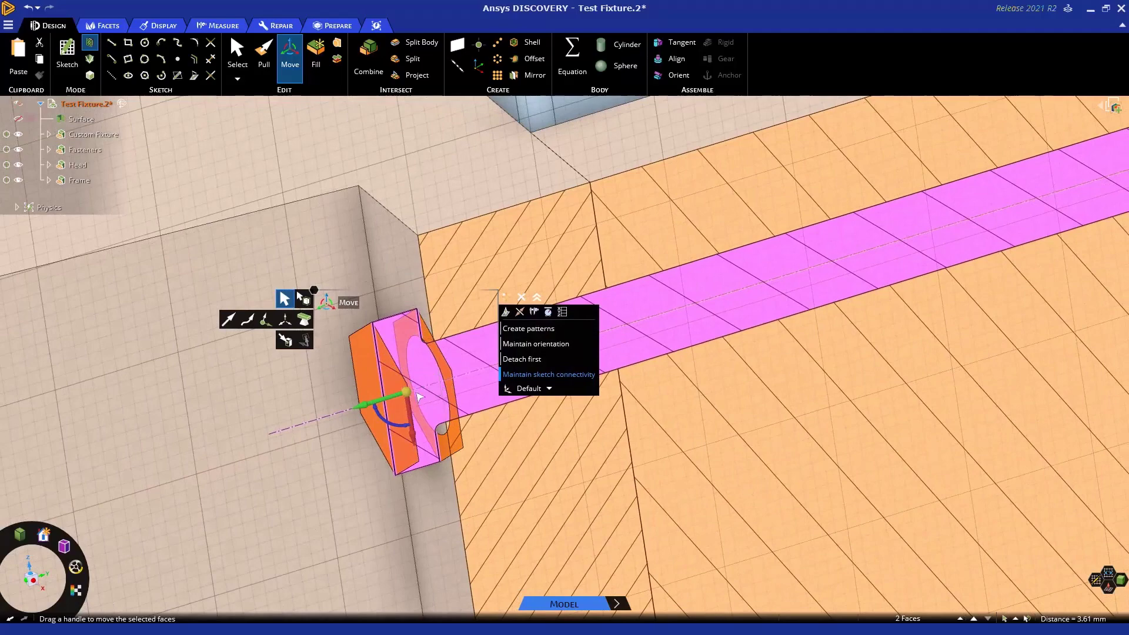
{"action": "left_click_drag", "start_coordinate": [396, 400], "coordinate": [390, 408]}
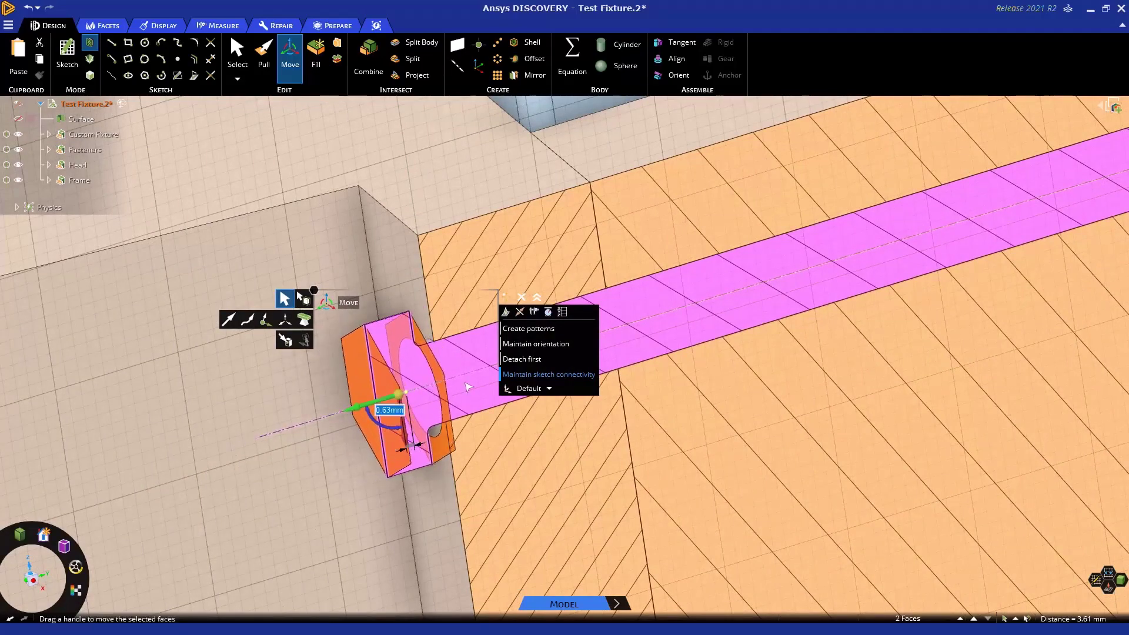
{"action": "middle_click_drag", "start_coordinate": [455, 385], "coordinate": [376, 435]}
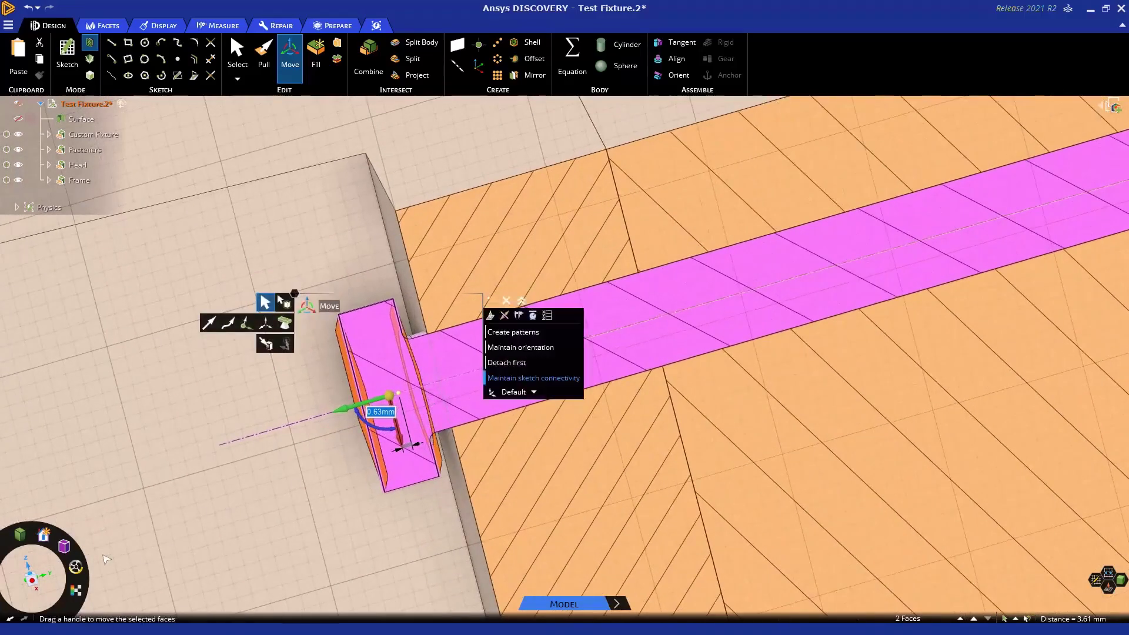
In plan view, move the flange faces Up To the orange block's edge, 1.74 mm.
{"action": "key", "text": "v"}
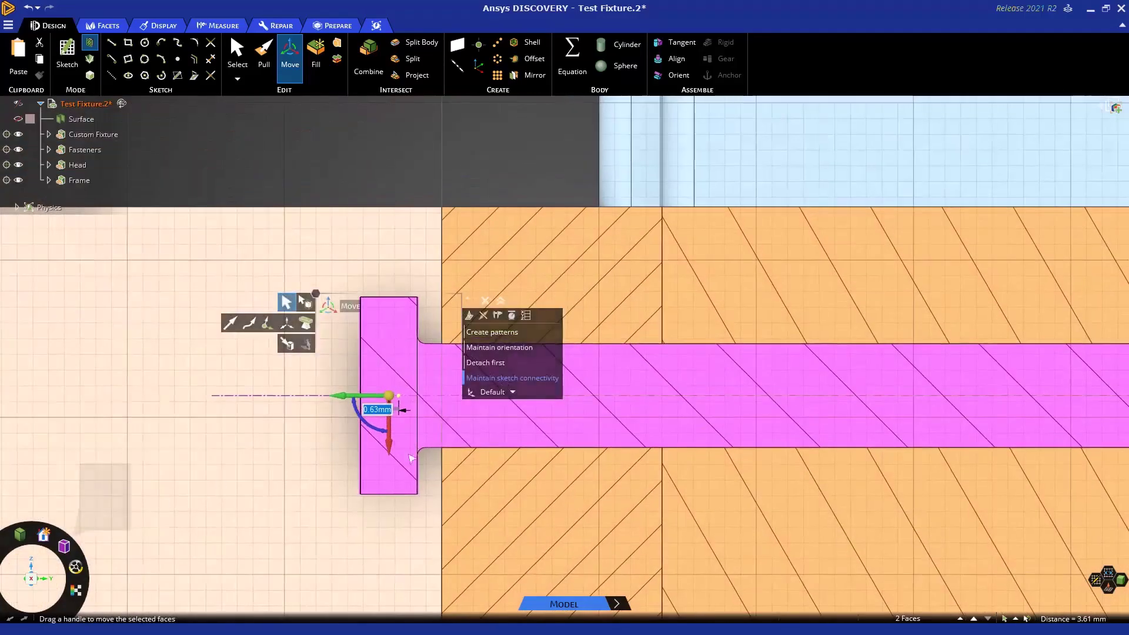
{"action": "middle_click_drag", "start_coordinate": [439, 423], "coordinate": [512, 412], "text": "shift"}
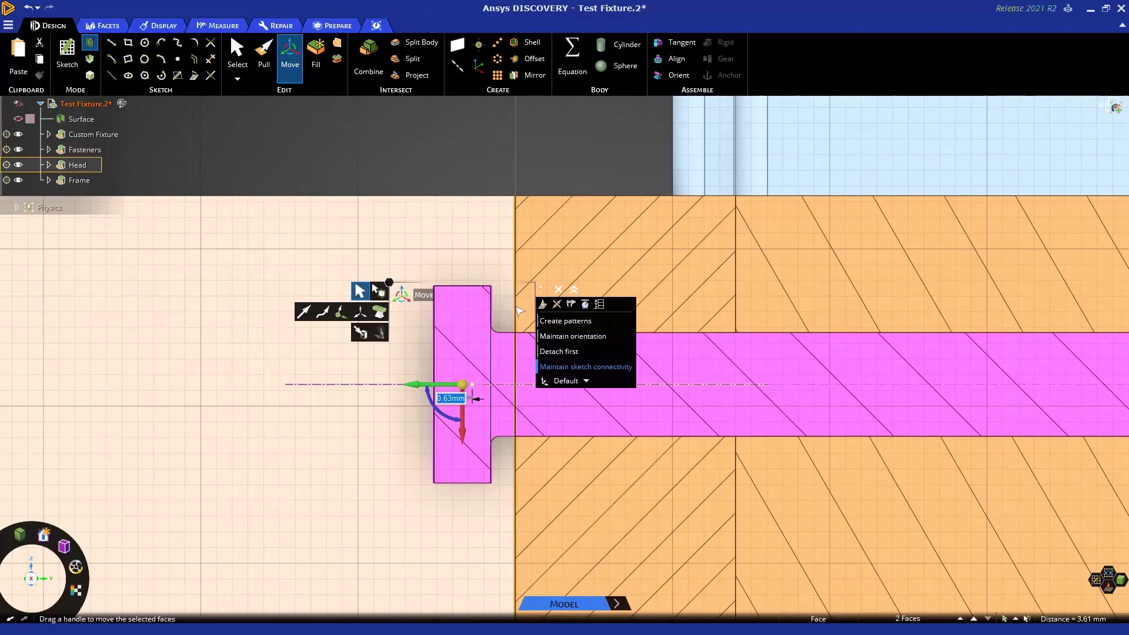
{"action": "left_click", "coordinate": [442, 388]}
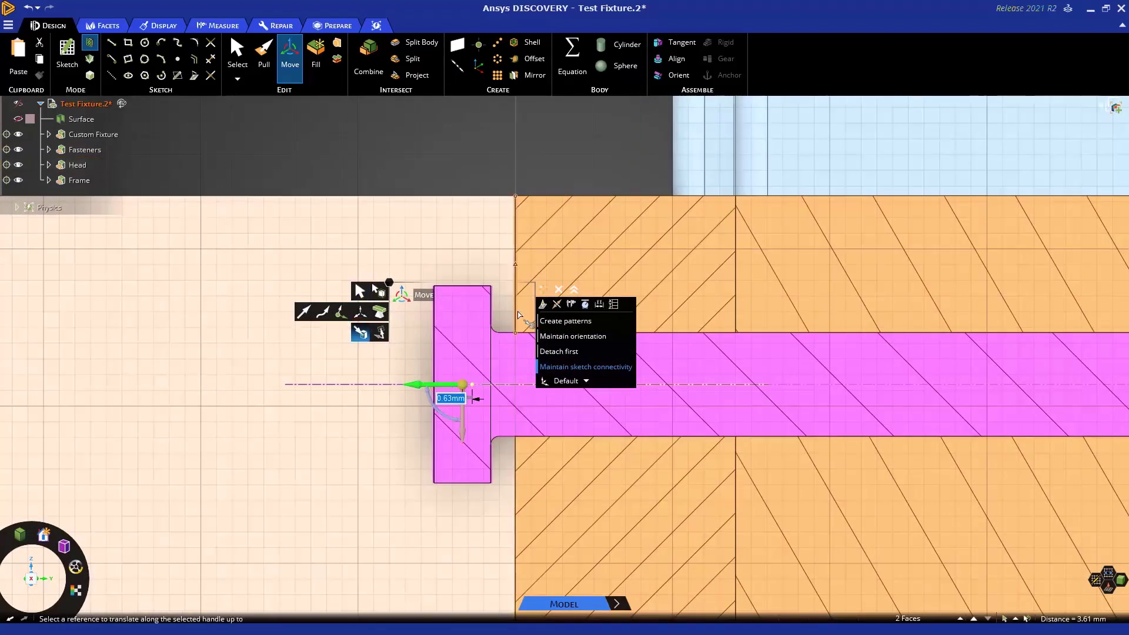
{"action": "left_click", "coordinate": [517, 318]}
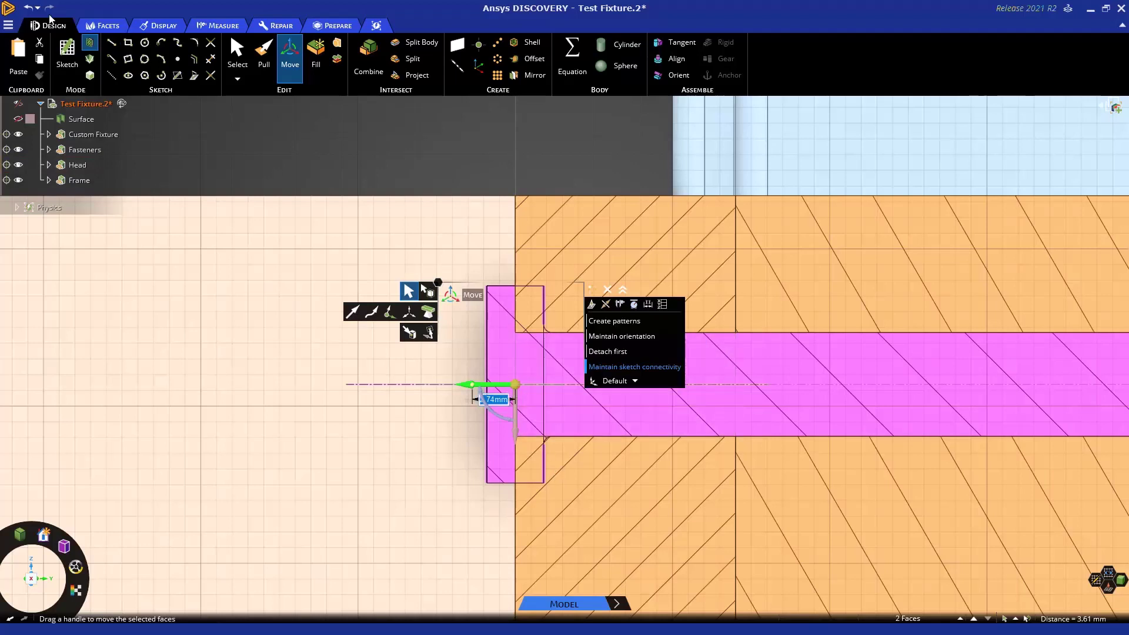
Undo the face move and redo it from a relocated handle, flush with the orange block (2.74 mm).
{"action": "left_click", "coordinate": [29, 10]}
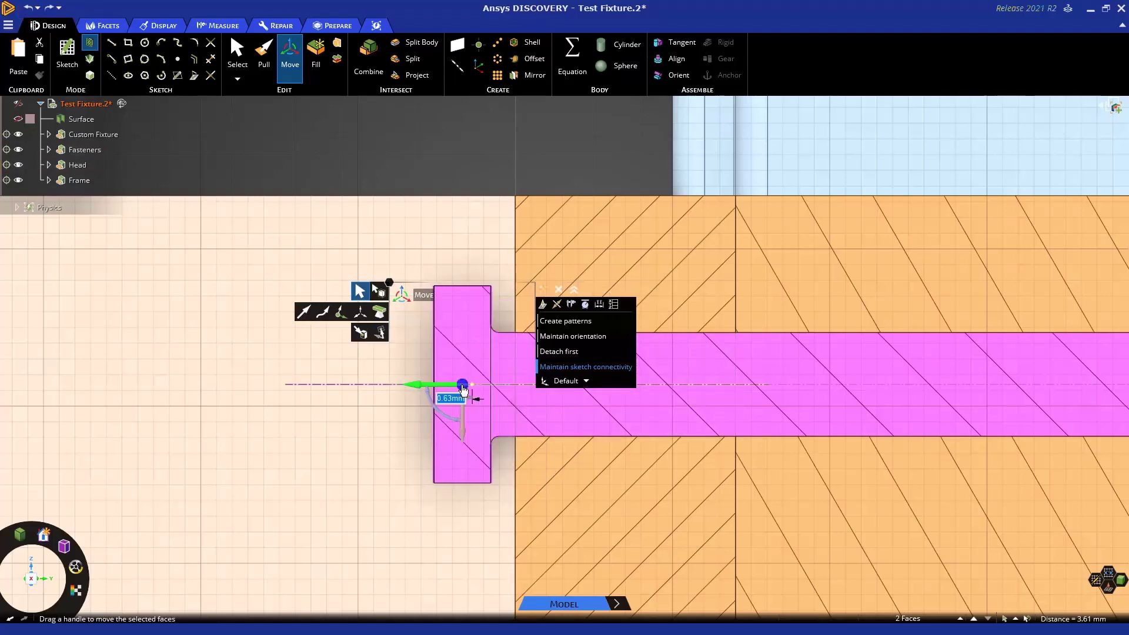
{"action": "left_click_drag", "start_coordinate": [463, 389], "coordinate": [492, 310]}
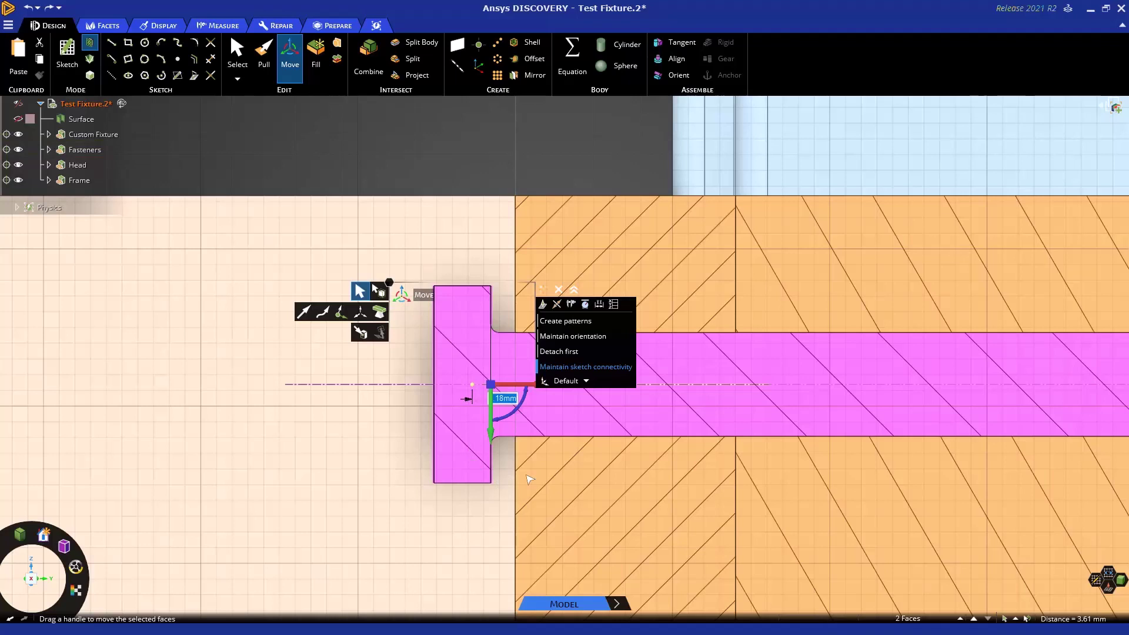
{"action": "middle_click_drag", "start_coordinate": [566, 476], "coordinate": [532, 483], "text": "shift"}
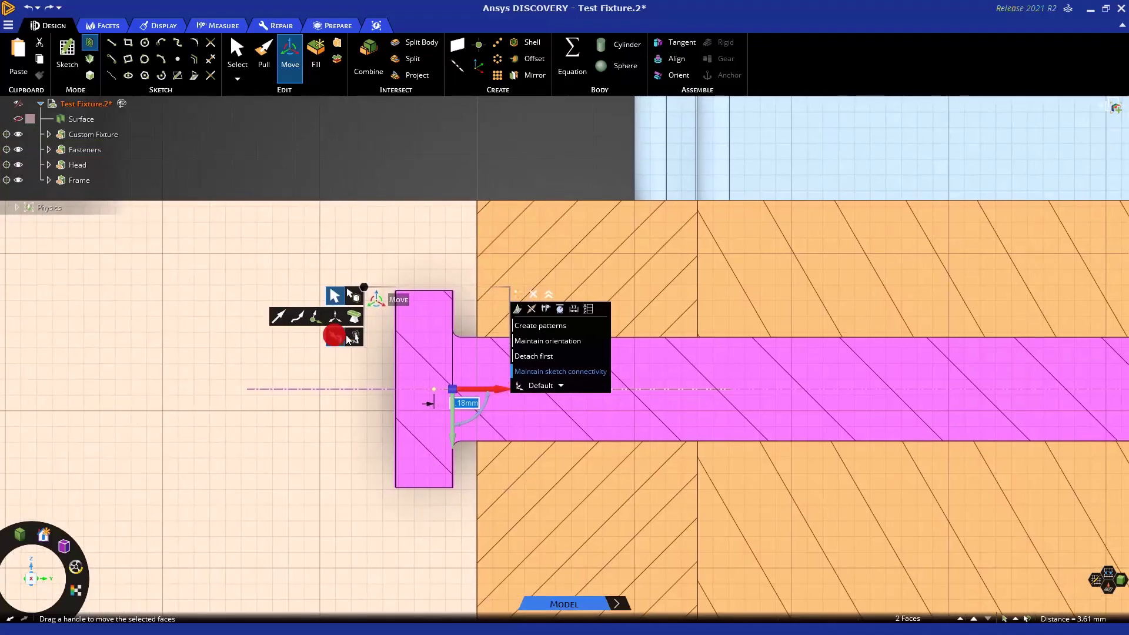
{"action": "left_click", "coordinate": [478, 321]}
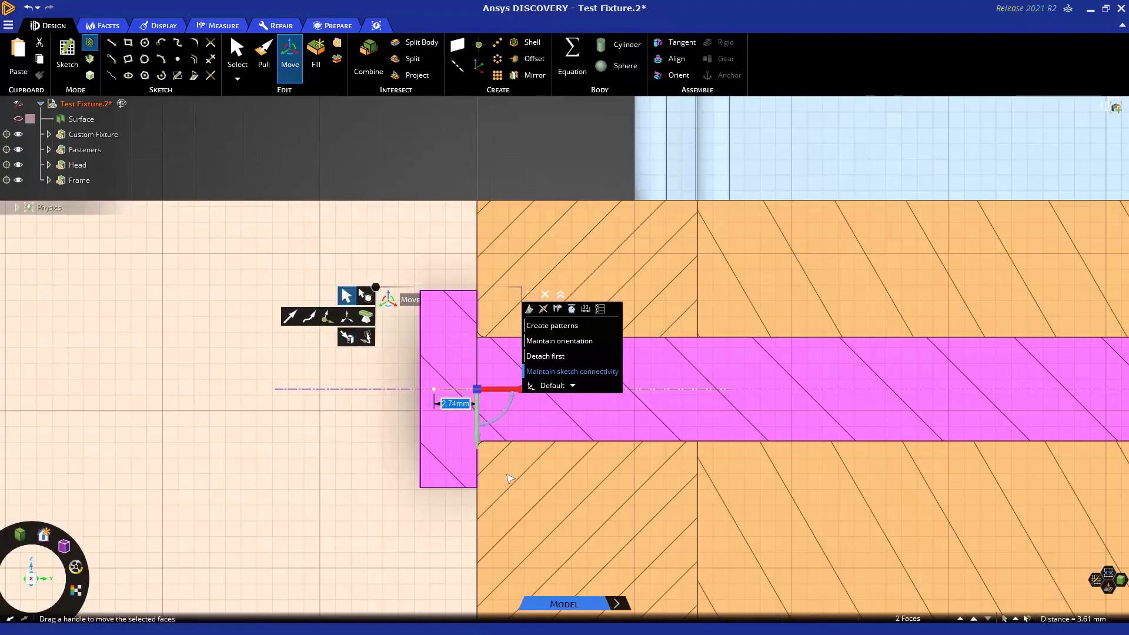
{"action": "middle_click_drag", "start_coordinate": [510, 478], "coordinate": [651, 336]}
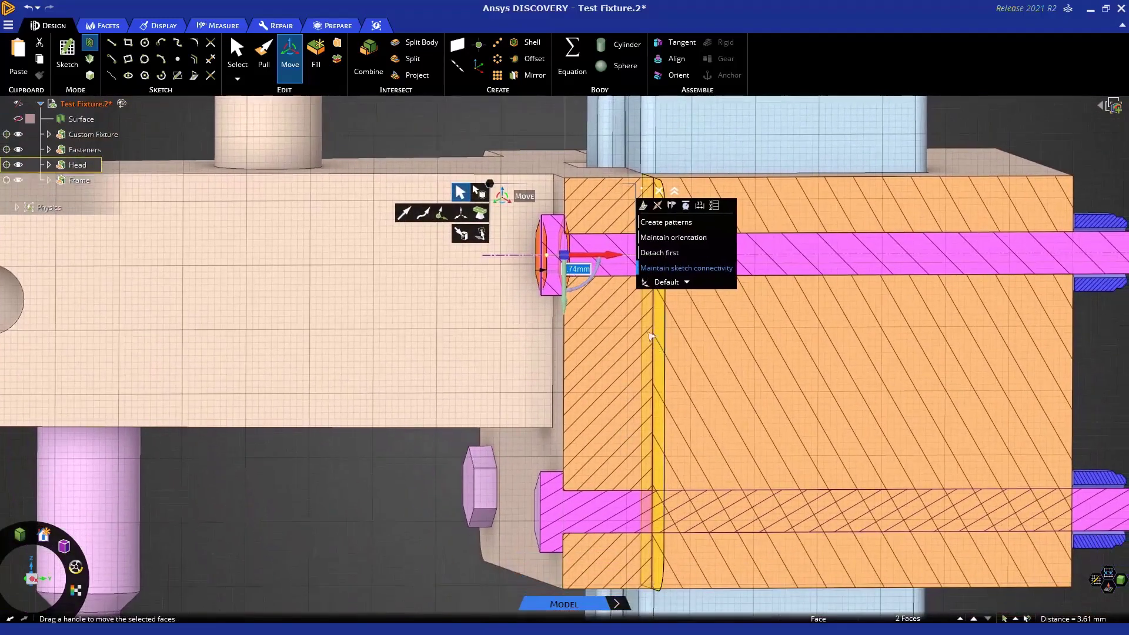
{"action": "left_click", "coordinate": [643, 377]}
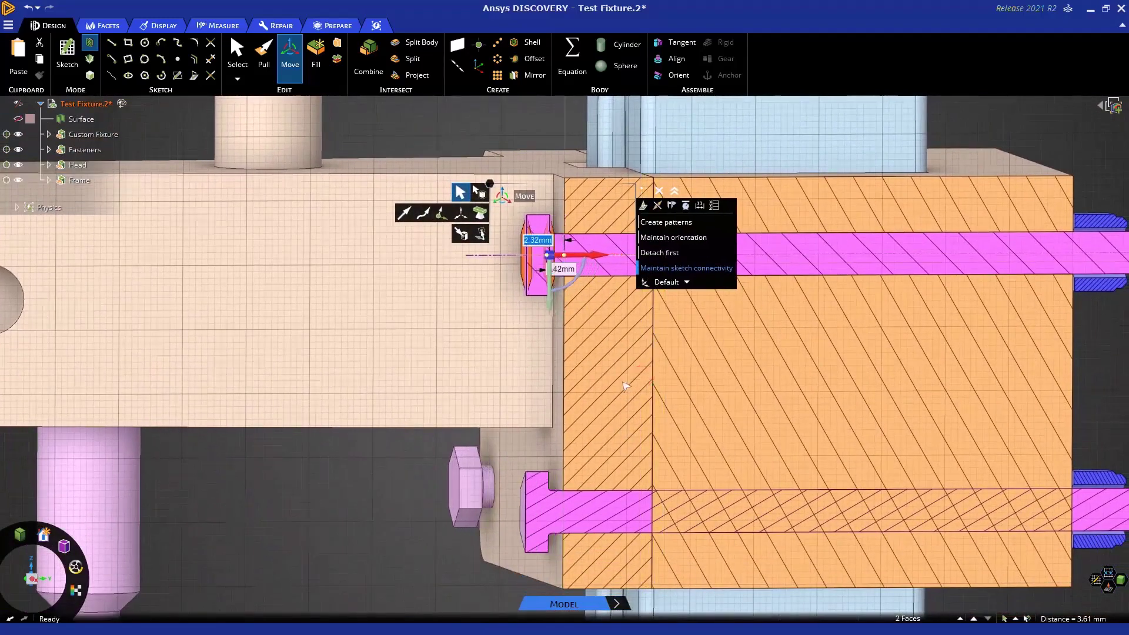
{"action": "left_click_drag", "start_coordinate": [574, 393], "coordinate": [682, 404]}
{"action": "key", "text": "Escape"}
{"action": "scroll", "coordinate": [564, 474], "scroll_direction": "up", "scroll_amount": 3}
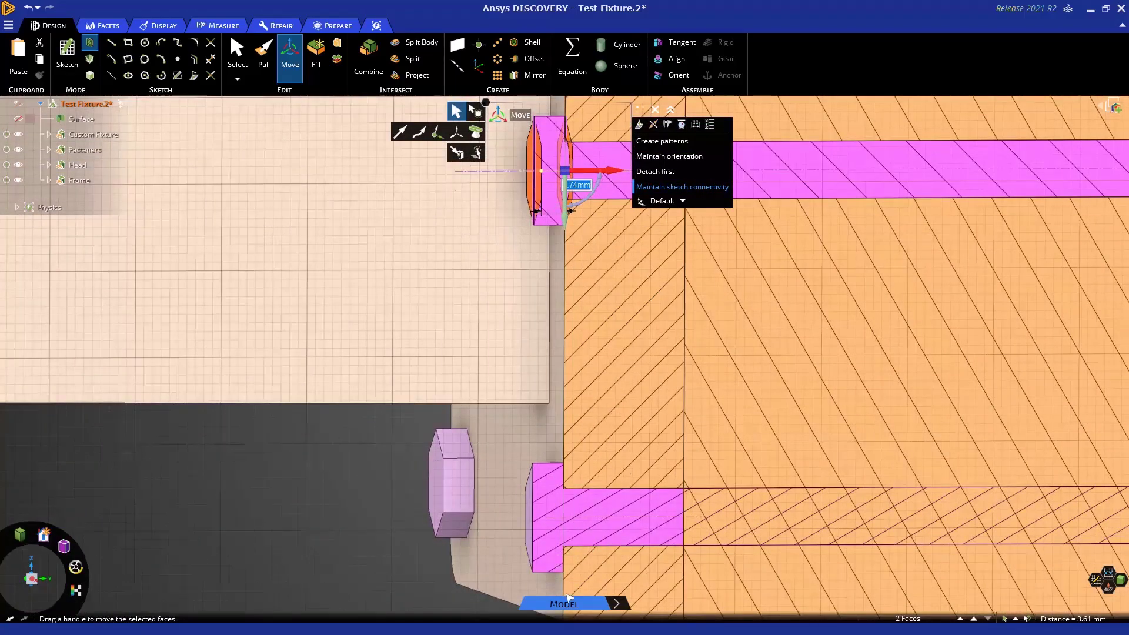
{"action": "left_click", "coordinate": [596, 231]}
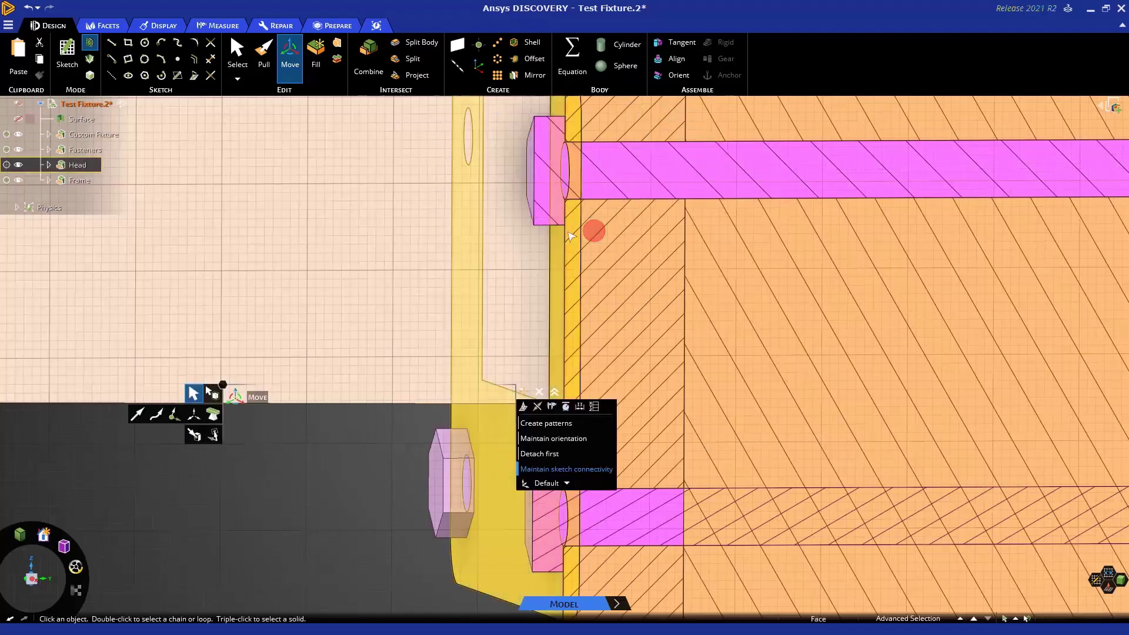
{"action": "left_click", "coordinate": [552, 223]}
{"action": "triple_click", "coordinate": [554, 229]}
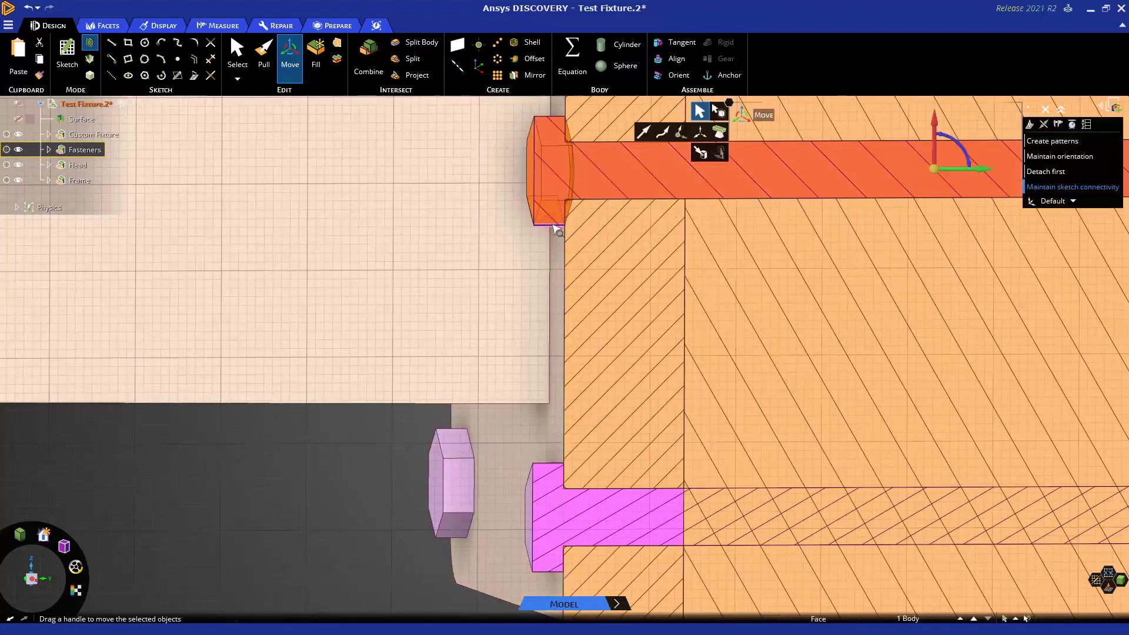
{"action": "scroll", "coordinate": [554, 228], "scroll_direction": "down", "scroll_amount": 2}
{"action": "left_click_drag", "start_coordinate": [921, 180], "coordinate": [888, 180]}
{"action": "key", "text": "Escape"}
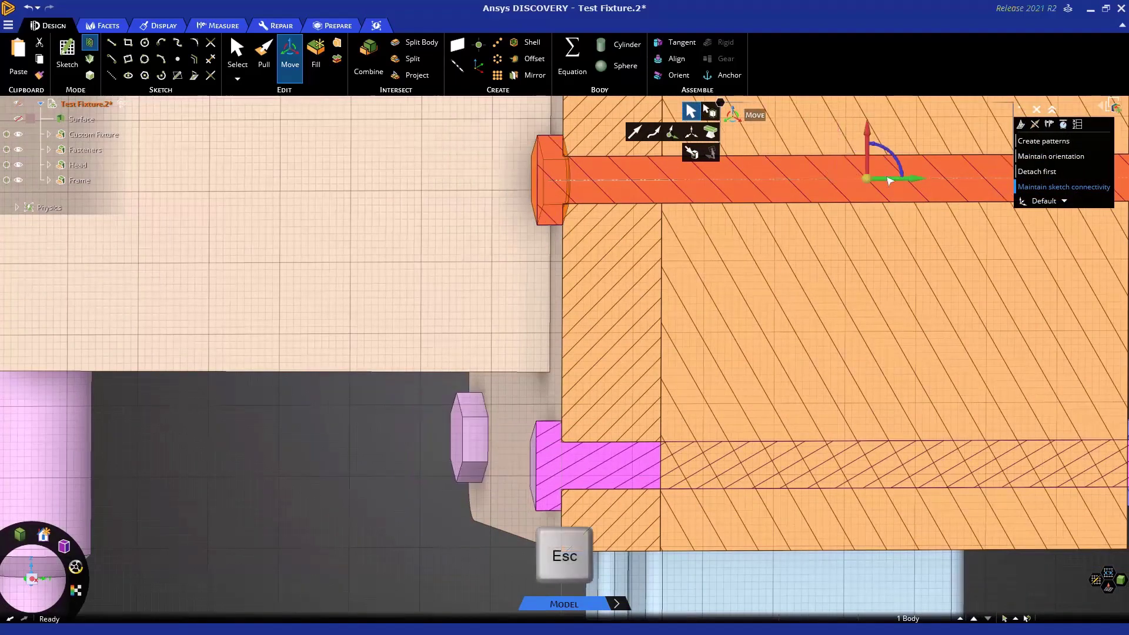
{"action": "left_click", "coordinate": [806, 281]}
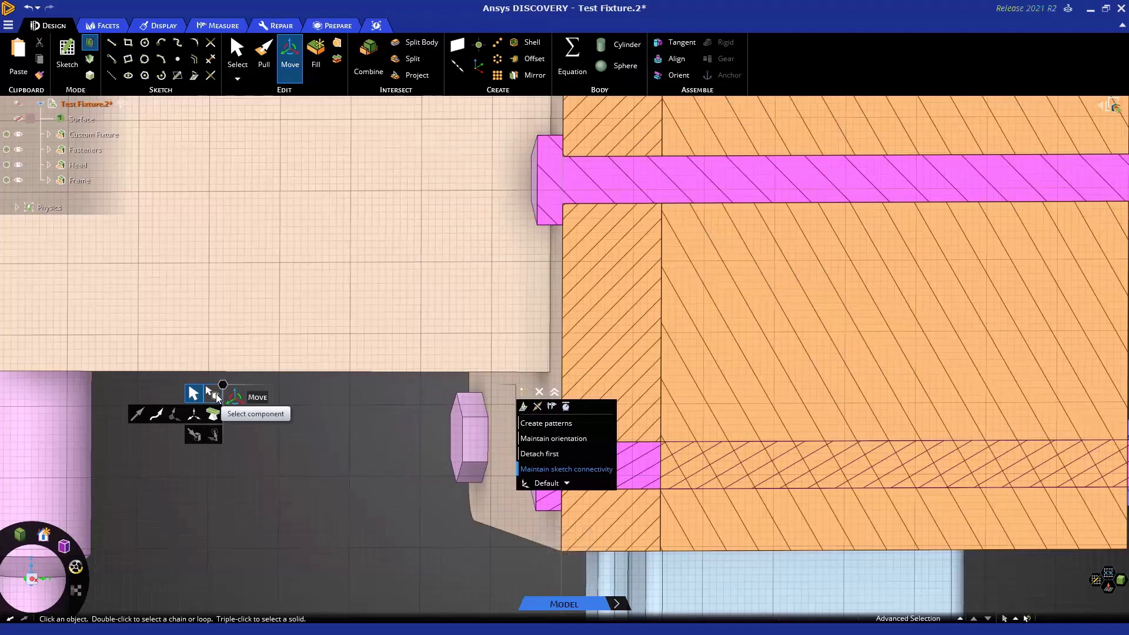
{"action": "left_click", "coordinate": [213, 394]}
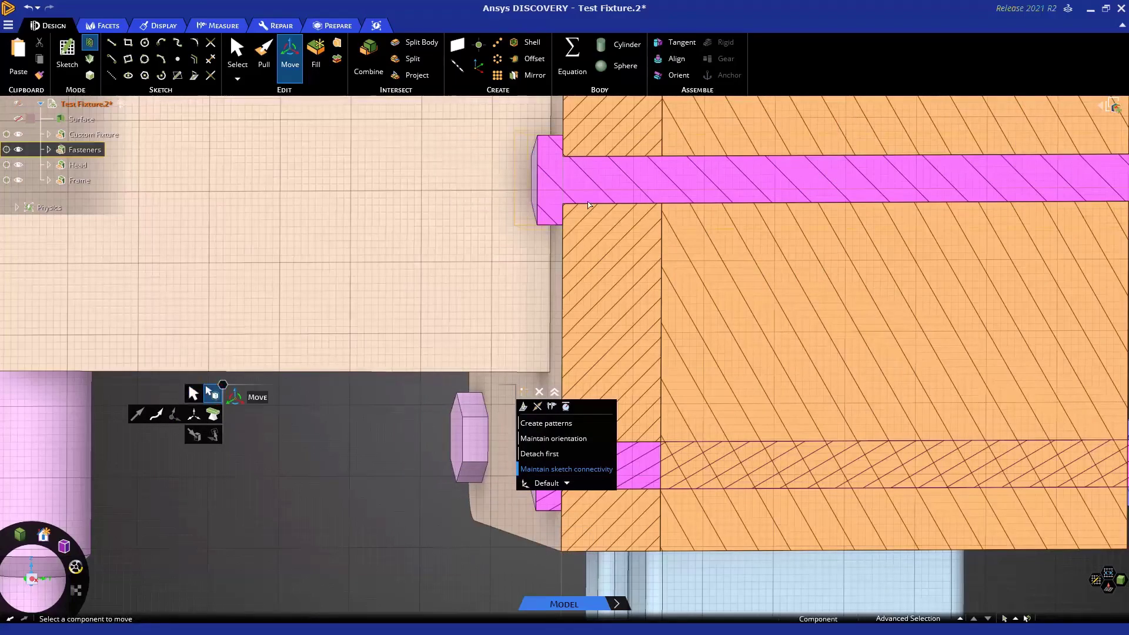
{"action": "left_click", "coordinate": [551, 226]}
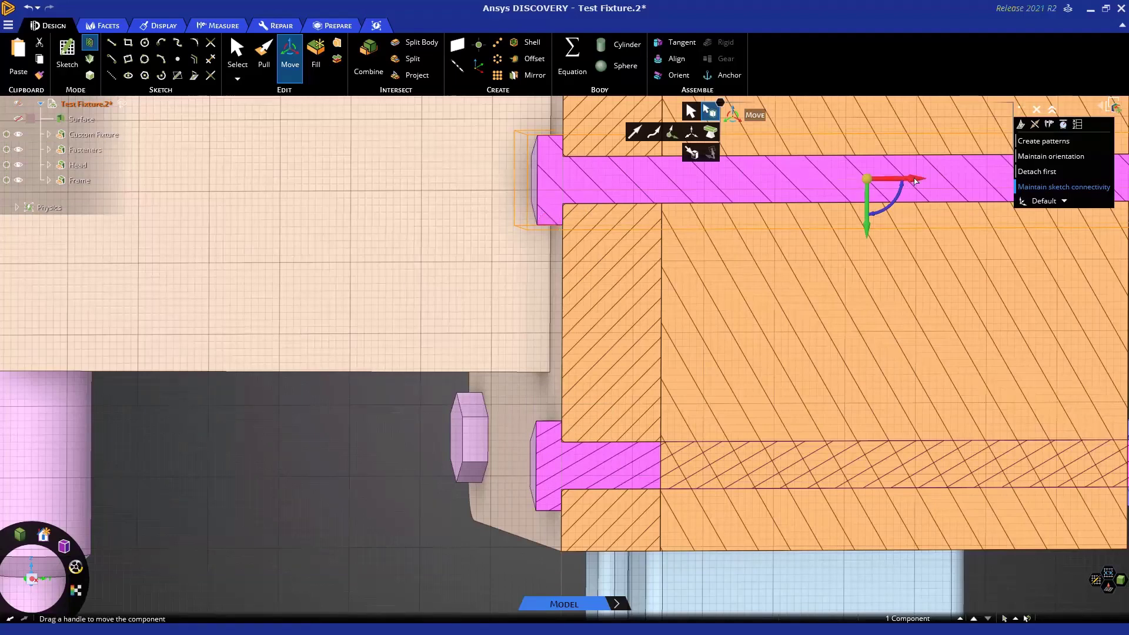
{"action": "left_click_drag", "start_coordinate": [915, 181], "coordinate": [835, 189]}
{"action": "key", "text": "Escape"}
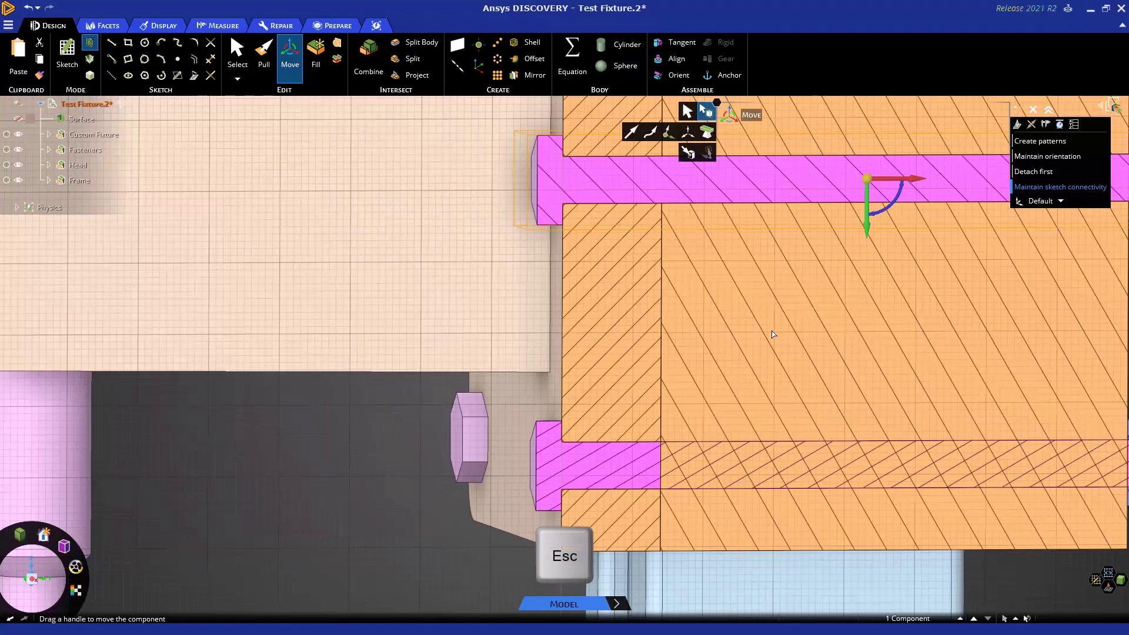
{"action": "scroll", "coordinate": [775, 334], "scroll_direction": "down", "scroll_amount": 5}
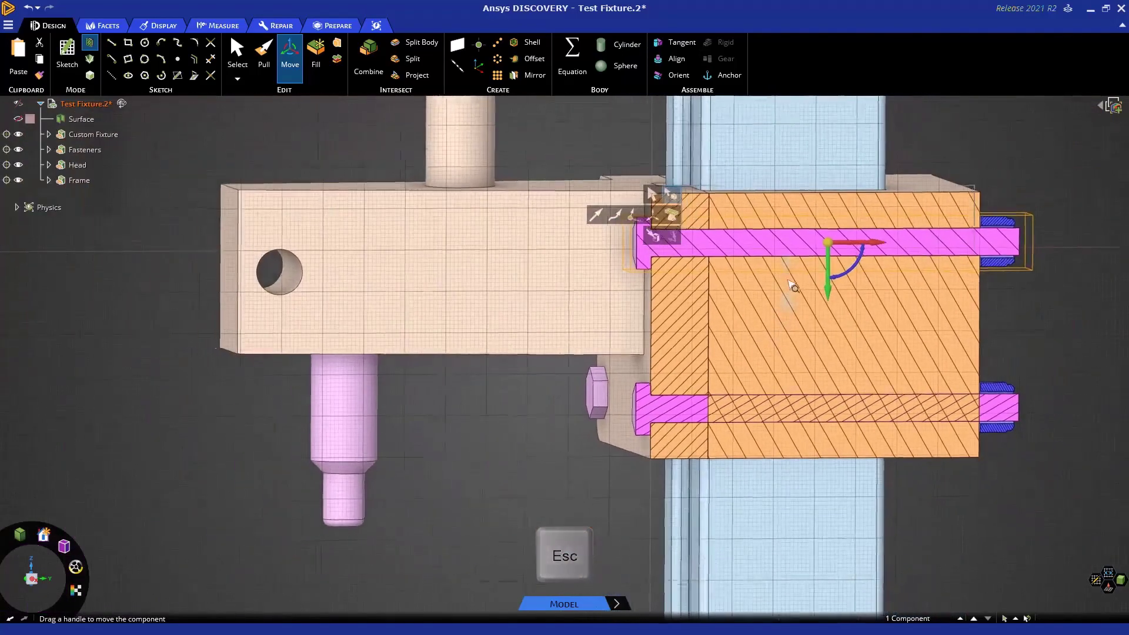
{"action": "middle_click_drag", "start_coordinate": [789, 294], "coordinate": [802, 308]}
Exit section view with D and box-select the three top plate bodies.
{"action": "key", "text": "d"}
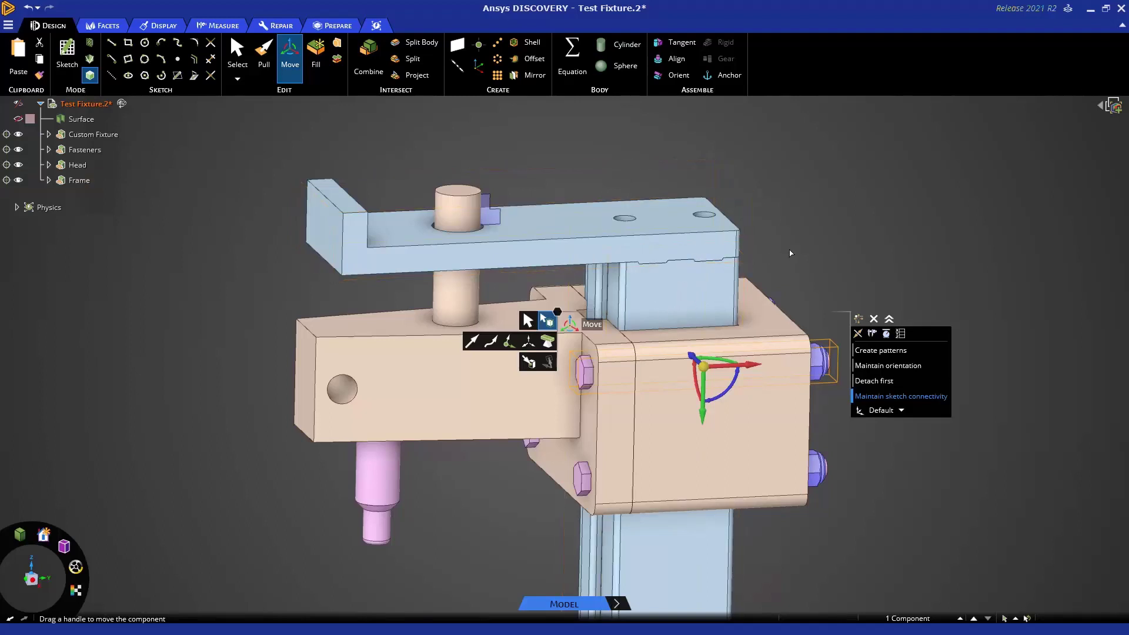
{"action": "left_click", "coordinate": [546, 322]}
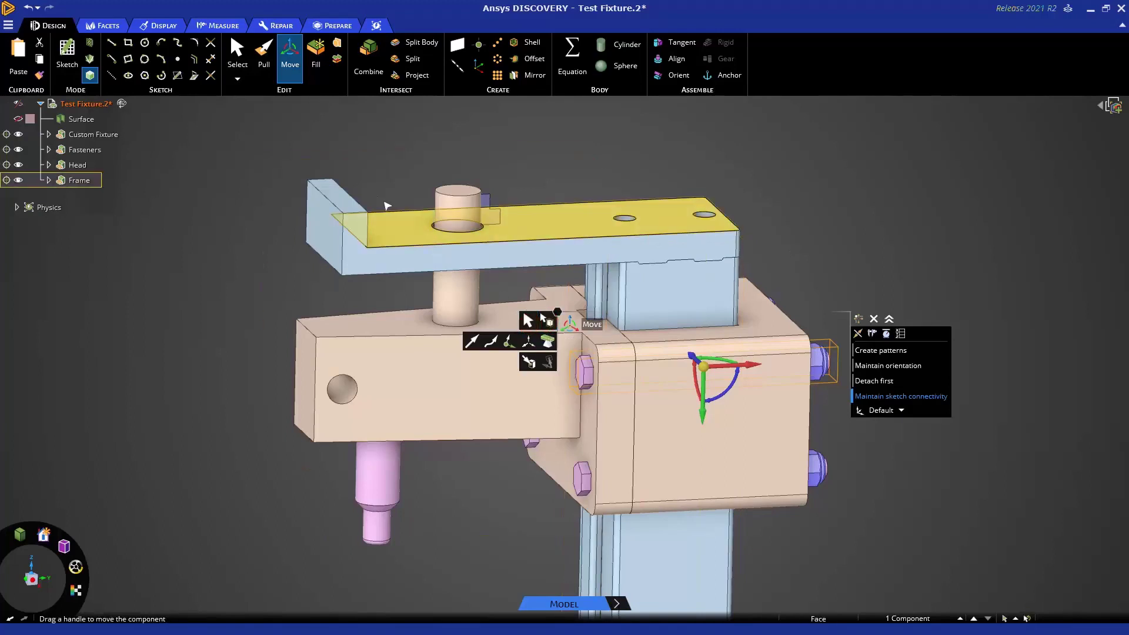
{"action": "middle_click_drag", "start_coordinate": [380, 170], "coordinate": [392, 148]}
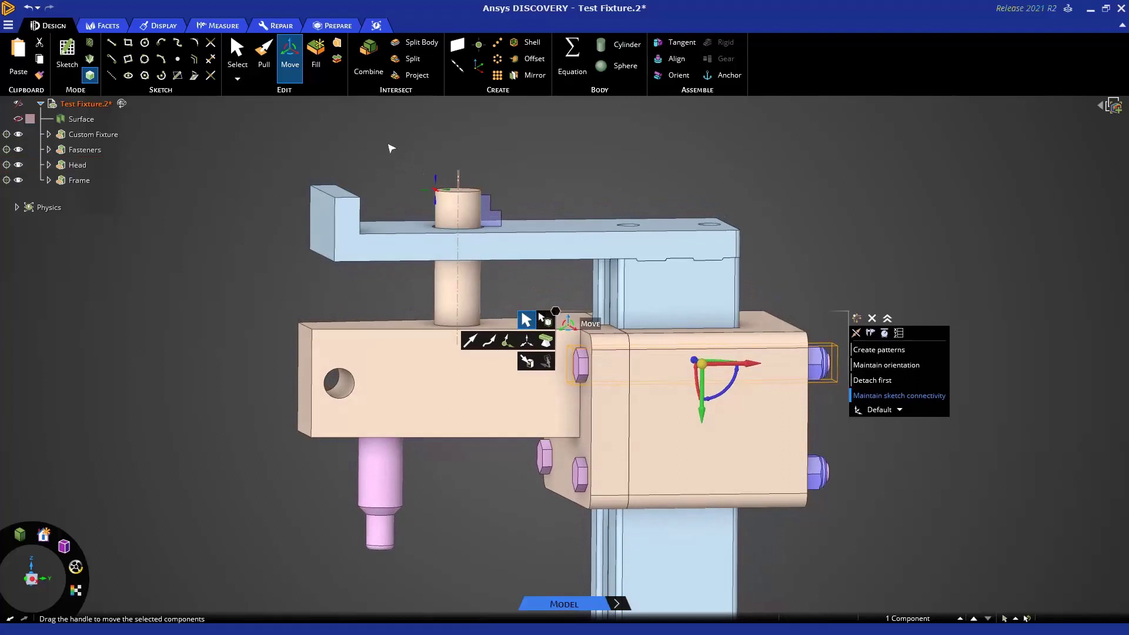
{"action": "left_click_drag", "start_coordinate": [262, 128], "coordinate": [761, 296]}
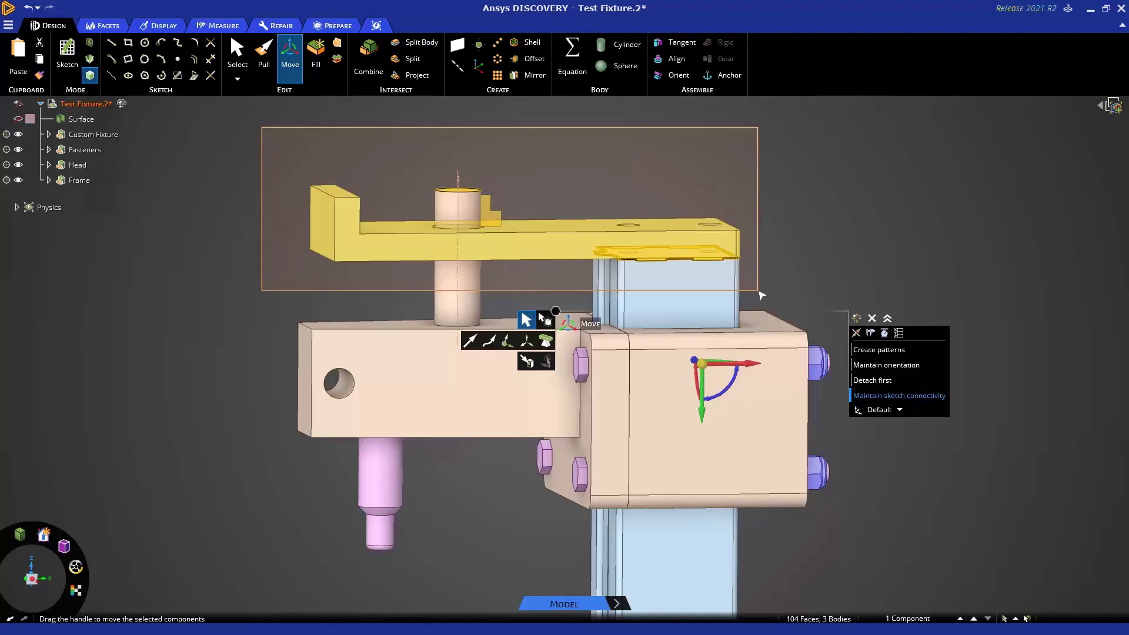
Lift the three top plate bodies 5.89 mm along the vertical Z axis.
{"action": "left_click_drag", "start_coordinate": [761, 296], "coordinate": [762, 295]}
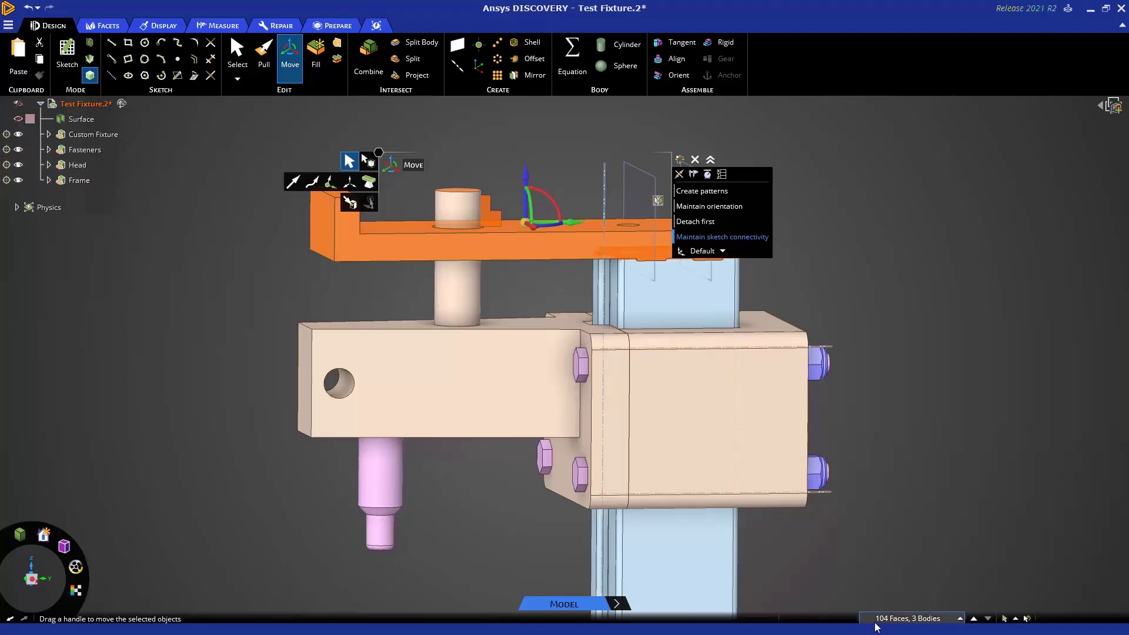
{"action": "scroll", "coordinate": [645, 266], "scroll_direction": "up", "scroll_amount": 4}
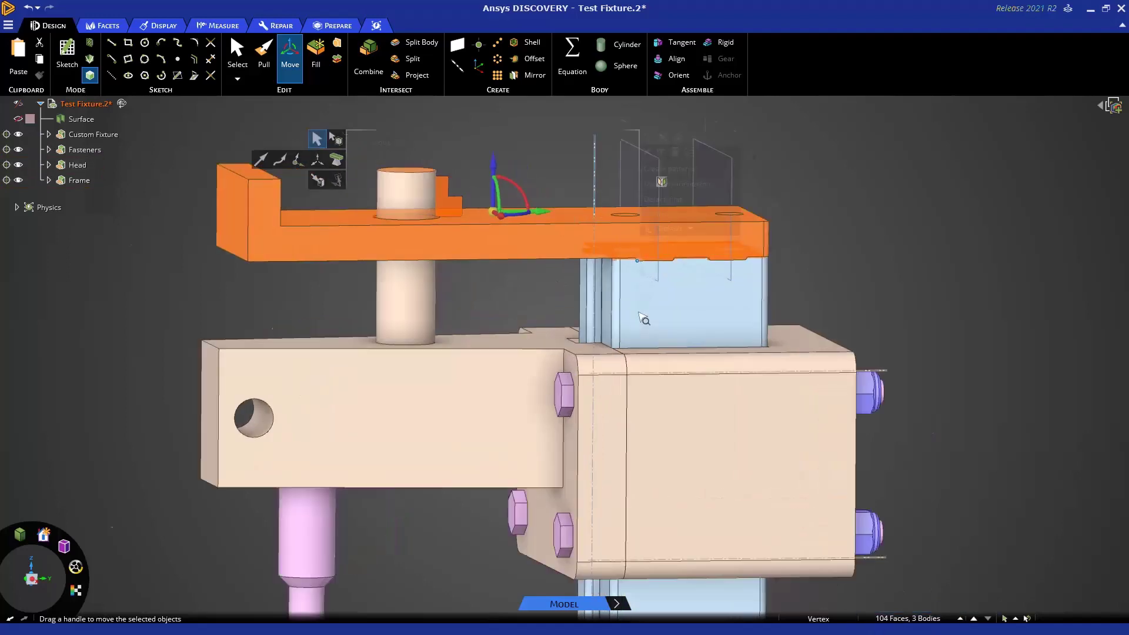
{"action": "scroll", "coordinate": [646, 312], "scroll_direction": "down", "scroll_amount": 4}
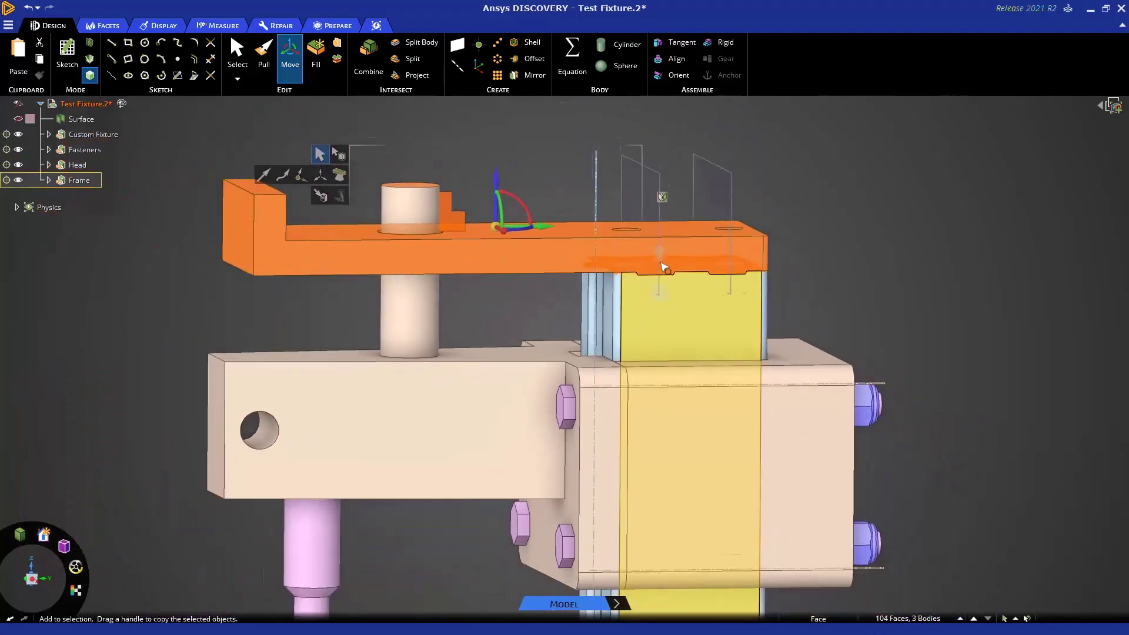
{"action": "left_click_drag", "start_coordinate": [521, 198], "coordinate": [532, 243]}
{"action": "left_click_drag", "start_coordinate": [540, 201], "coordinate": [536, 216]}
{"action": "middle_click_drag", "start_coordinate": [574, 222], "coordinate": [566, 215]}
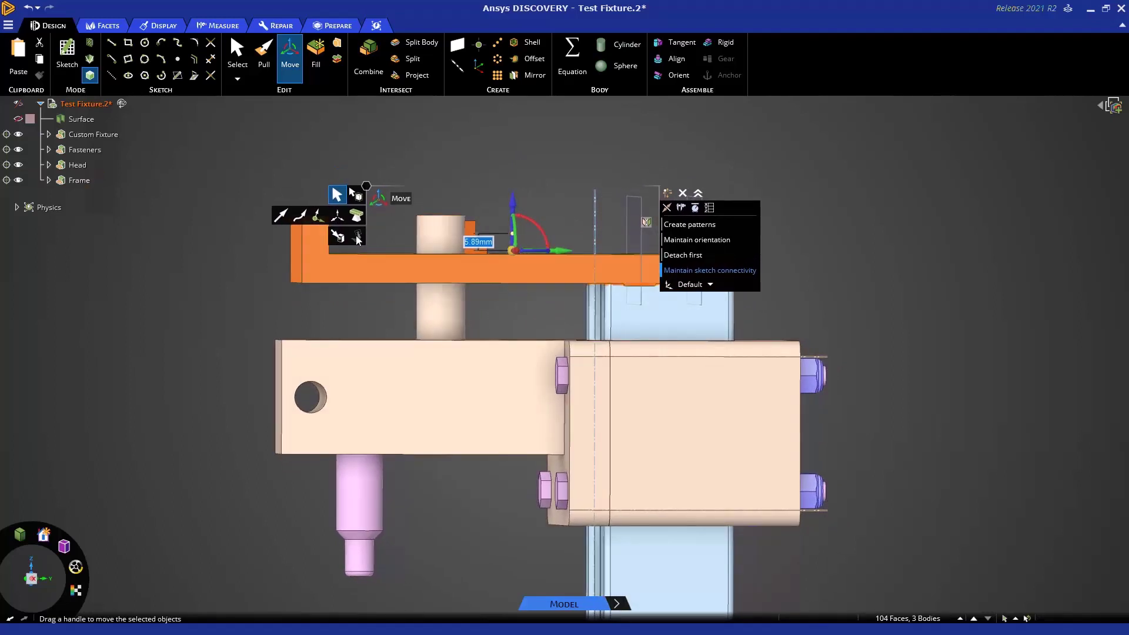
Anchor the handle on the plate's lower edge and drop the top plate onto the Head block's top face.
{"action": "left_click", "coordinate": [320, 216]}
{"action": "left_click", "coordinate": [507, 287]}
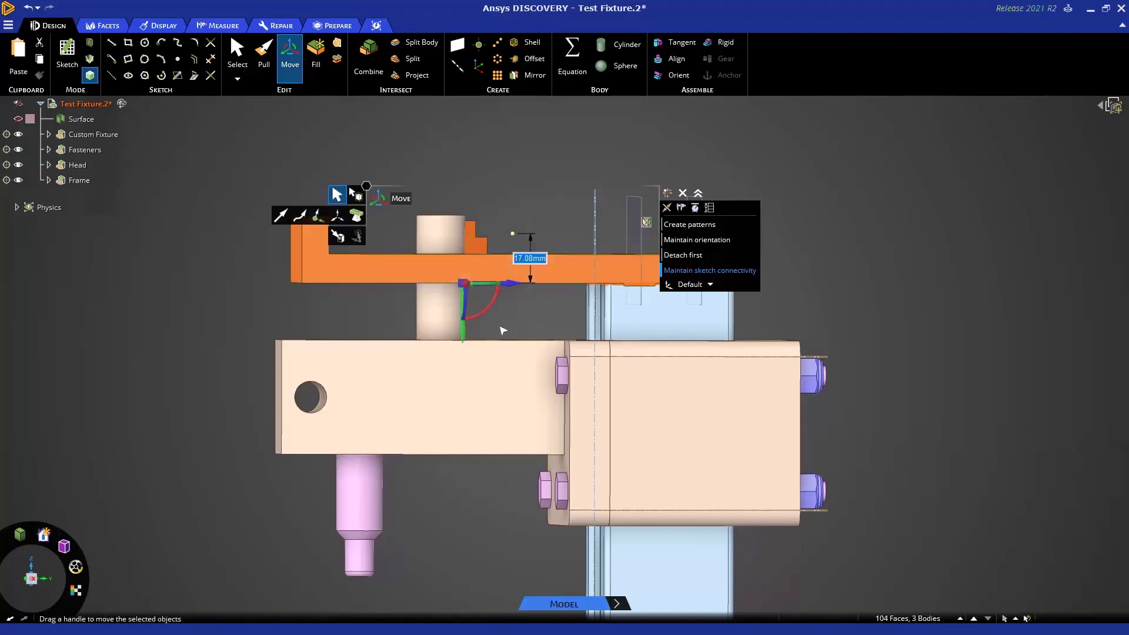
{"action": "left_click", "coordinate": [462, 330]}
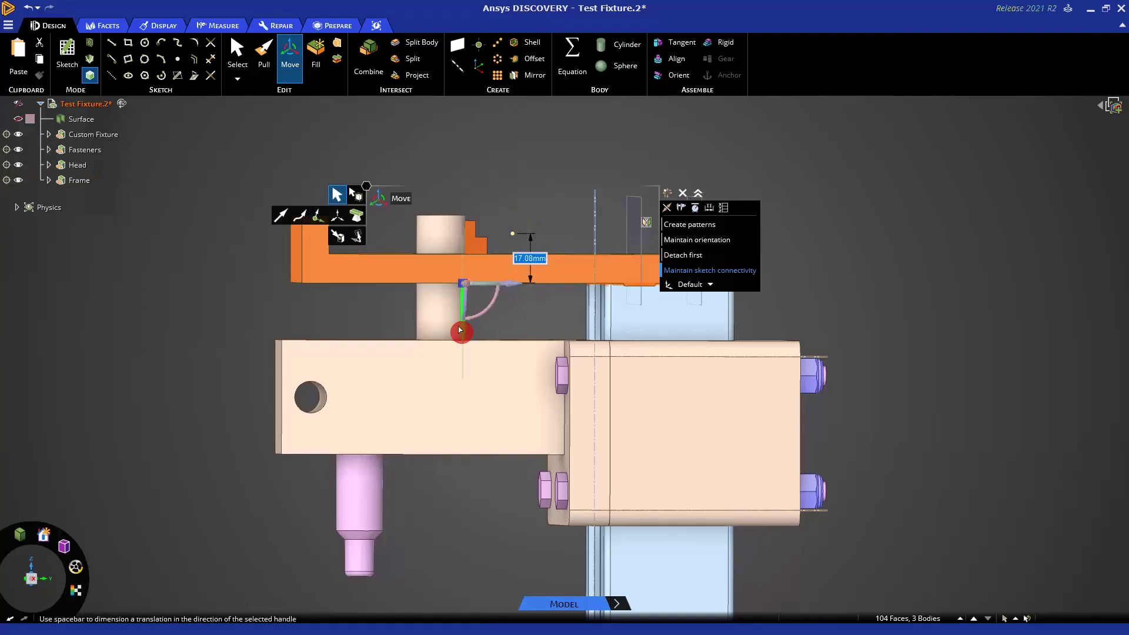
{"action": "left_click", "coordinate": [340, 235]}
{"action": "middle_click_drag", "start_coordinate": [582, 311], "coordinate": [557, 341]}
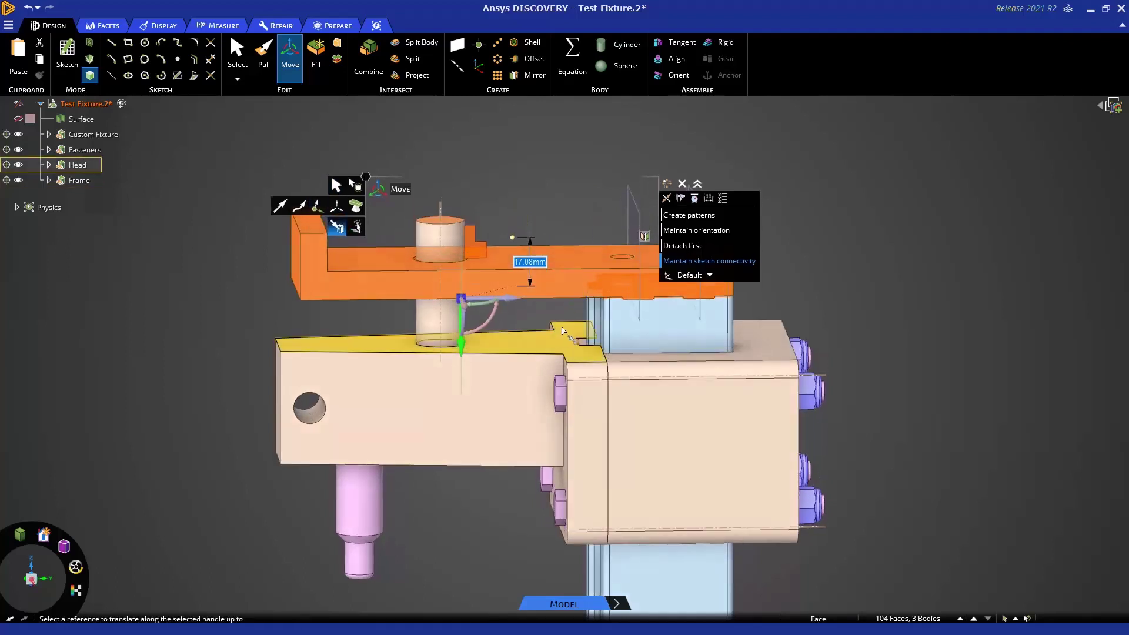
{"action": "left_click", "coordinate": [557, 341]}
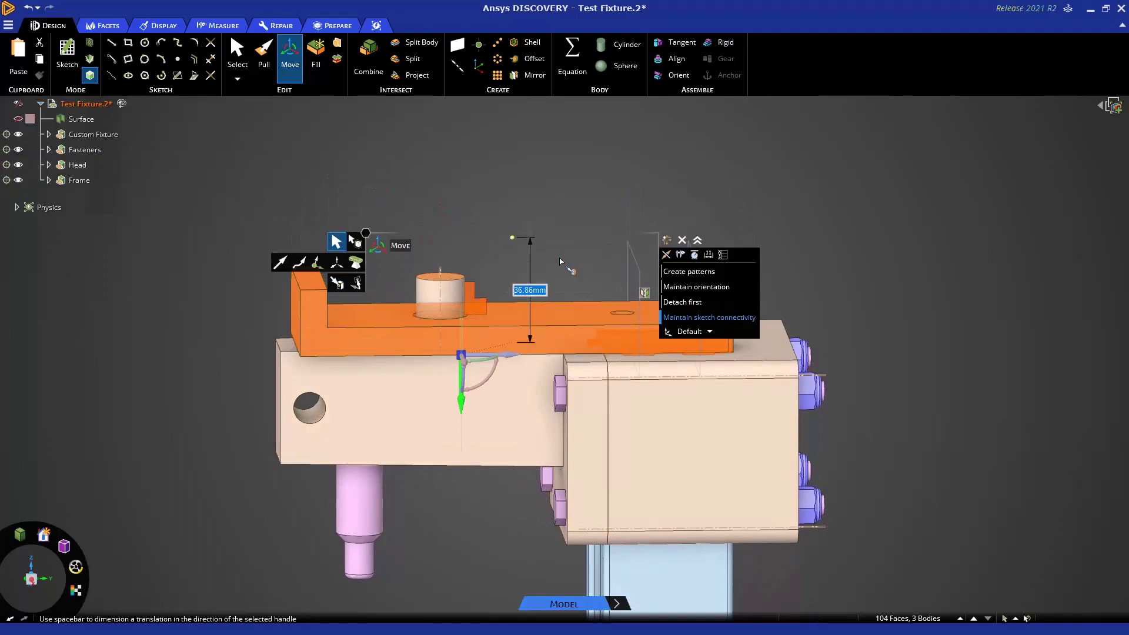
{"action": "middle_click_drag", "start_coordinate": [838, 297], "coordinate": [864, 292]}
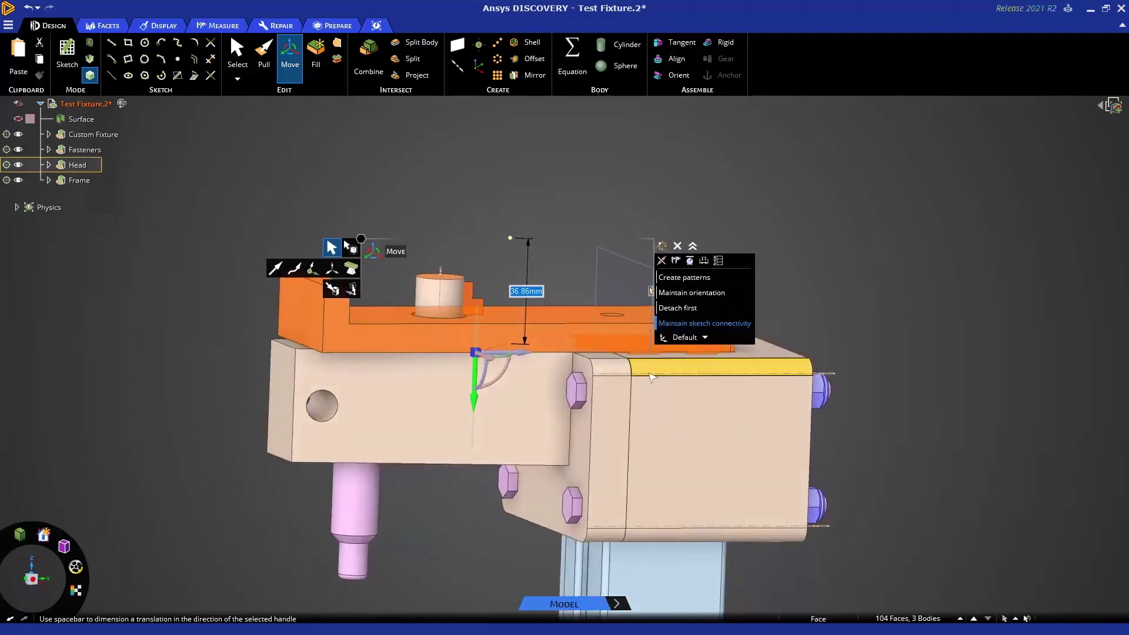
{"action": "middle_click_drag", "start_coordinate": [849, 354], "coordinate": [847, 330]}
{"action": "left_click", "coordinate": [842, 357]}
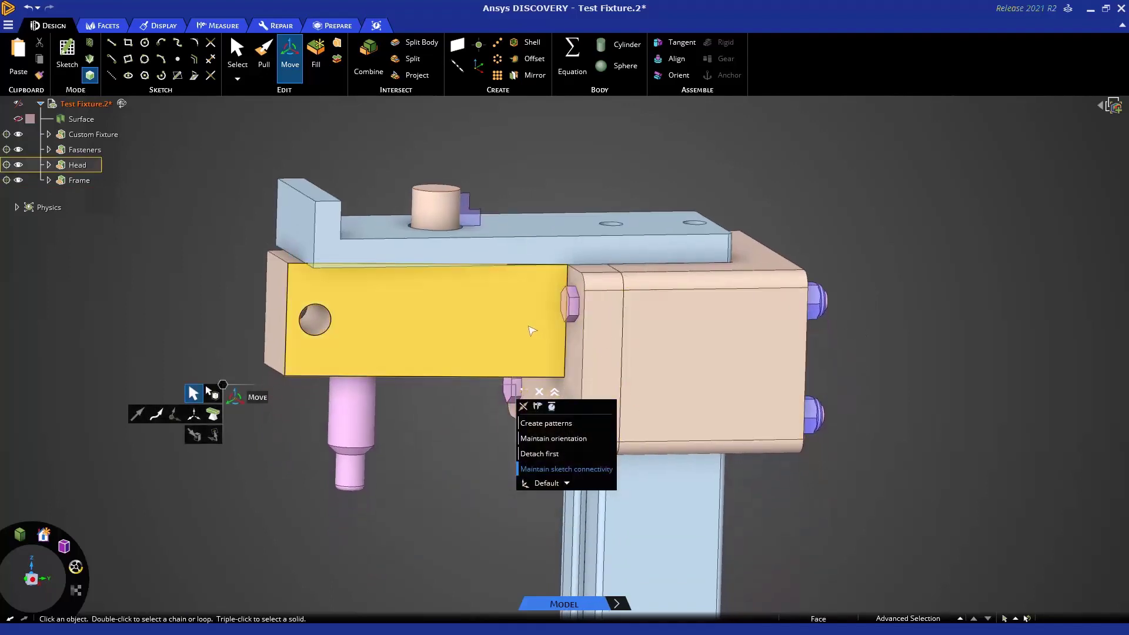
{"action": "middle_click_drag", "start_coordinate": [524, 323], "coordinate": [530, 324]}
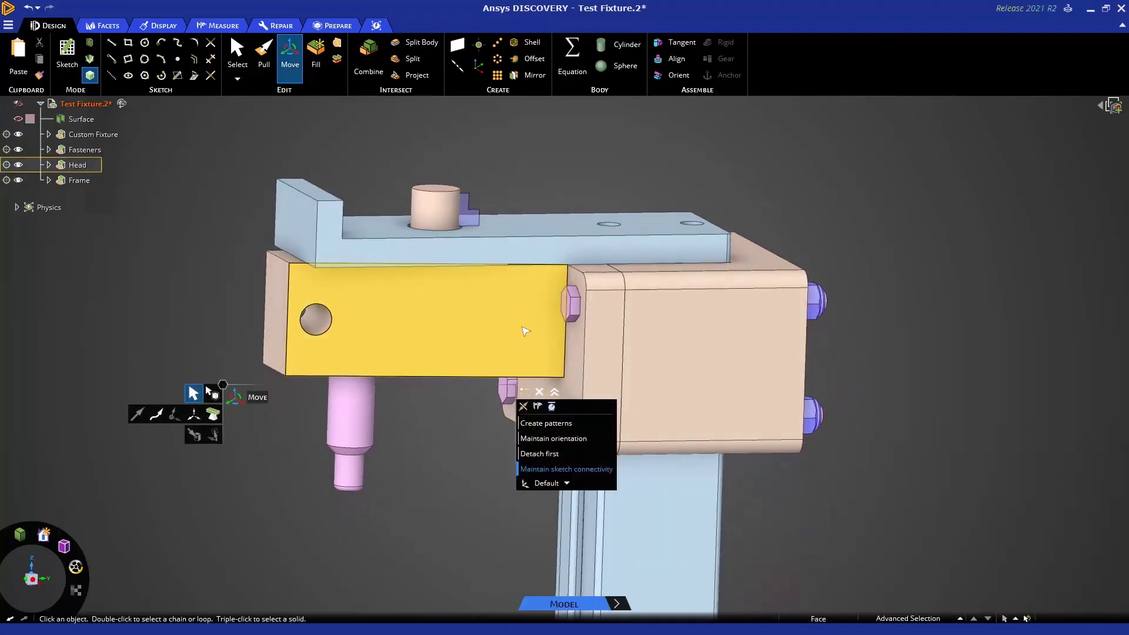
{"action": "triple_click", "coordinate": [482, 321]}
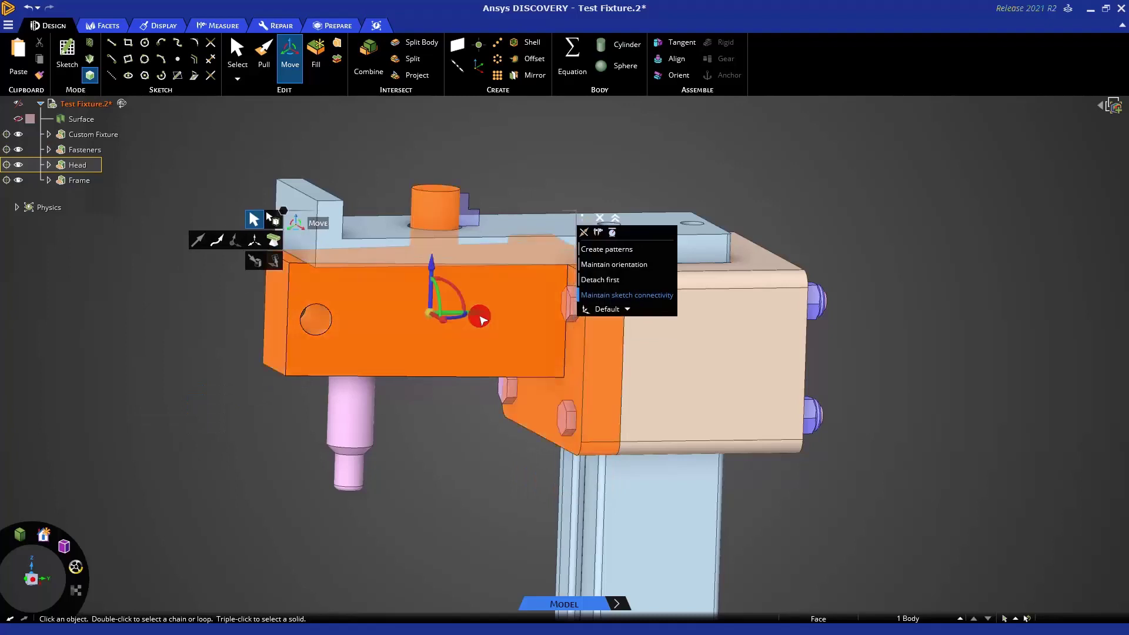
{"action": "key", "text": "ctrl"}
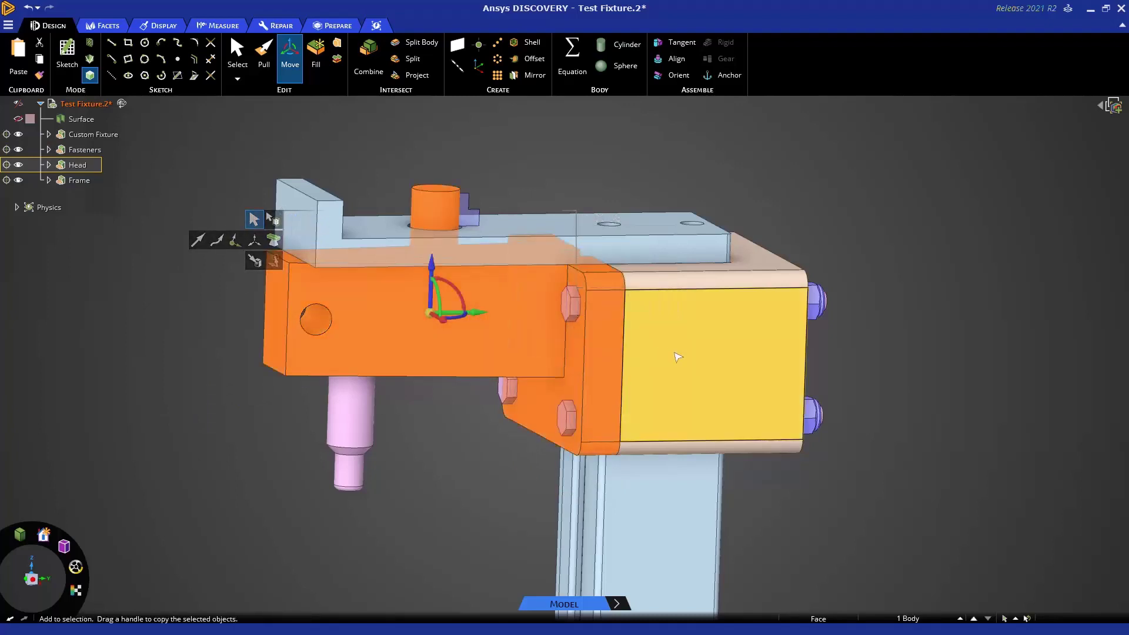
{"action": "triple_click", "coordinate": [676, 356], "text": "ctrl"}
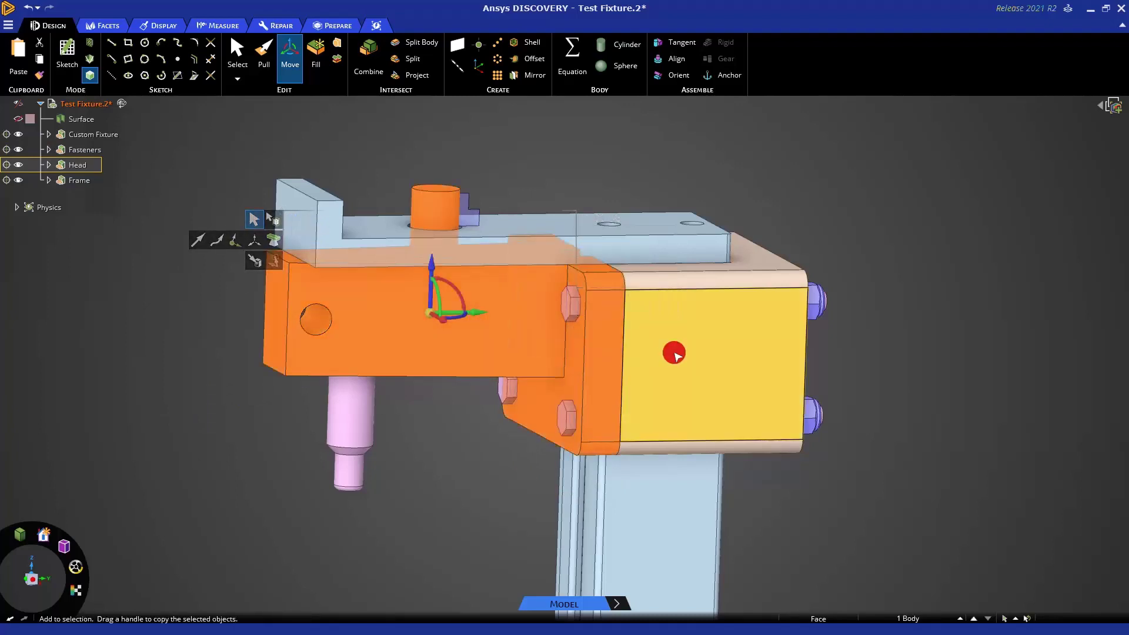
{"action": "triple_click", "coordinate": [371, 402], "text": "ctrl"}
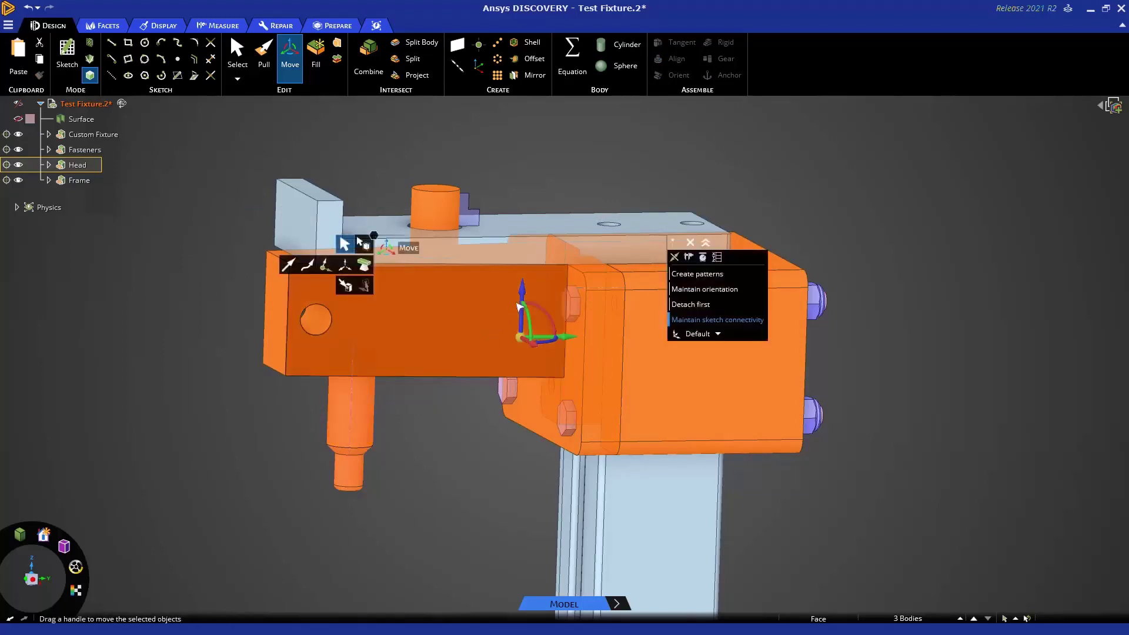
{"action": "mouse_move", "coordinate": [521, 287]}
{"action": "left_mouse_down"}
{"action": "mouse_move", "coordinate": [522, 337]}
{"action": "mouse_move", "coordinate": [522, 291]}
{"action": "left_mouse_up"}
{"action": "left_click", "coordinate": [467, 421]}
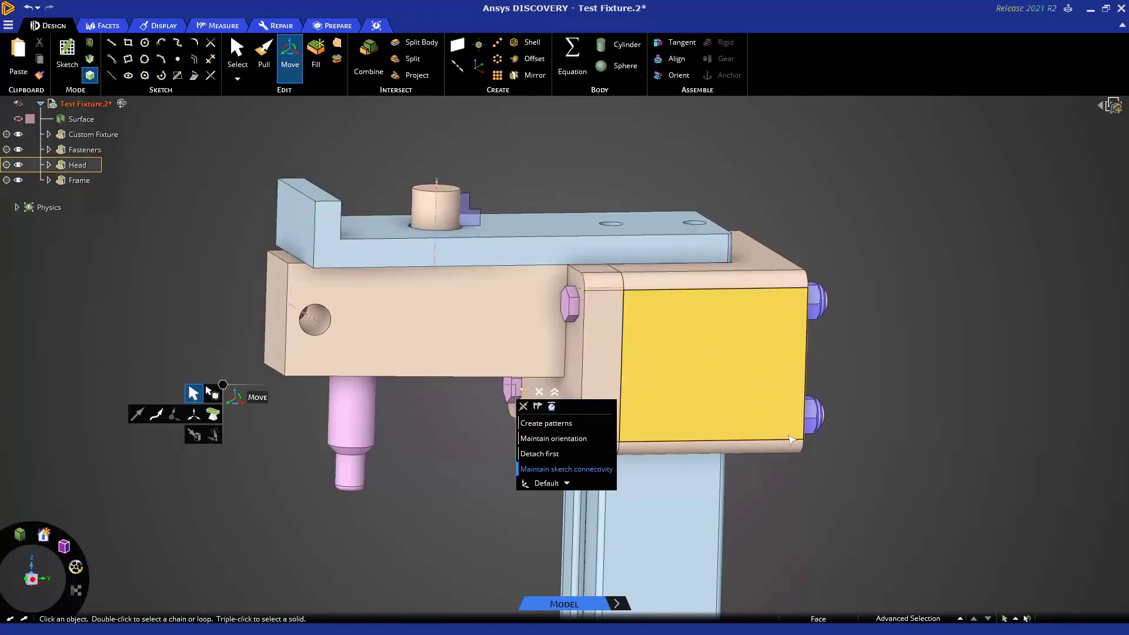
{"action": "left_click", "coordinate": [77, 169]}
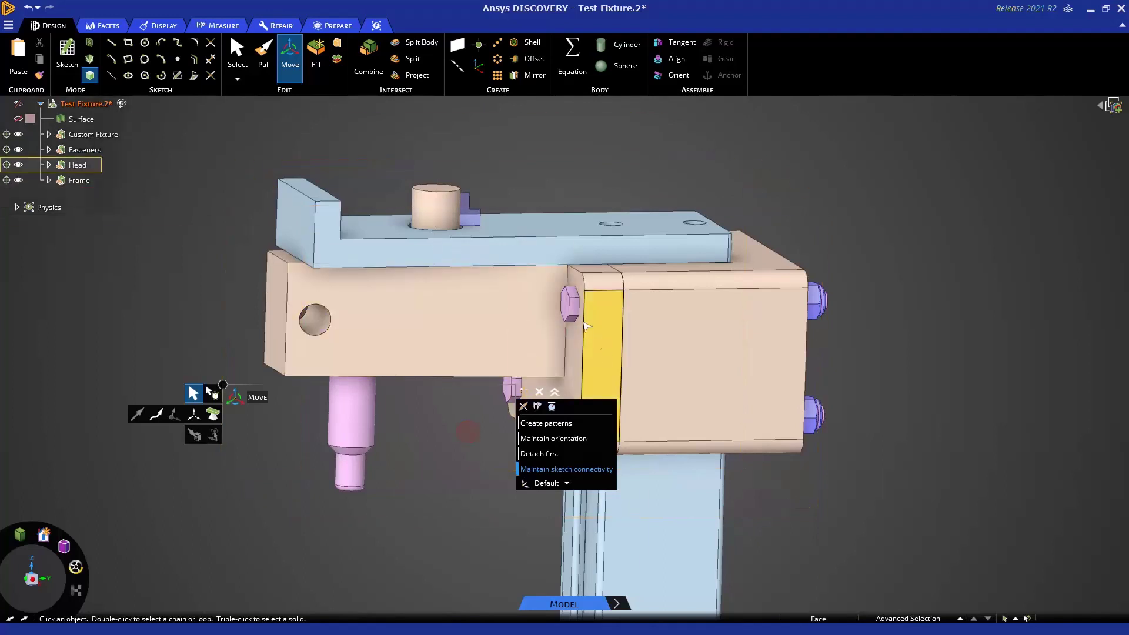
Grow a head face selection up to the whole Head subassembly and expand Fasteners in the tree.
{"action": "left_click", "coordinate": [513, 304]}
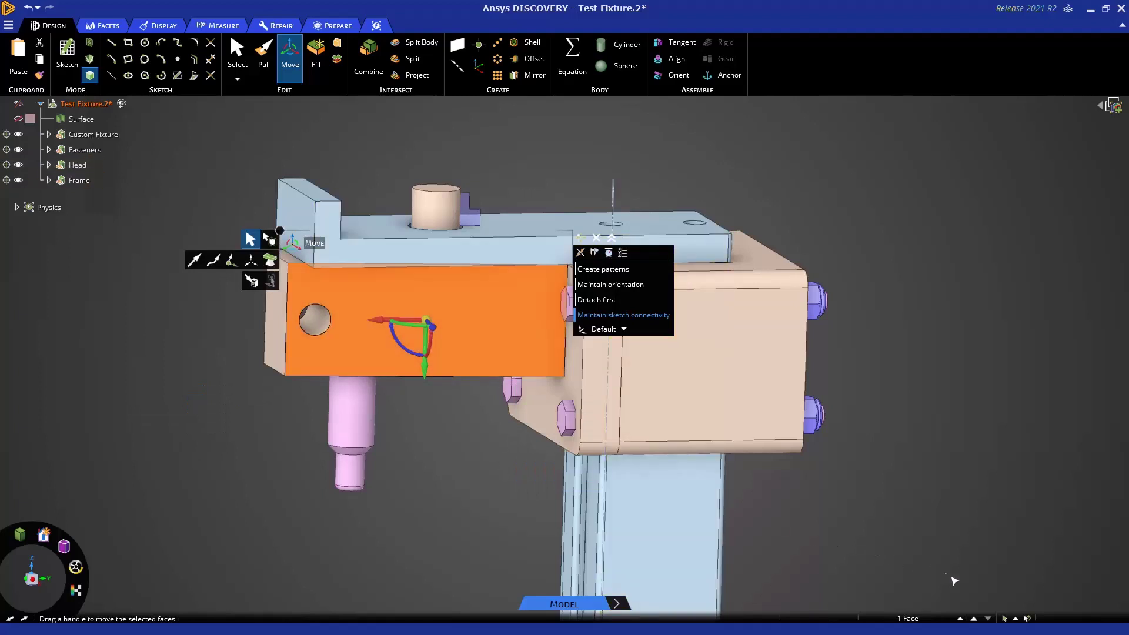
{"action": "left_click", "coordinate": [973, 620]}
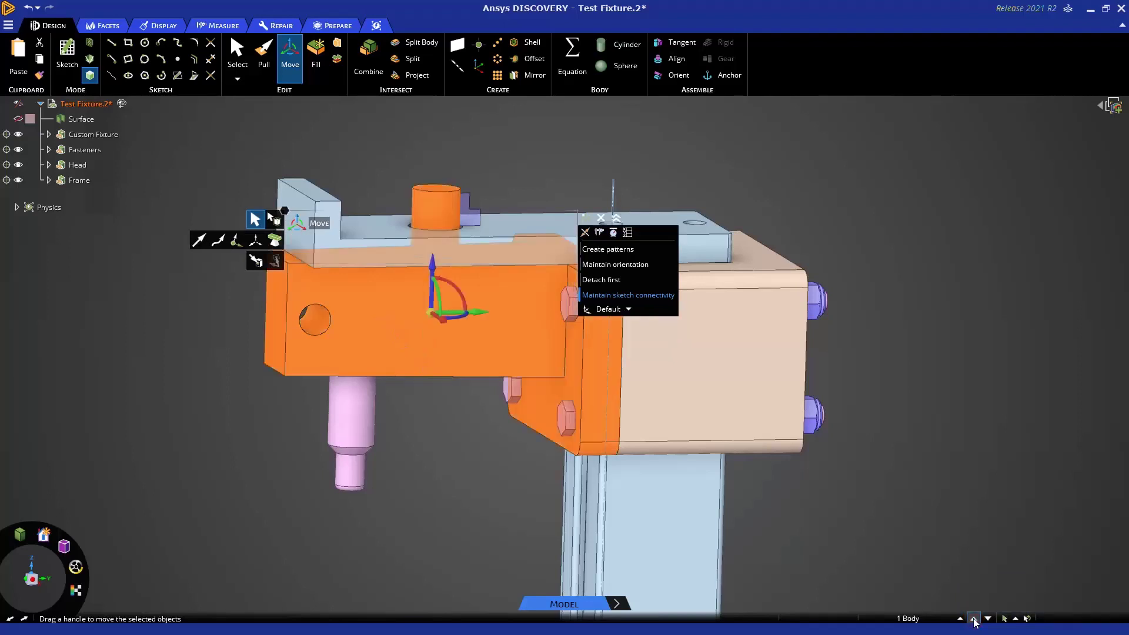
{"action": "left_click", "coordinate": [974, 619]}
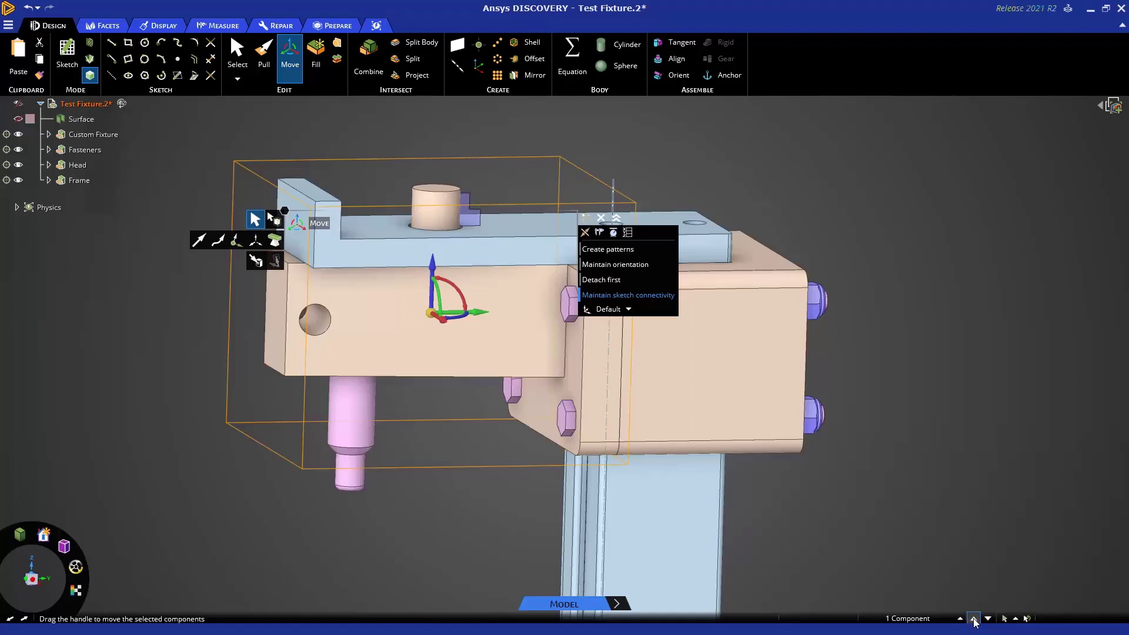
{"action": "left_click", "coordinate": [974, 620]}
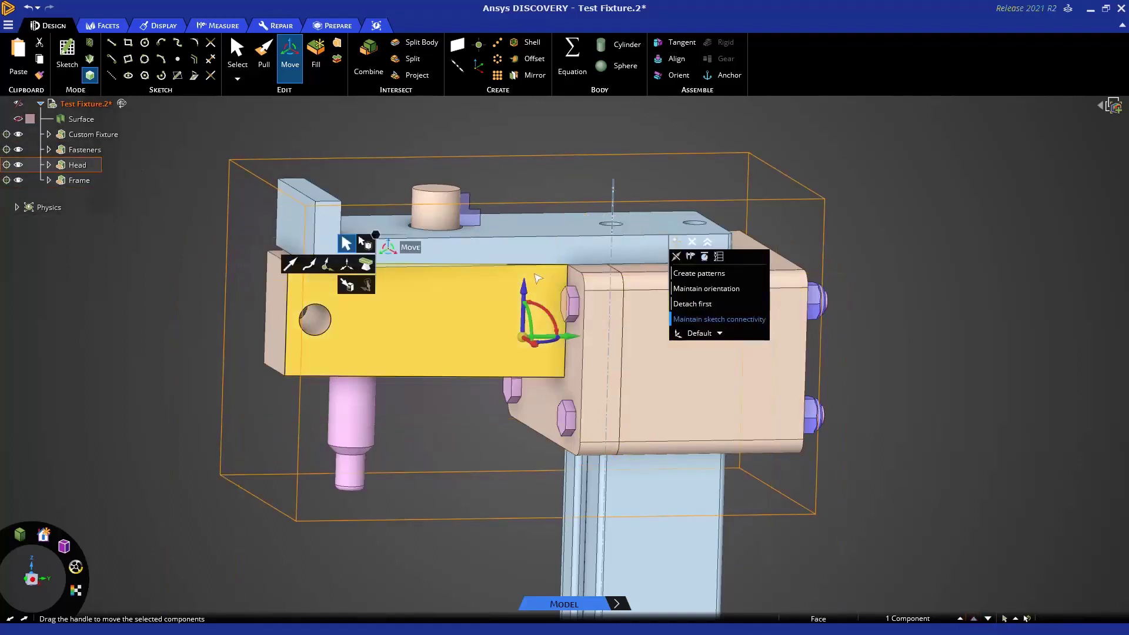
{"action": "left_click", "coordinate": [525, 292]}
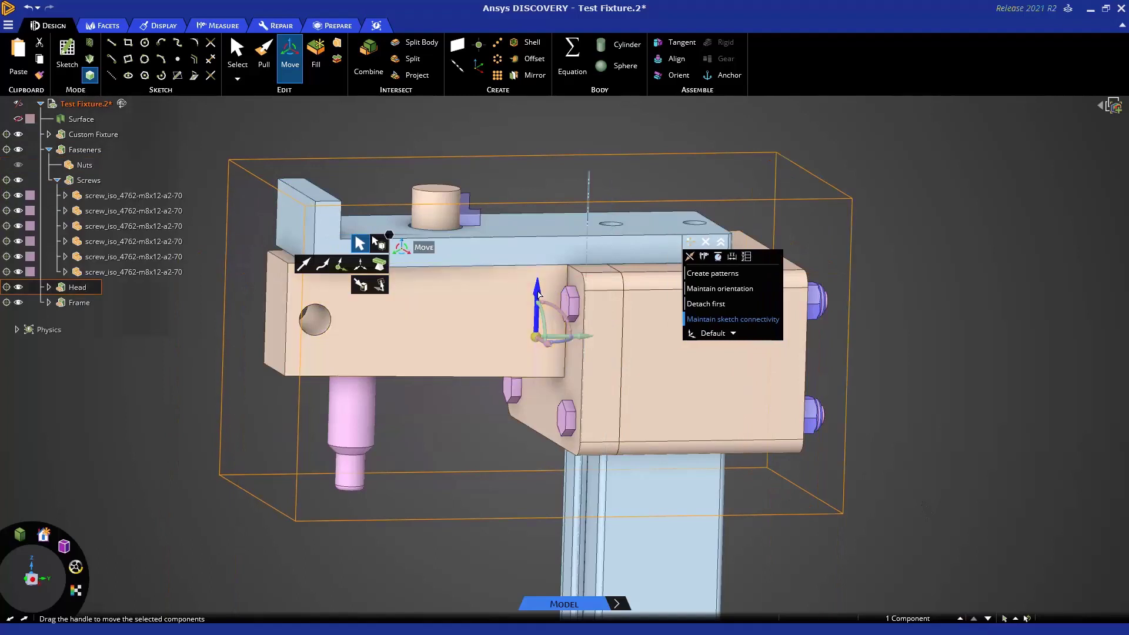
Drag the Head down and dimension it 21.84 mm from the top plate's edge.
{"action": "left_click_drag", "start_coordinate": [622, 299], "coordinate": [625, 351]}
{"action": "left_click_drag", "start_coordinate": [532, 393], "coordinate": [526, 321]}
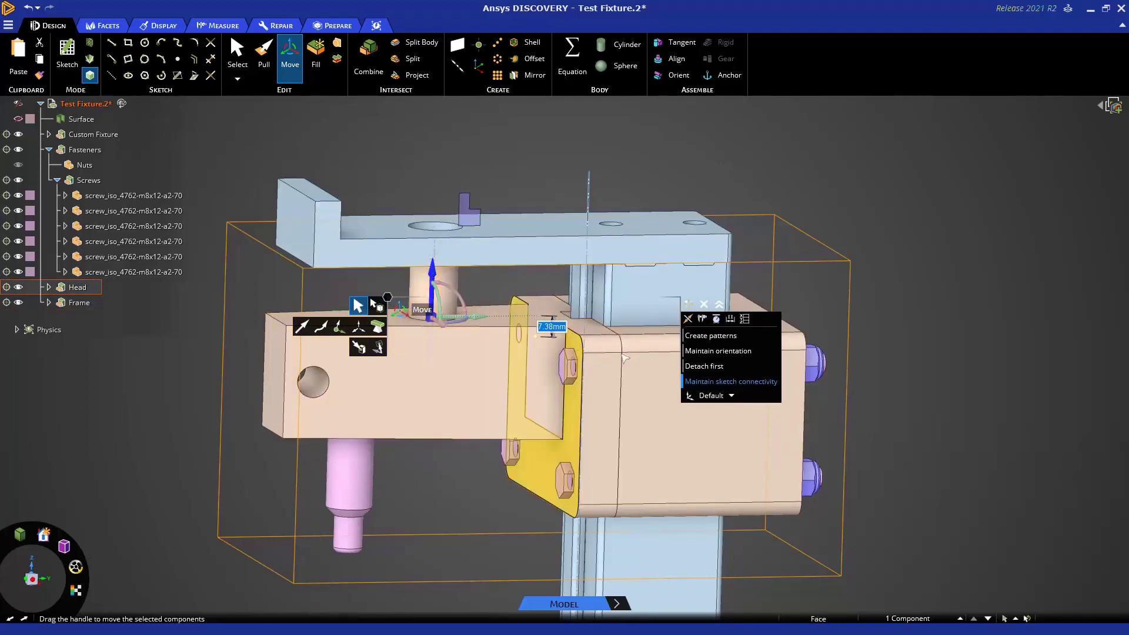
{"action": "left_click", "coordinate": [731, 321]}
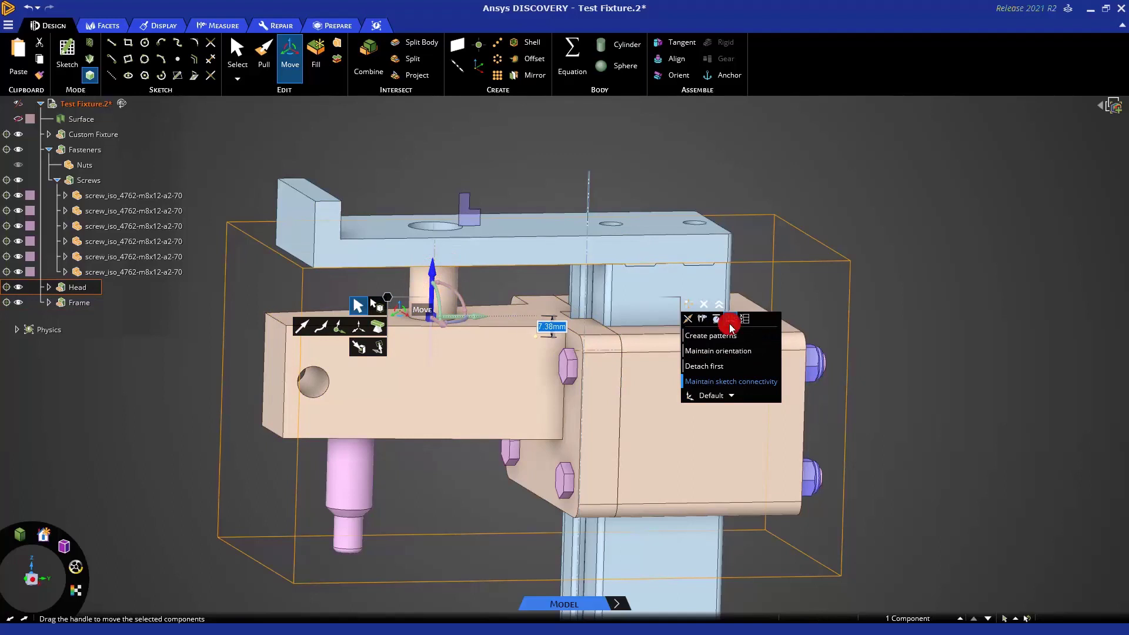
{"action": "left_click", "coordinate": [517, 266]}
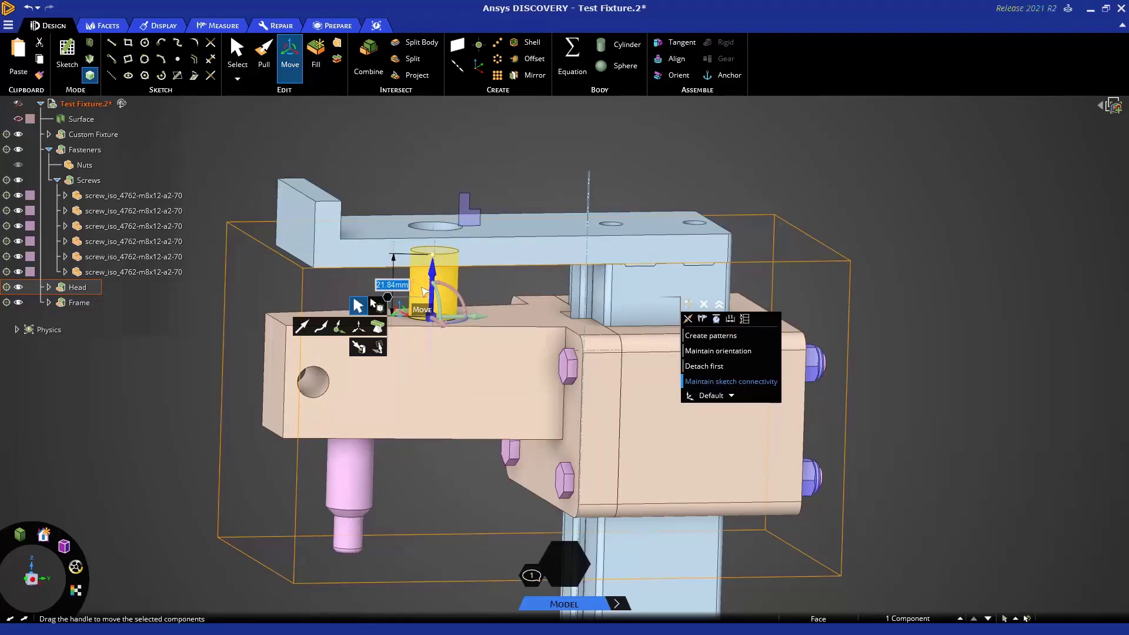
Check the new Group1 driving dimension in the Groups list.
{"action": "left_click", "coordinate": [937, 617]}
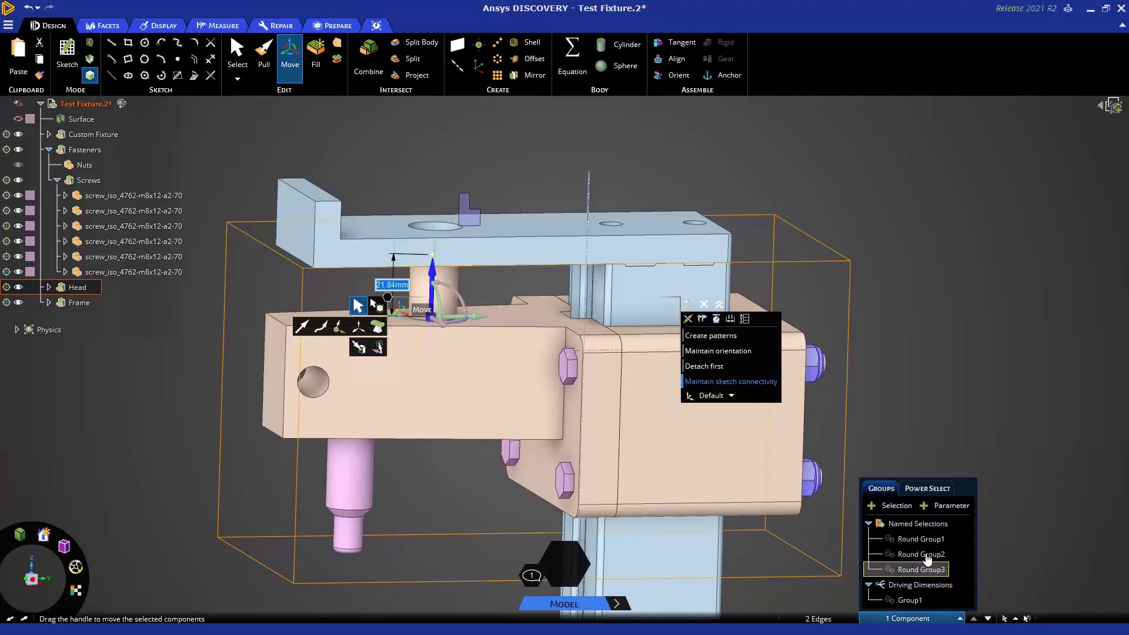
{"action": "left_click", "coordinate": [912, 601]}
{"action": "right_click", "coordinate": [912, 602]}
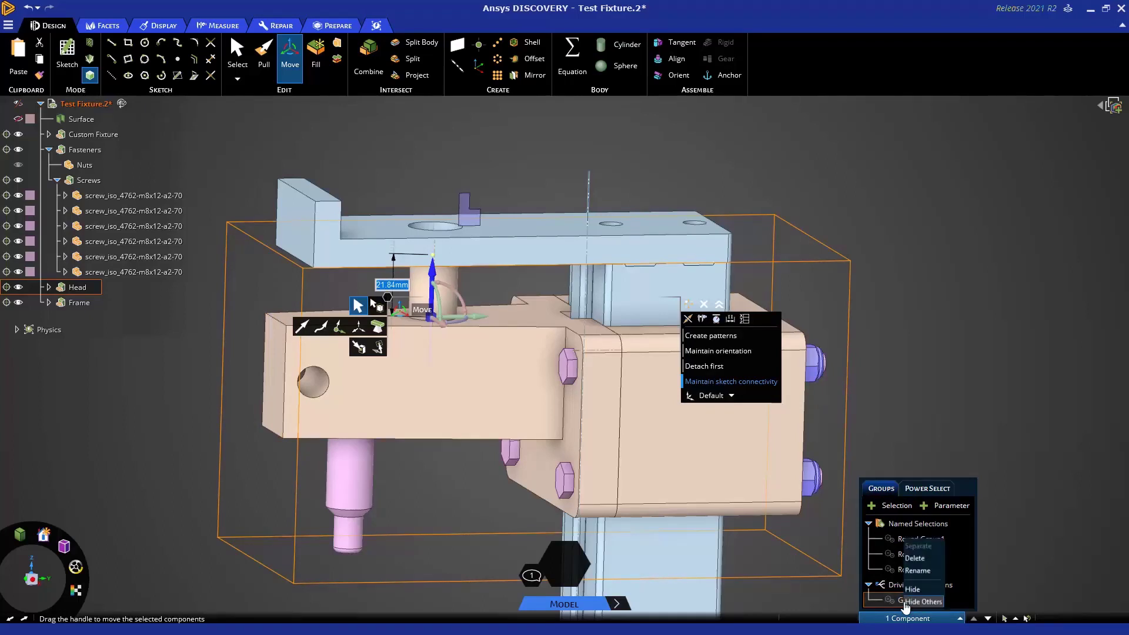
{"action": "left_click", "coordinate": [999, 434]}
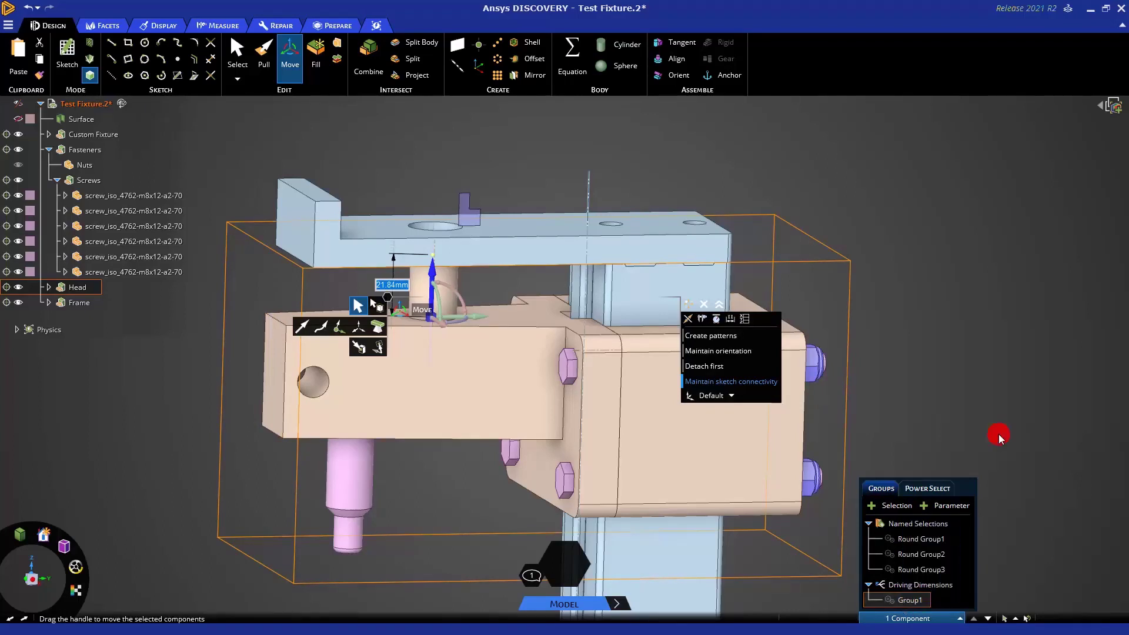
Cut the assembly in section using the last sketch plane.
{"action": "right_click", "coordinate": [913, 284]}
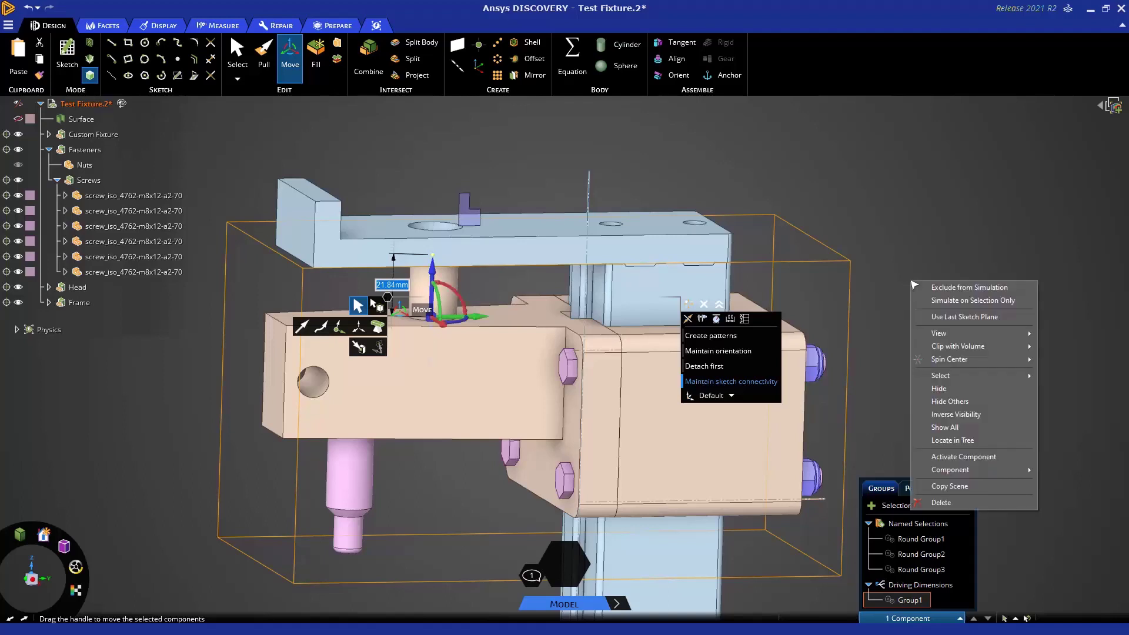
{"action": "left_click", "coordinate": [941, 316]}
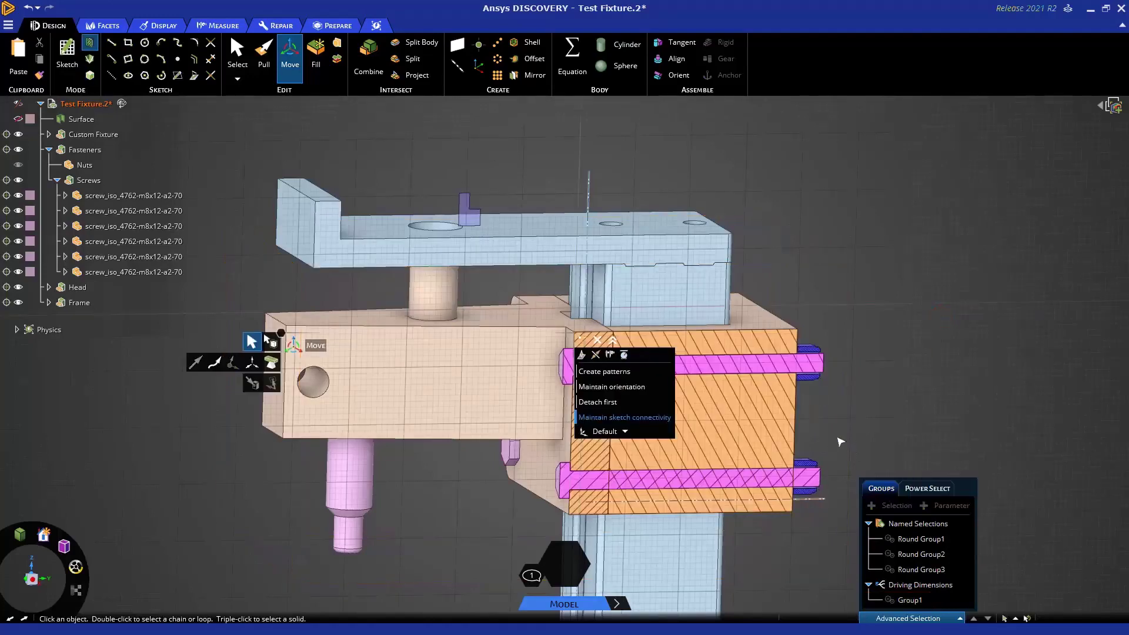
{"action": "scroll", "coordinate": [682, 494], "scroll_direction": "up", "scroll_amount": 3}
Hide the lower screw to expose its empty bore.
{"action": "left_click", "coordinate": [682, 494]}
{"action": "scroll", "coordinate": [682, 494], "scroll_direction": "up", "scroll_amount": 2}
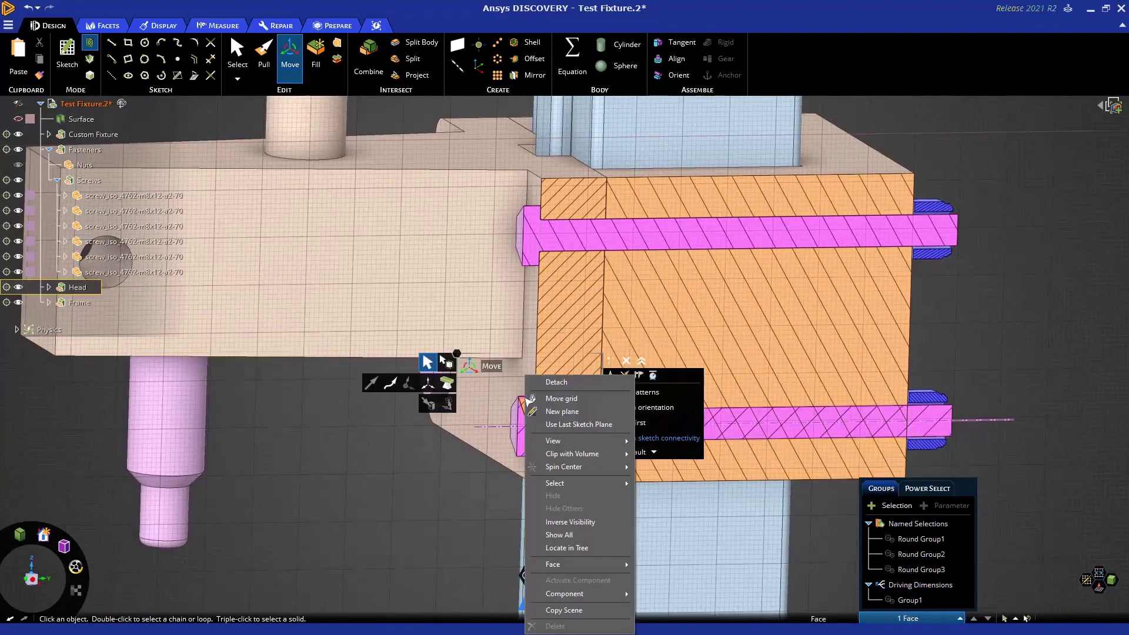
{"action": "right_click", "coordinate": [525, 406]}
{"action": "left_click", "coordinate": [553, 495]}
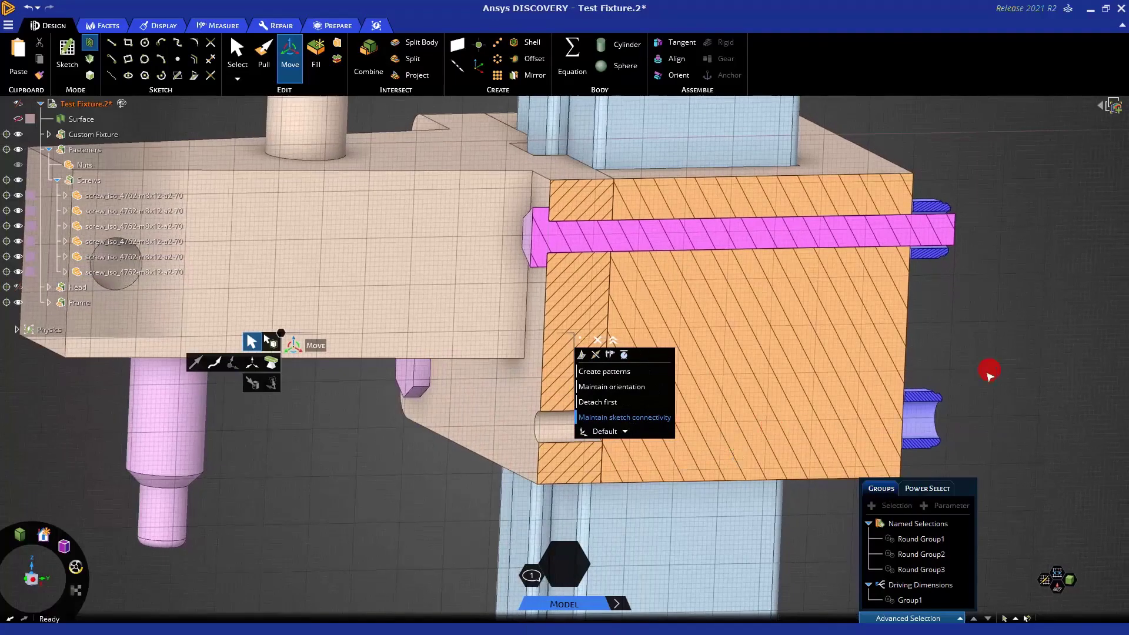
{"action": "left_click", "coordinate": [946, 399]}
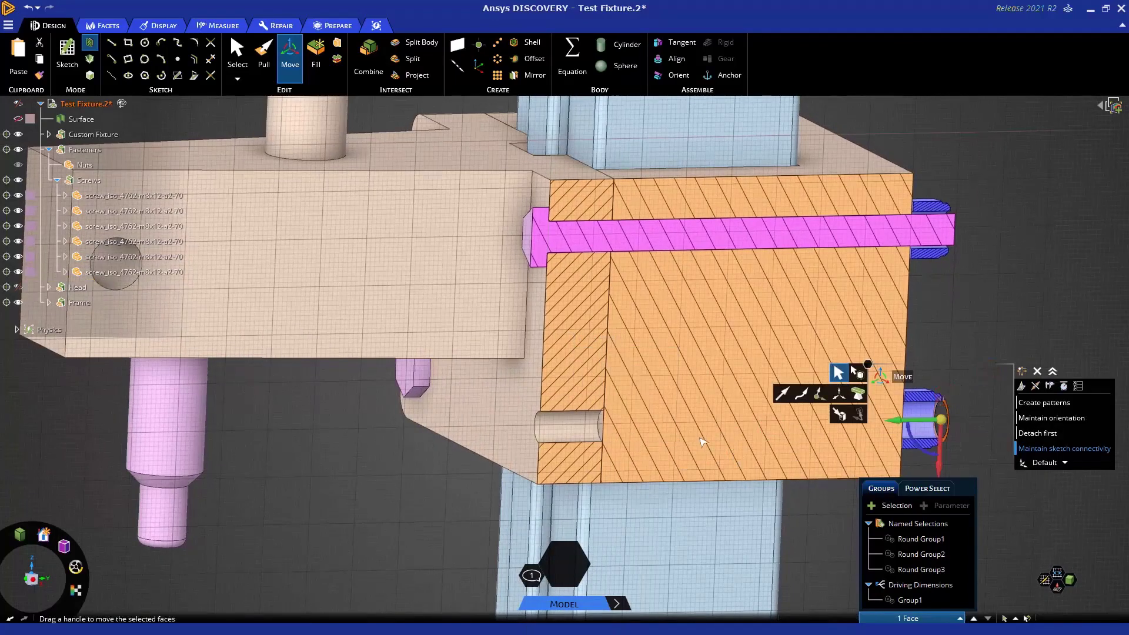
{"action": "left_click", "coordinate": [941, 324]}
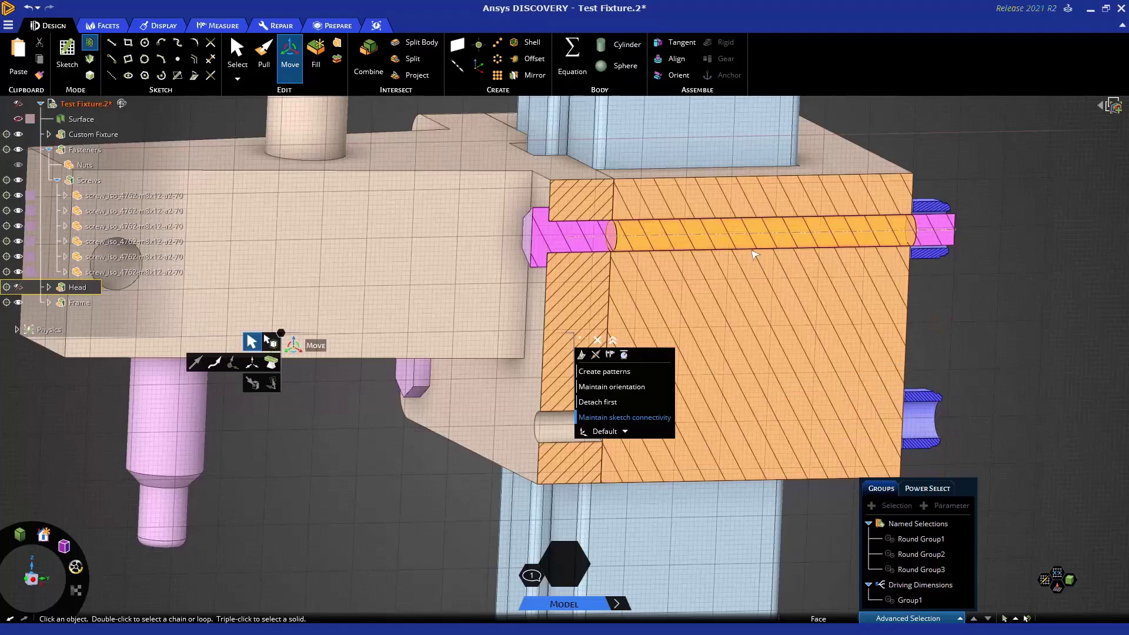
Ctrl-copy the upper screw hole face down and align it with the lower bore, 40 mm below.
{"action": "left_click", "coordinate": [751, 251]}
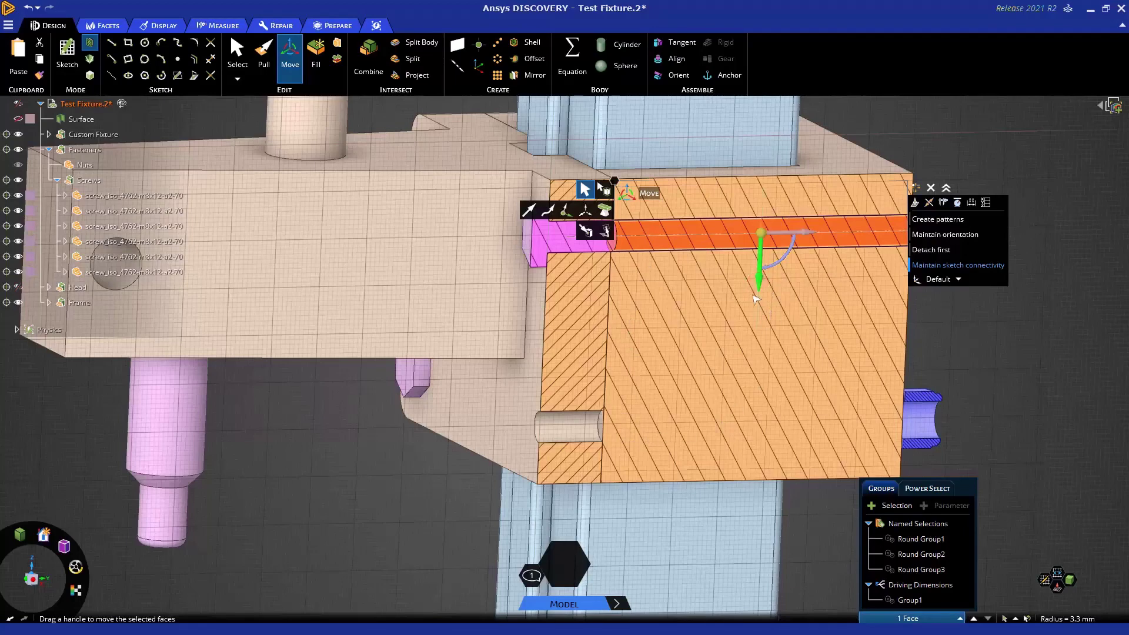
{"action": "key", "text": "ctrl"}
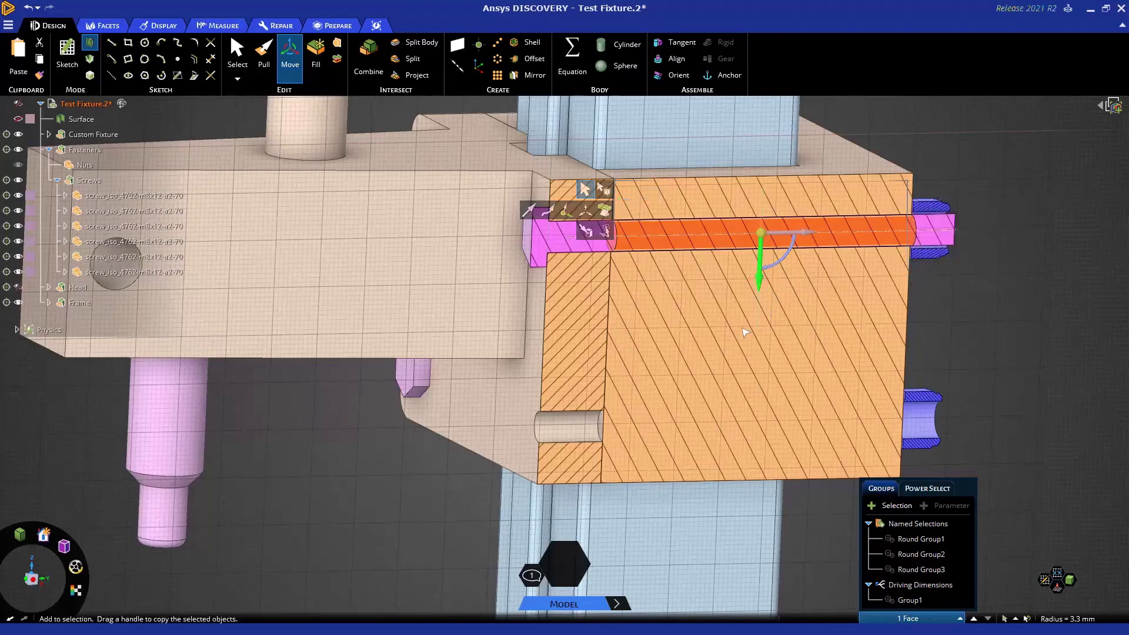
{"action": "left_click", "coordinate": [696, 316], "text": "ctrl"}
{"action": "left_click_drag", "start_coordinate": [695, 316], "coordinate": [687, 416]}
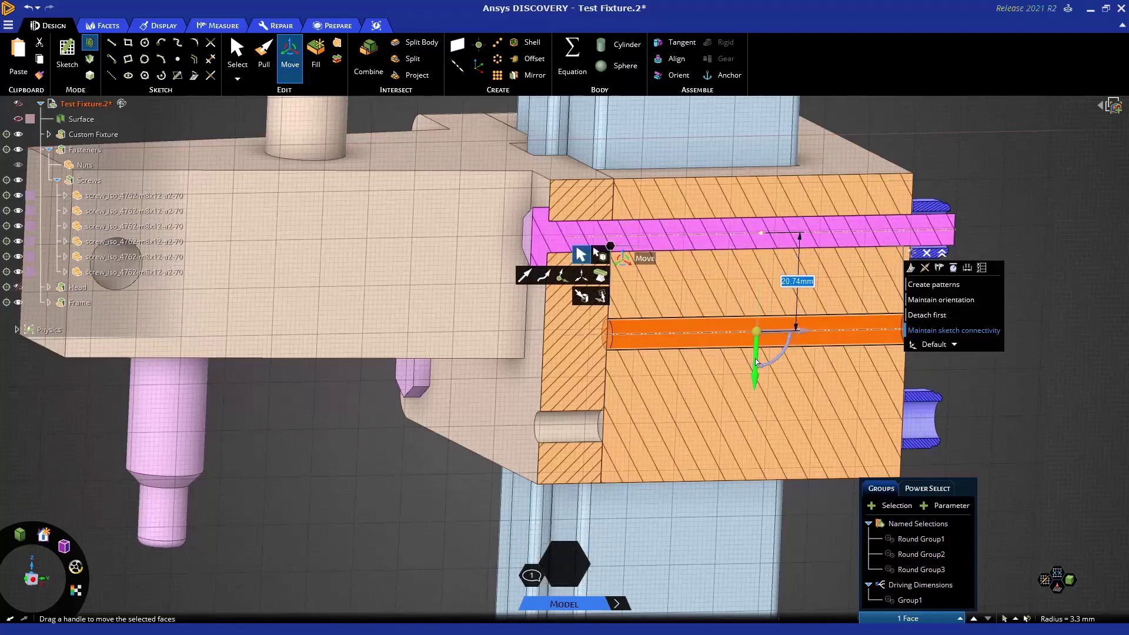
{"action": "left_click", "coordinate": [582, 297]}
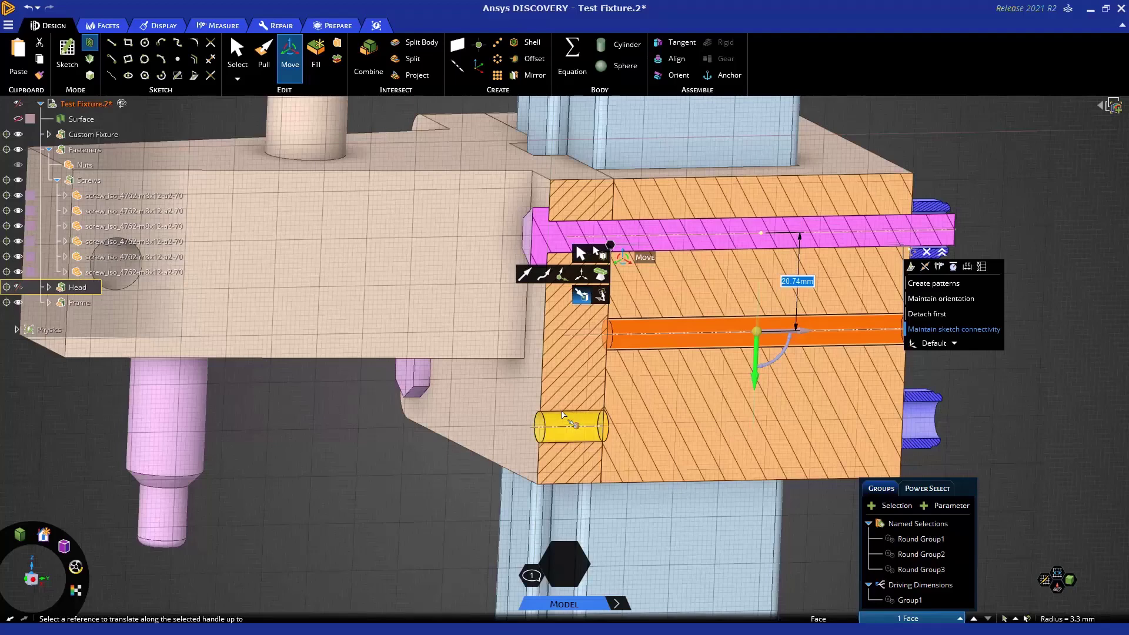
{"action": "left_click", "coordinate": [563, 416]}
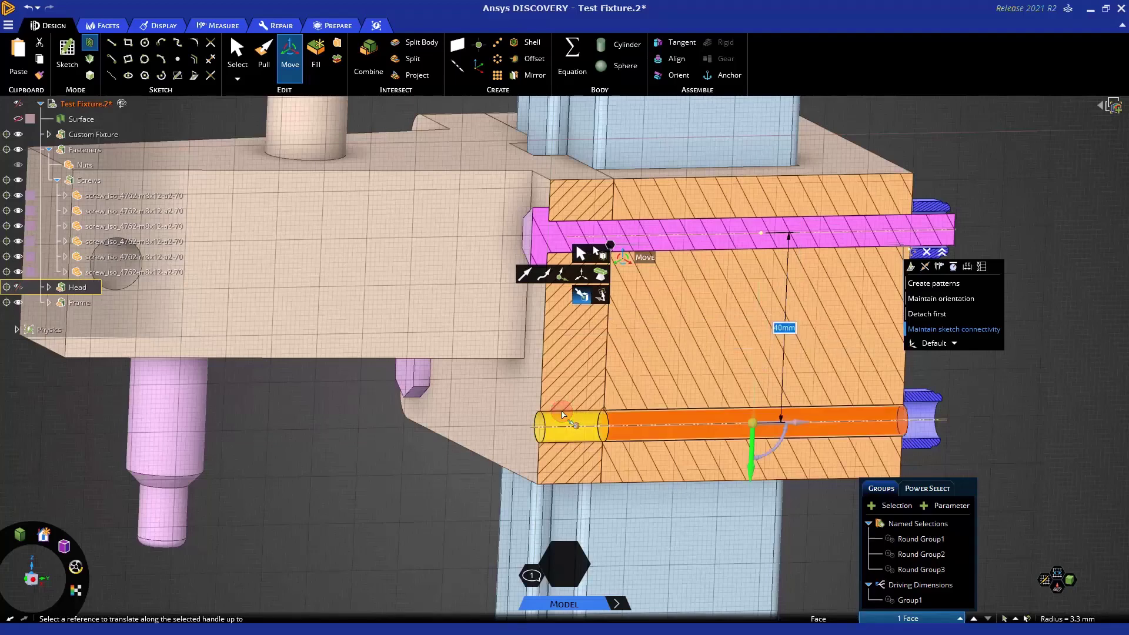
{"action": "left_click", "coordinate": [699, 382]}
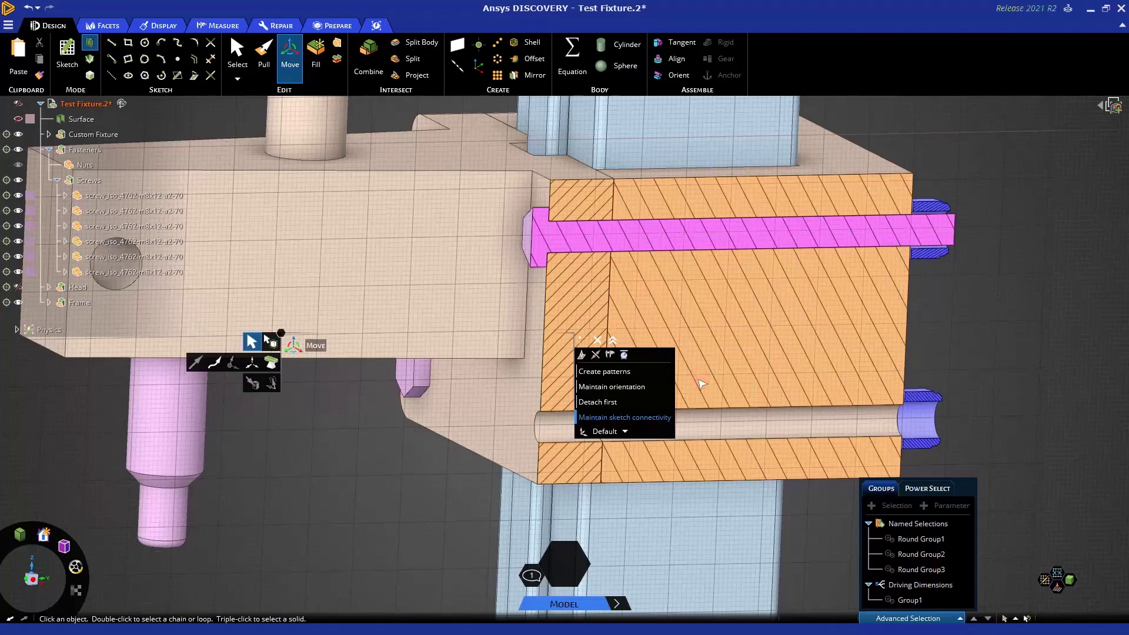
Finish the move, show all hidden parts, and return to 3D facing the Head's end face.
{"action": "key", "text": "Escape"}
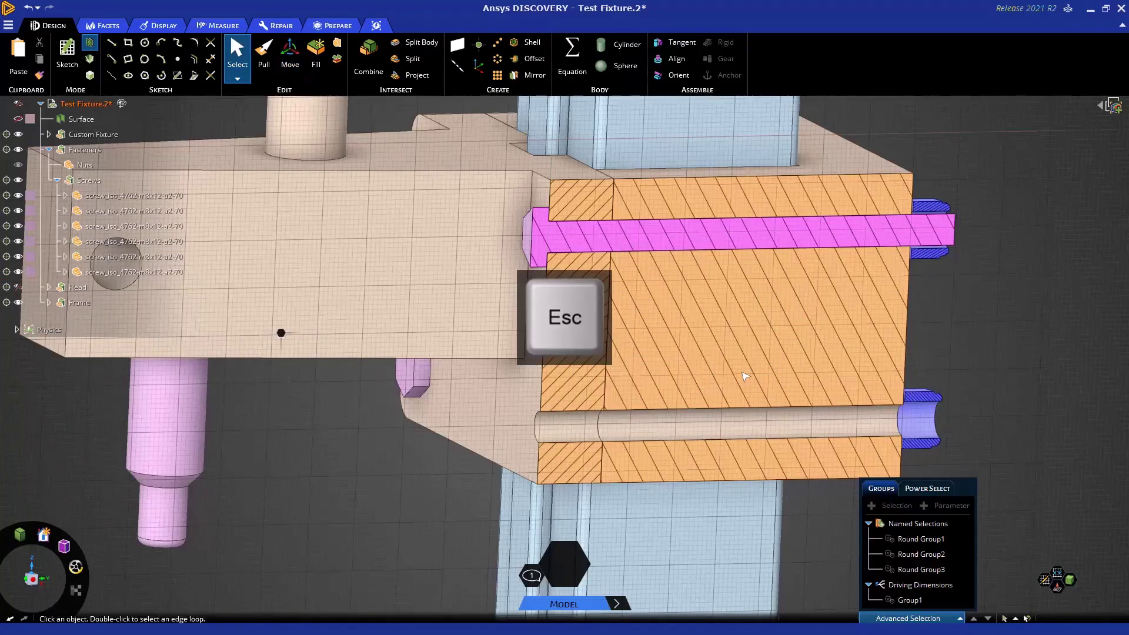
{"action": "right_click", "coordinate": [746, 377]}
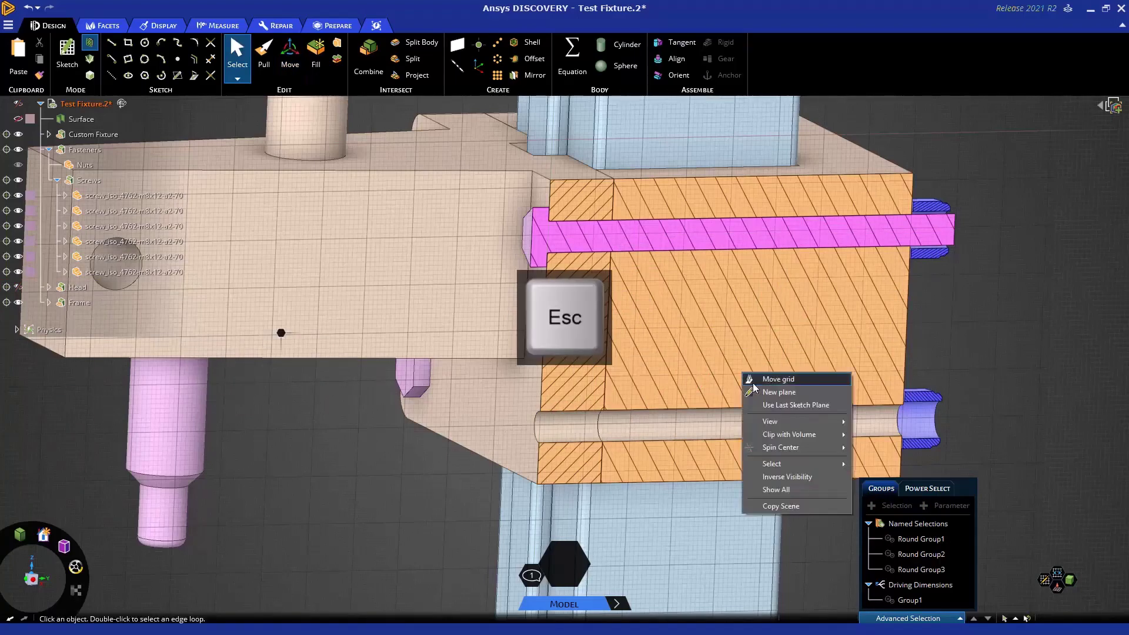
{"action": "left_click", "coordinate": [774, 489]}
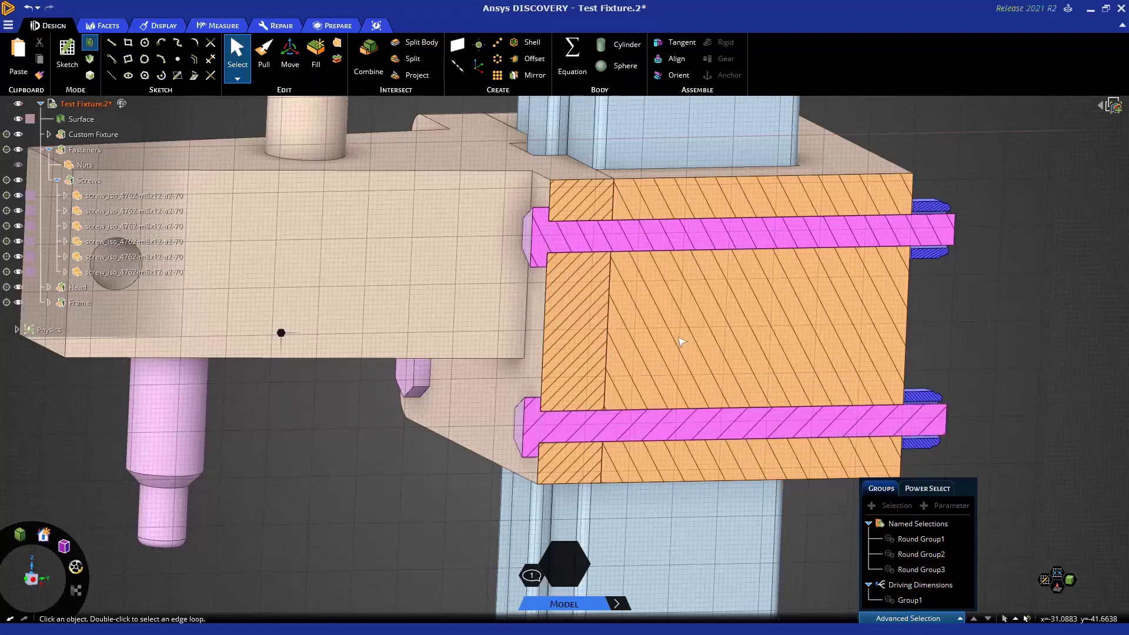
{"action": "key", "text": "d"}
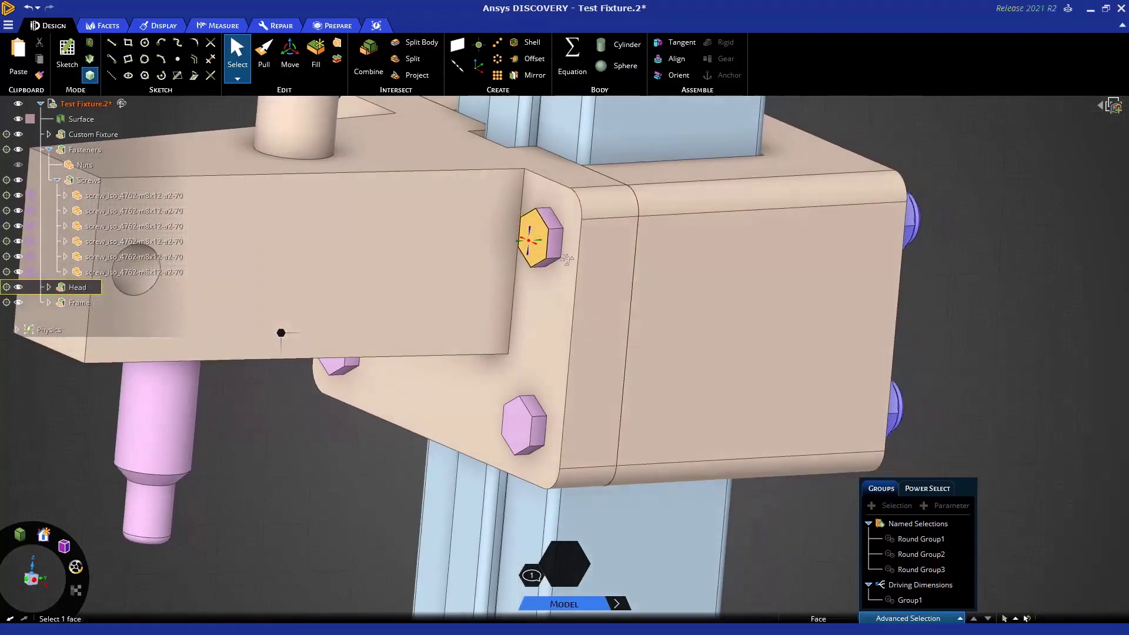
{"action": "mouse_move", "coordinate": [567, 258]}
{"action": "middle_mouse_down"}
{"action": "mouse_move", "coordinate": [704, 338]}
{"action": "mouse_move", "coordinate": [683, 315]}
{"action": "middle_mouse_up"}
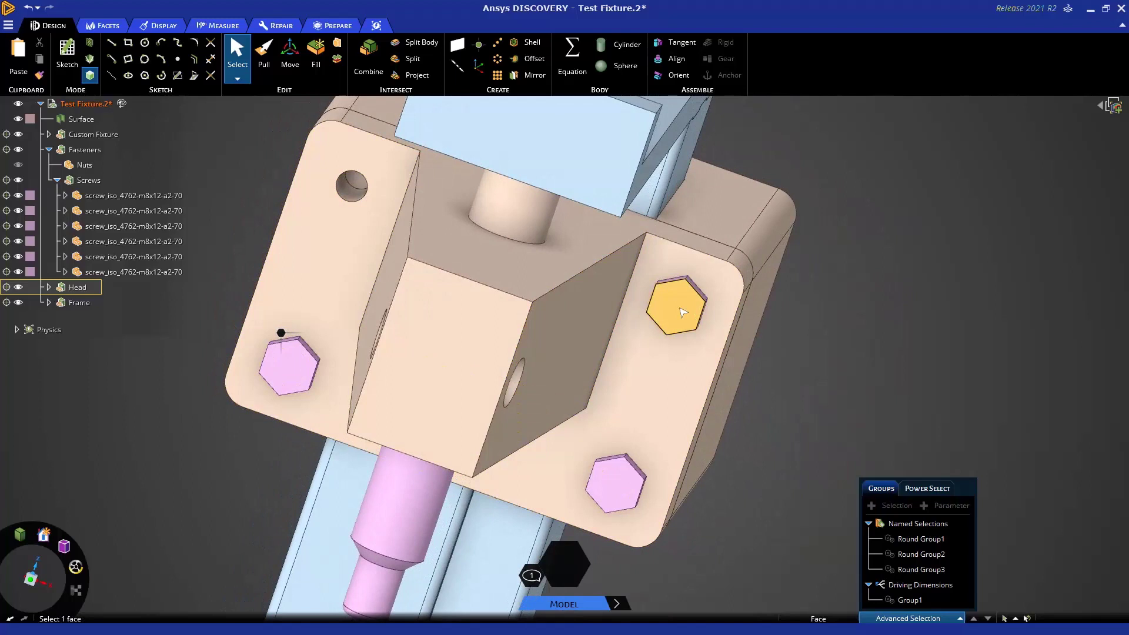
With Move, select the right hex screw as a whole component and view the plate straight-on.
{"action": "left_click", "coordinate": [290, 57]}
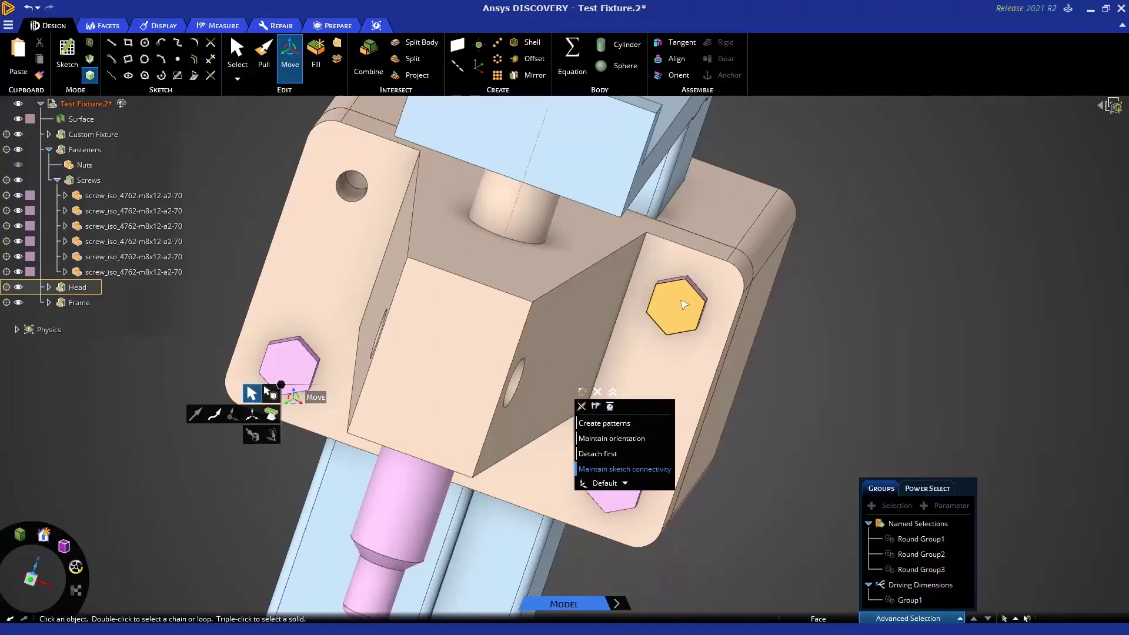
{"action": "left_click", "coordinate": [353, 185]}
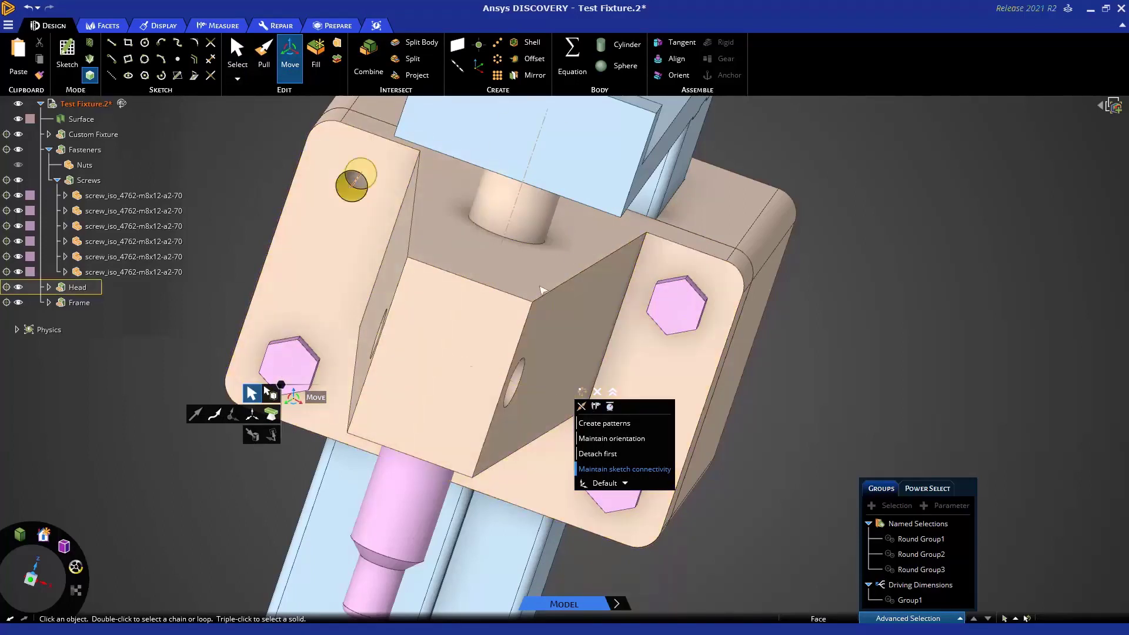
{"action": "left_click", "coordinate": [665, 318]}
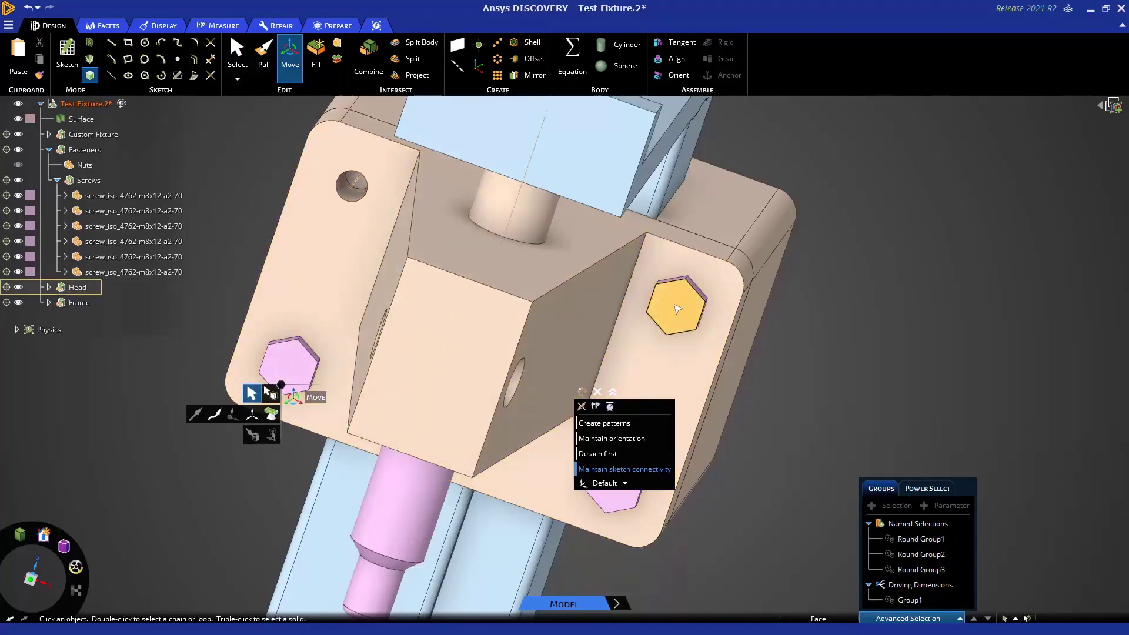
{"action": "left_click", "coordinate": [270, 394]}
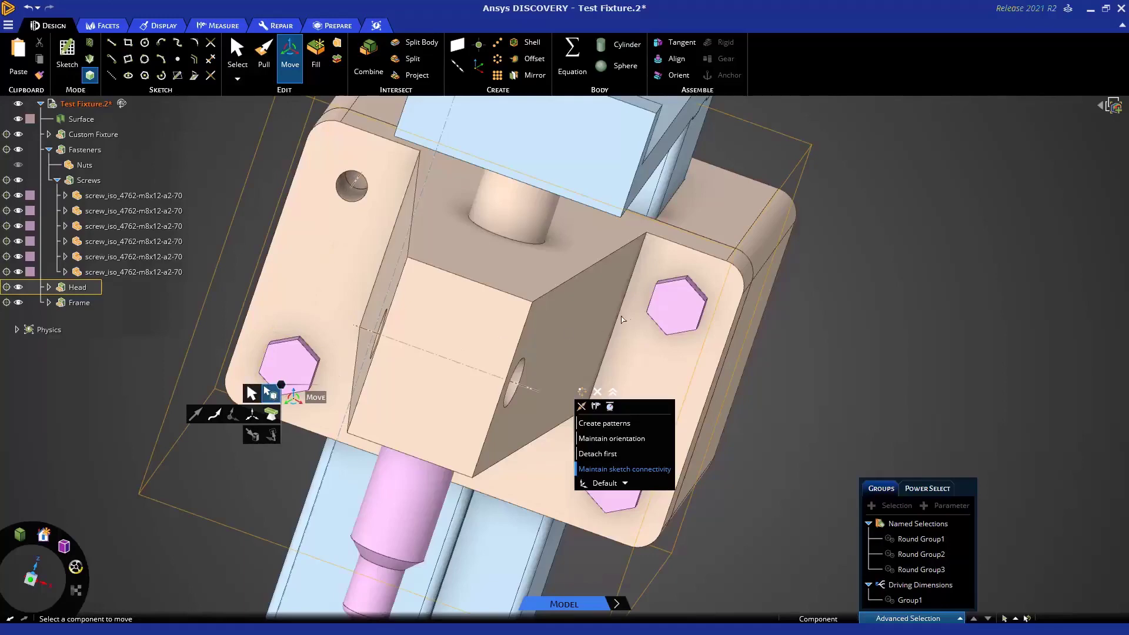
{"action": "left_click", "coordinate": [685, 317]}
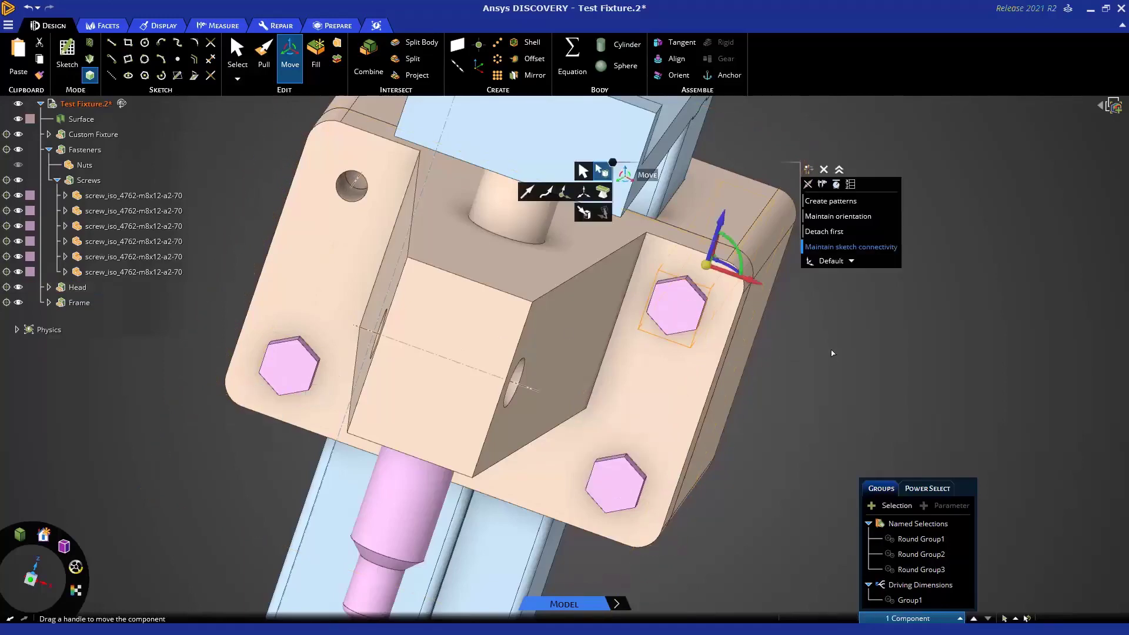
{"action": "middle_click_drag", "start_coordinate": [820, 343], "coordinate": [827, 324]}
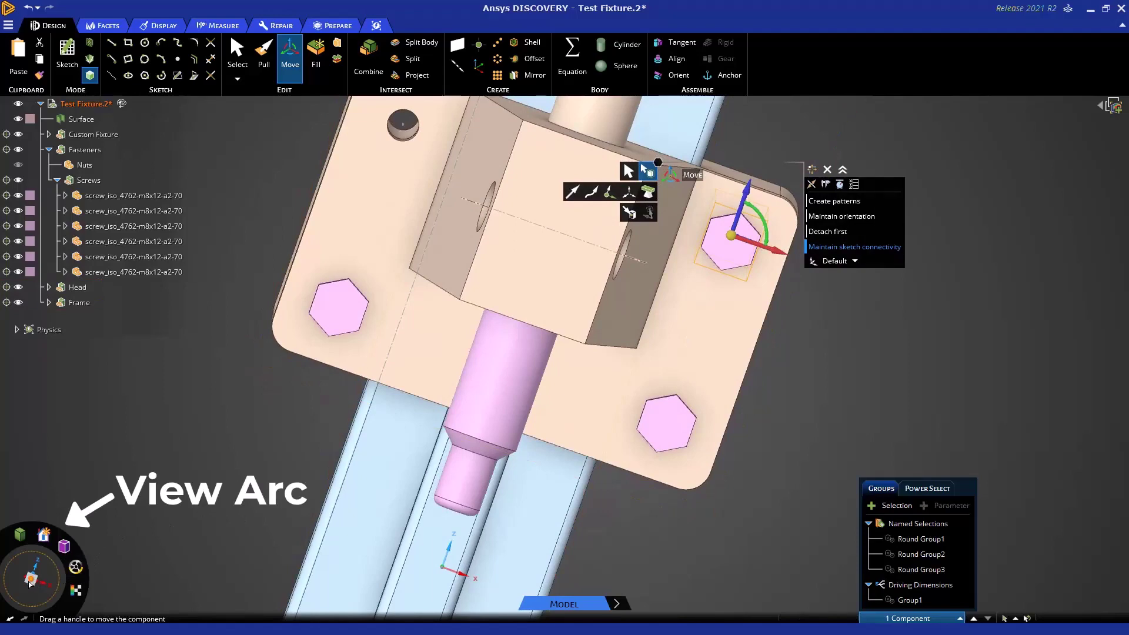
{"action": "left_click", "coordinate": [30, 581]}
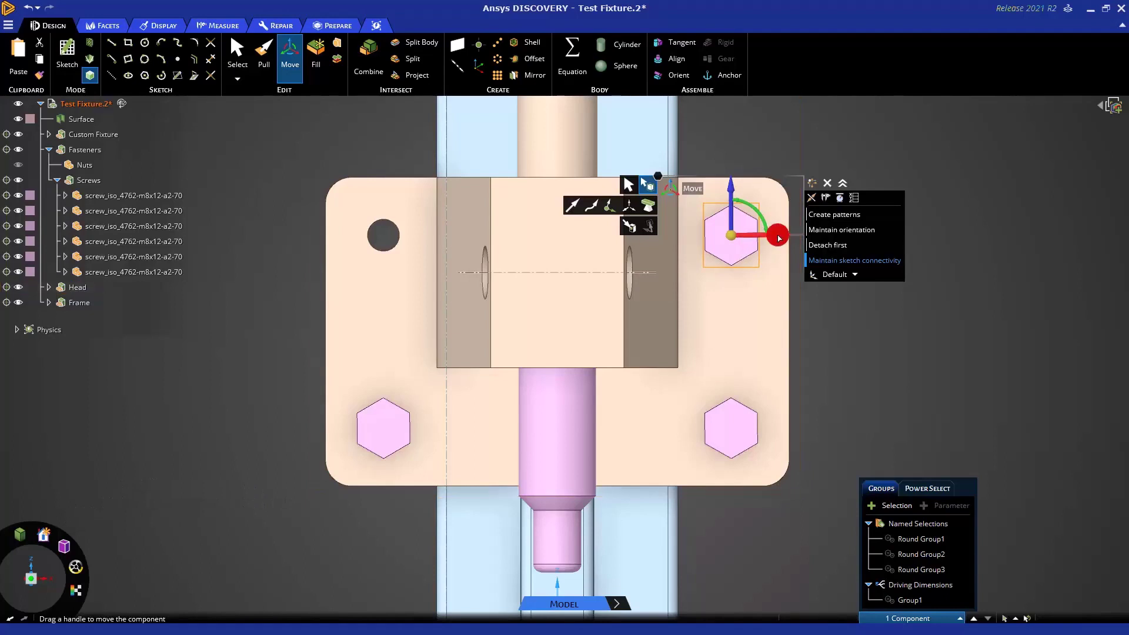
Copy the screw along the red axis up to the empty top-left hole.
{"action": "left_click", "coordinate": [777, 236]}
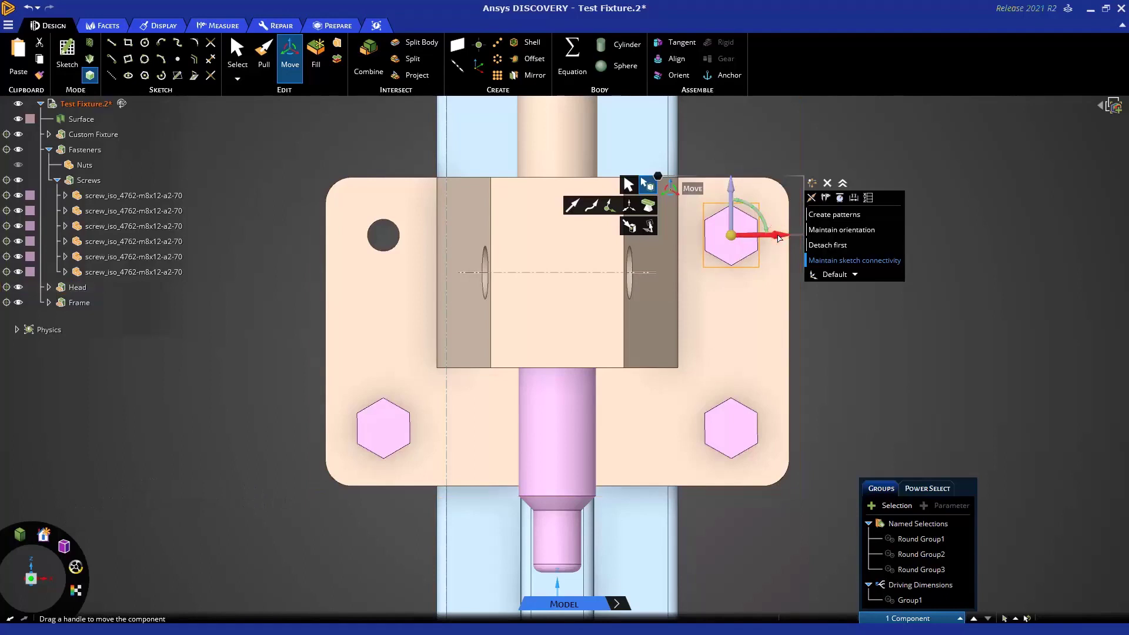
{"action": "left_click", "coordinate": [630, 229]}
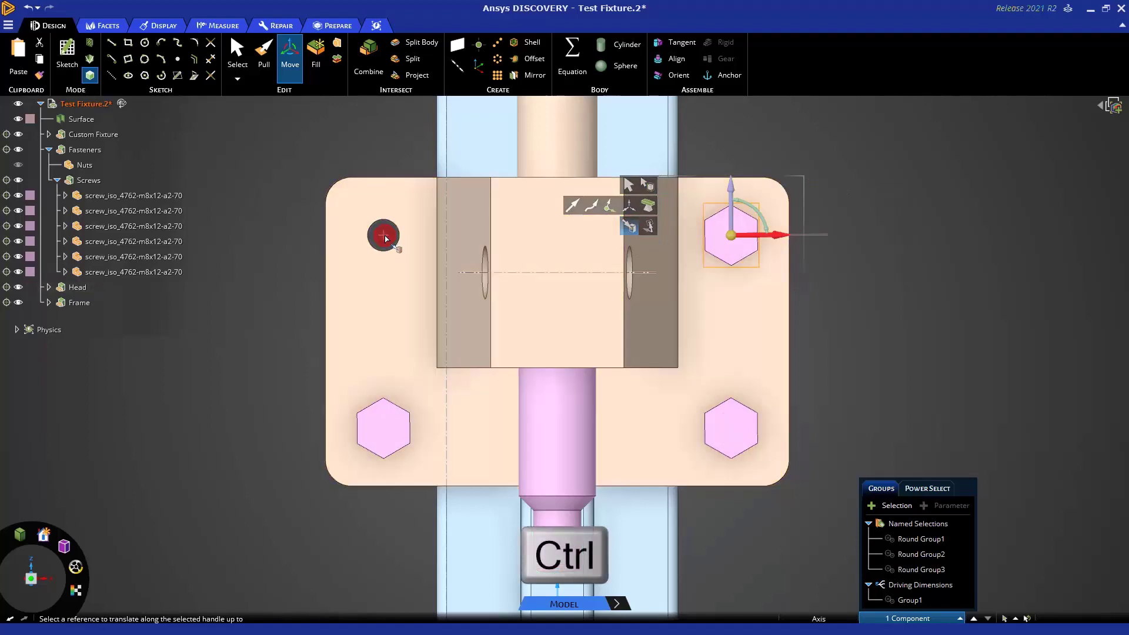
{"action": "left_click", "coordinate": [385, 238], "text": "ctrl"}
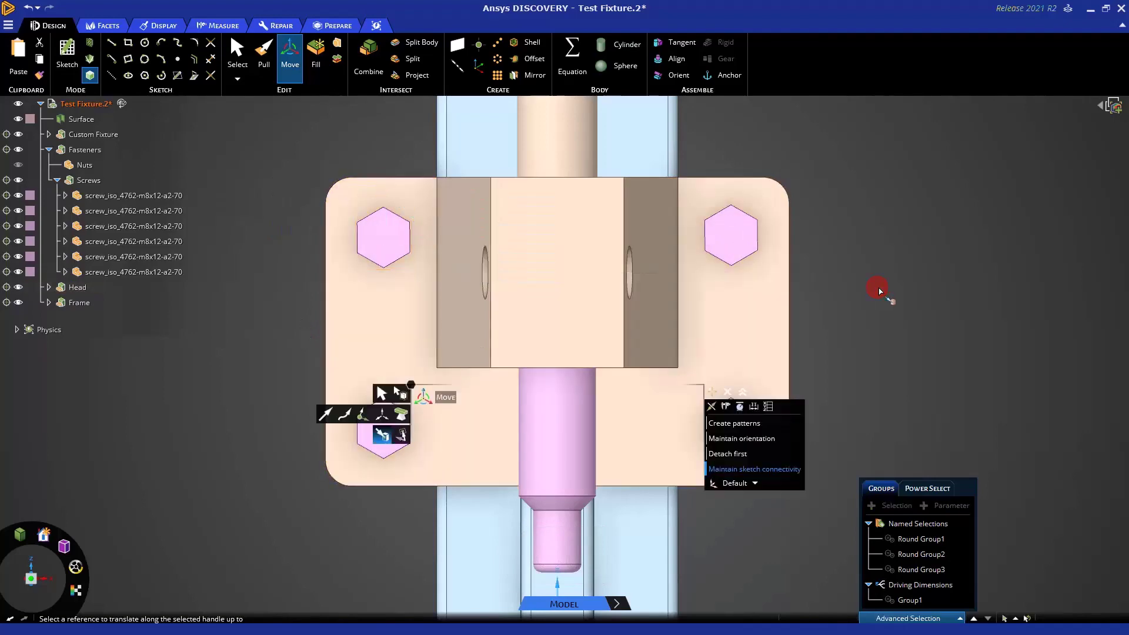
{"action": "middle_click_drag", "start_coordinate": [878, 290], "coordinate": [860, 273]}
{"action": "scroll", "coordinate": [860, 273], "scroll_direction": "down", "scroll_amount": 10}
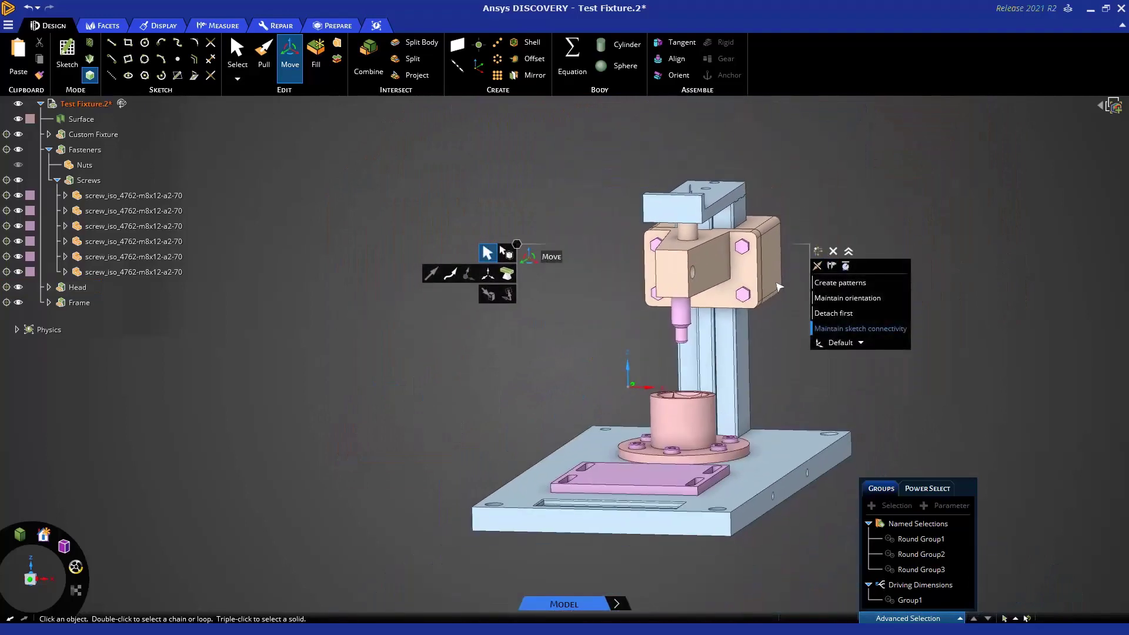
{"action": "middle_click_drag", "start_coordinate": [828, 267], "coordinate": [769, 381]}
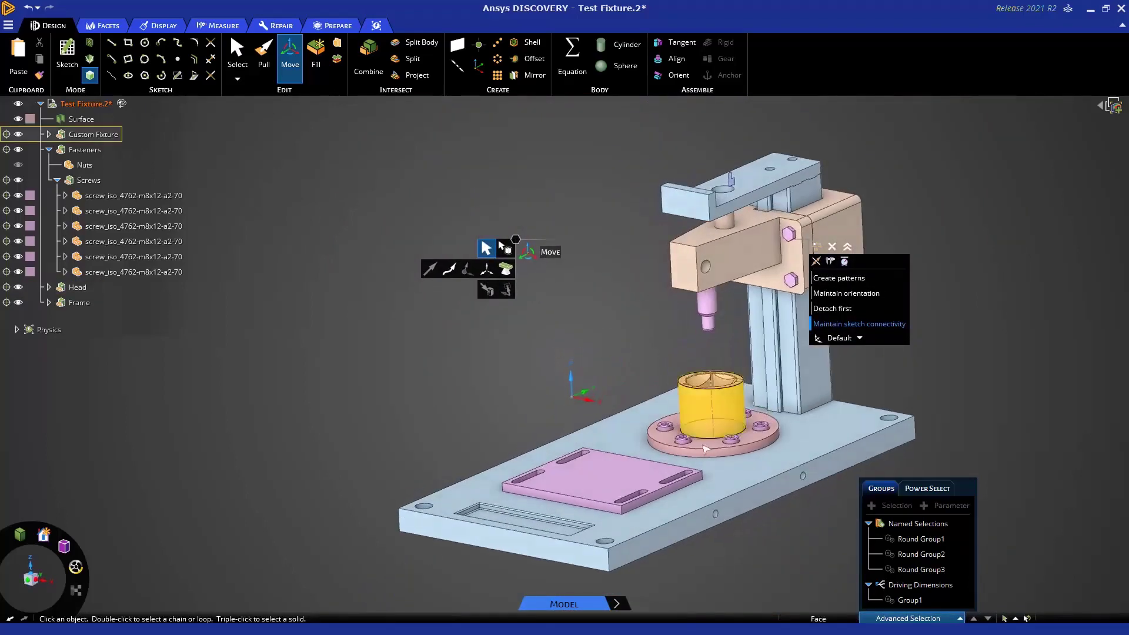
{"action": "middle_click_drag", "start_coordinate": [700, 453], "coordinate": [544, 496]}
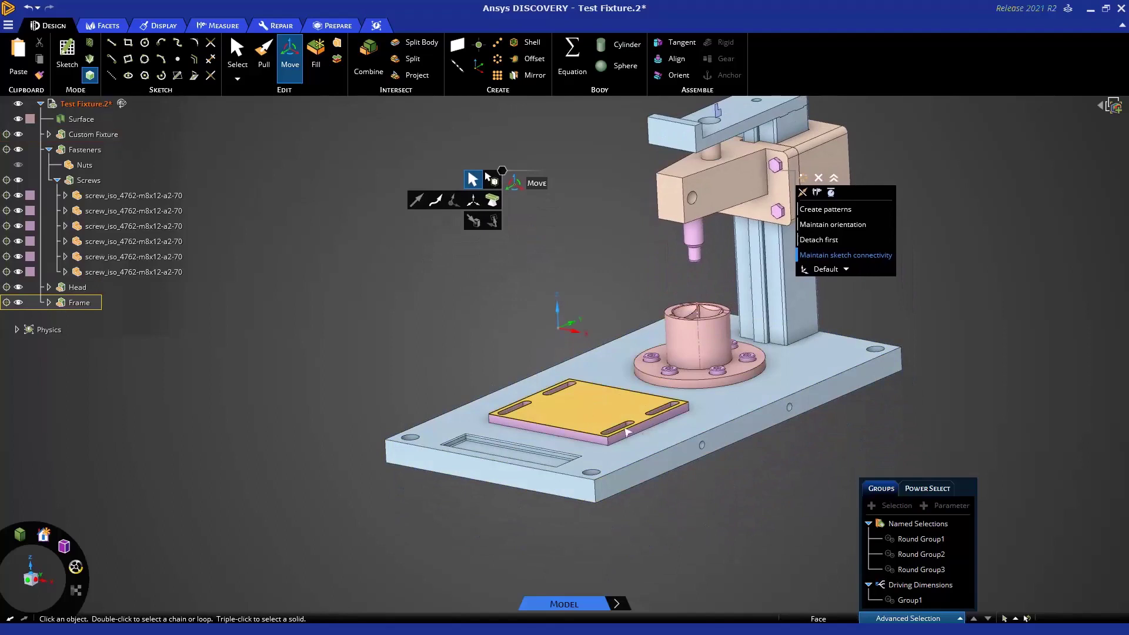
{"action": "middle_click_drag", "start_coordinate": [694, 432], "coordinate": [865, 439]}
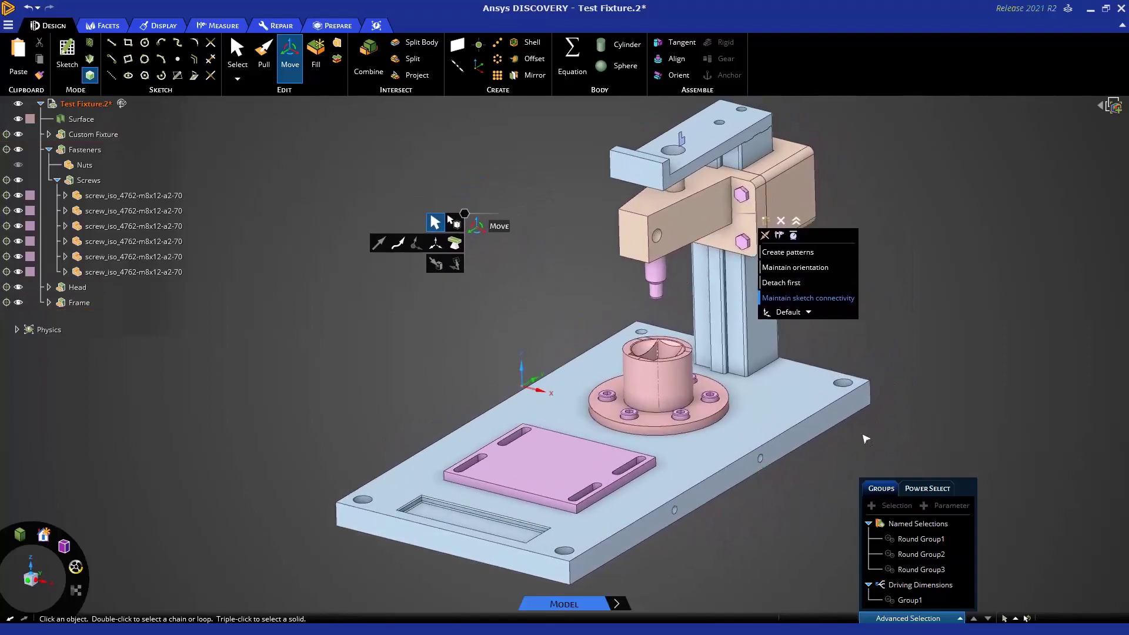